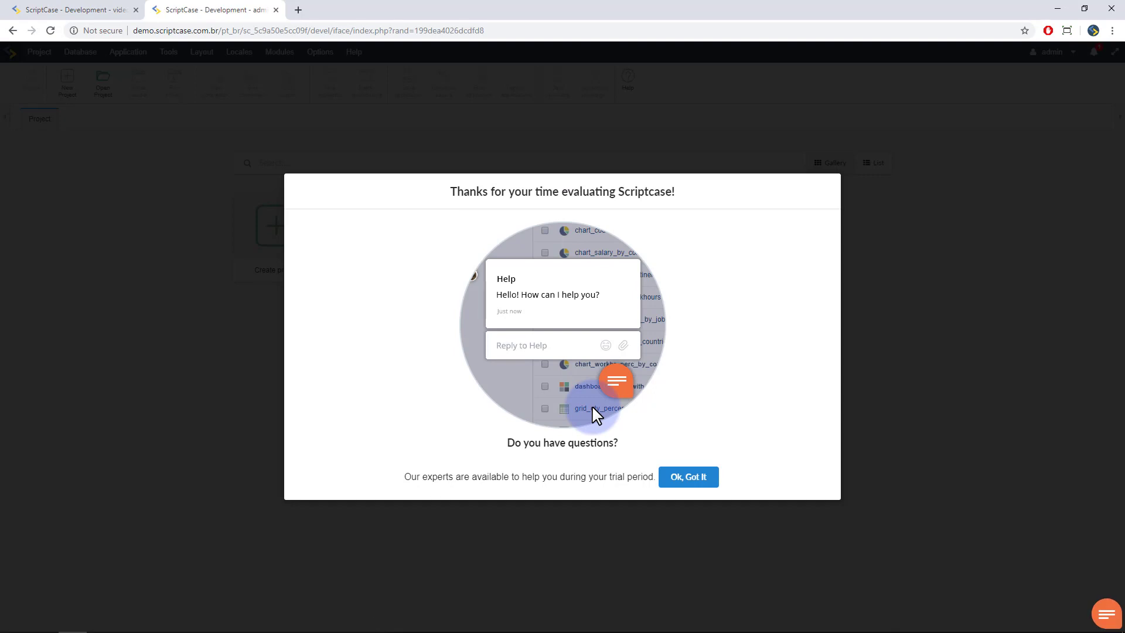
Step: Dismiss the evaluation welcome message with 'Ok, Got It'
{"action": "left_click", "coordinate": [686, 476]}
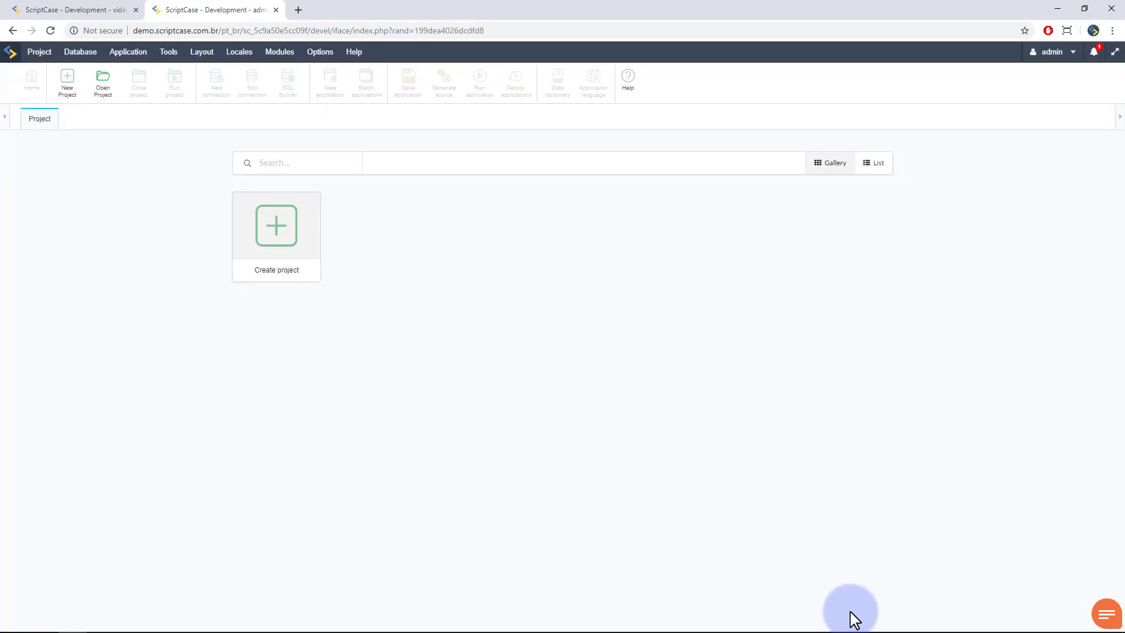
{"action": "left_click", "coordinate": [1105, 613]}
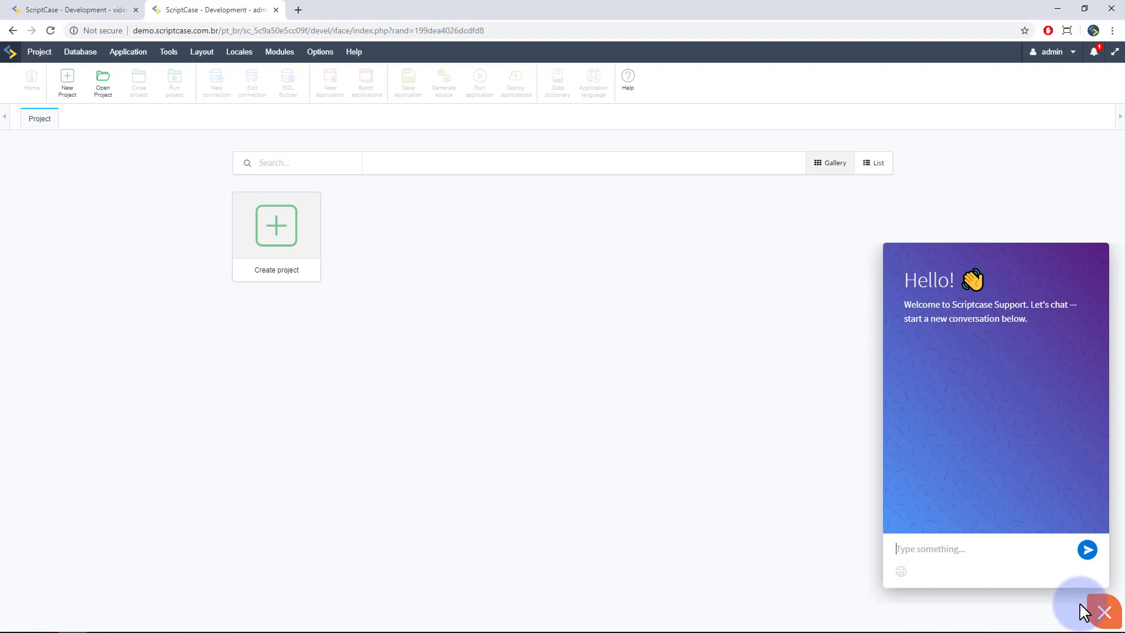
{"action": "left_click", "coordinate": [866, 477]}
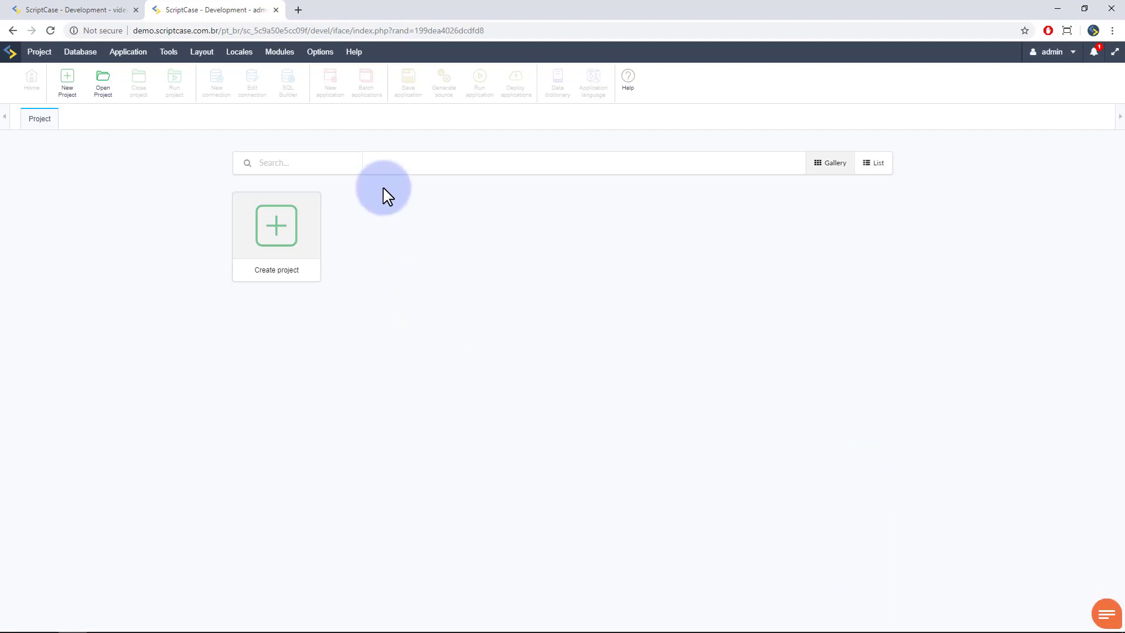
{"action": "left_click", "coordinate": [320, 51]}
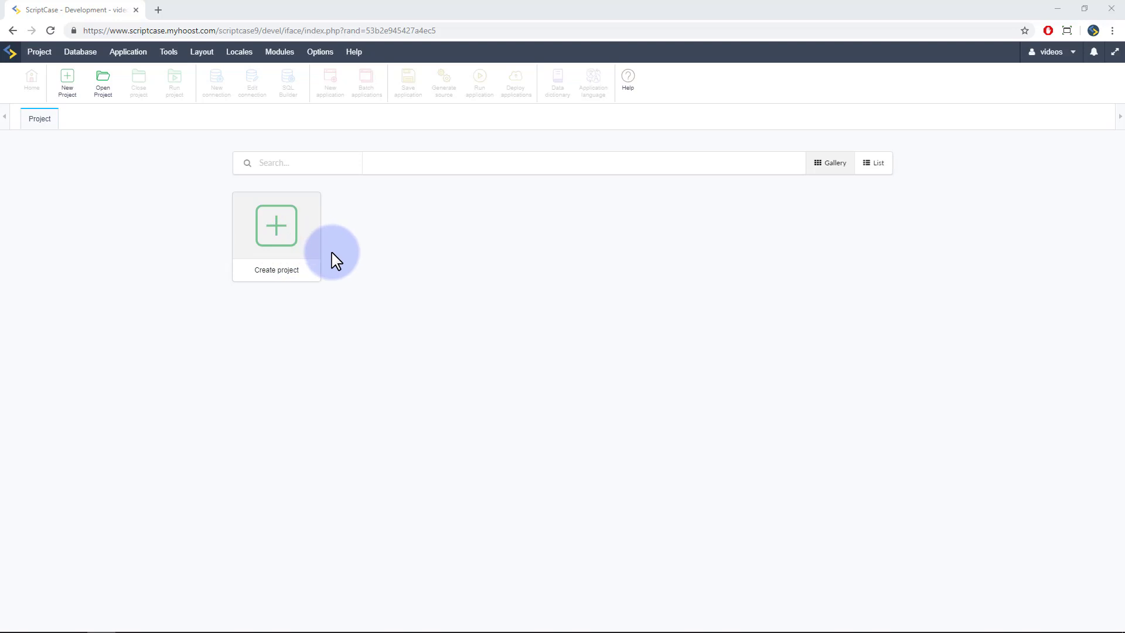
Step: Start a blank project and select its default name to replace with first_steps
{"action": "left_click", "coordinate": [290, 260]}
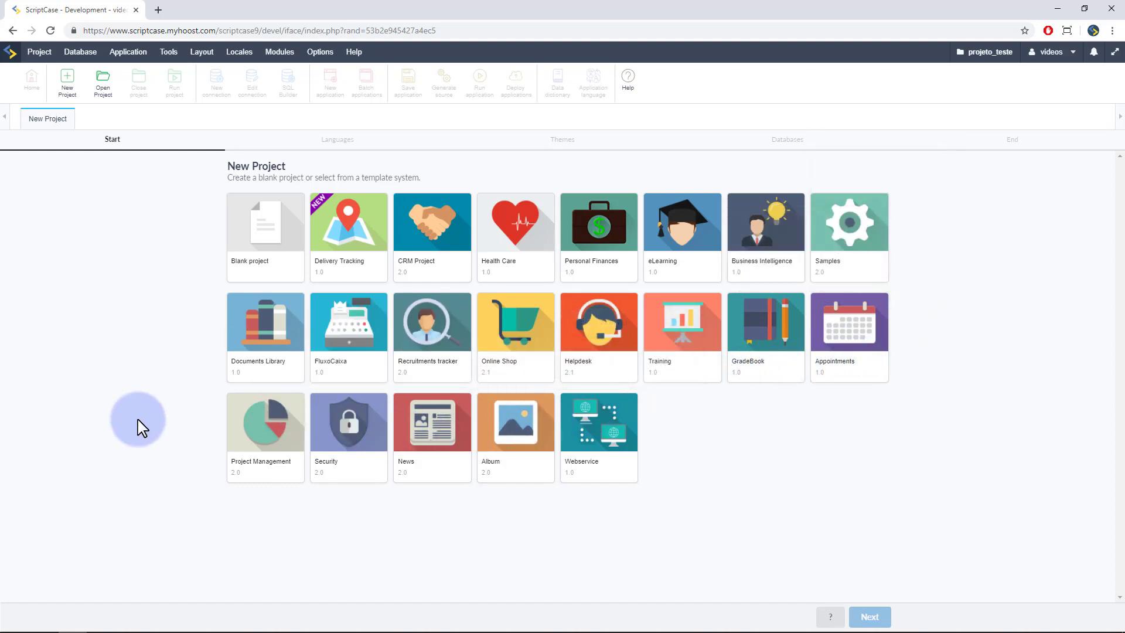
{"action": "left_click", "coordinate": [256, 233]}
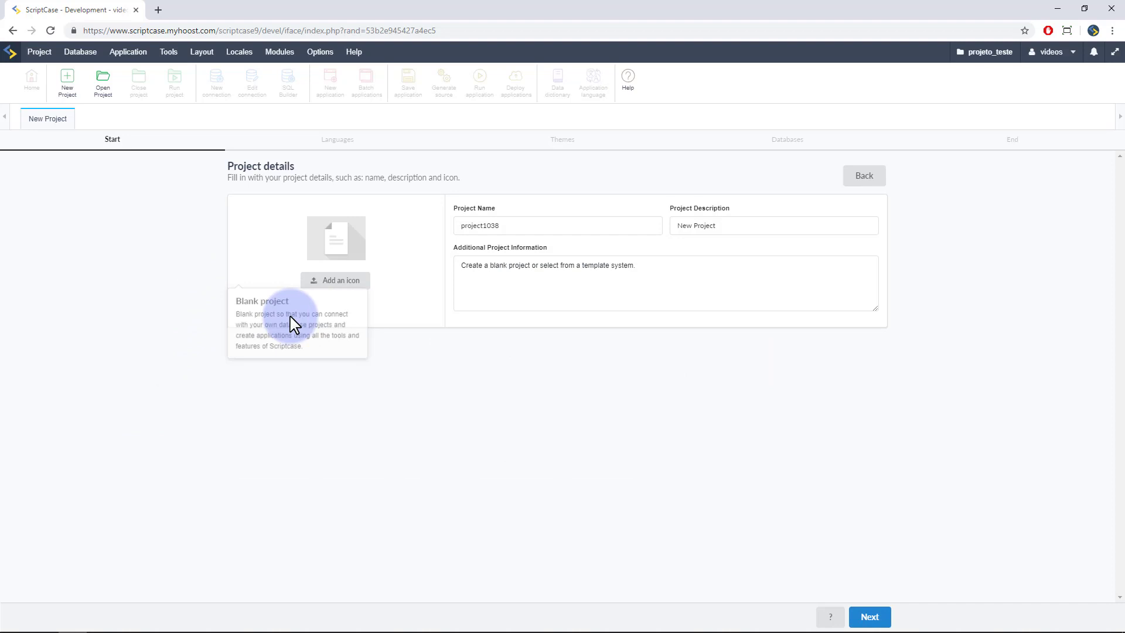
{"action": "double_click", "coordinate": [510, 225]}
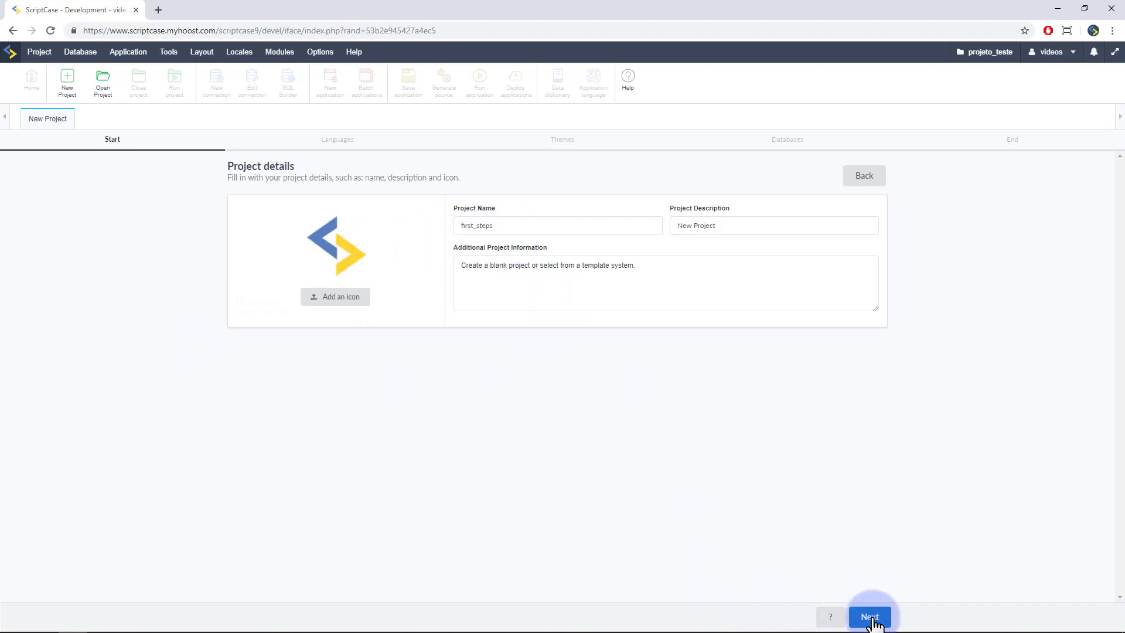
Step: Add Spanish alongside English and advance past Themes to the Databases step
{"action": "left_click", "coordinate": [870, 617]}
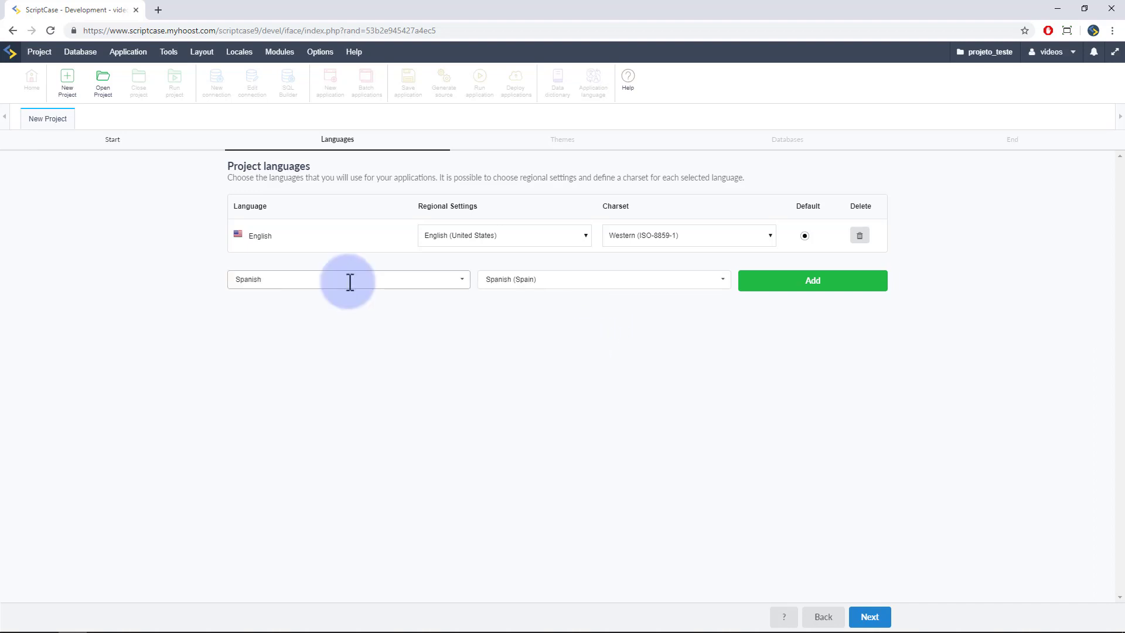
{"action": "left_click", "coordinate": [783, 279]}
{"action": "left_click", "coordinate": [869, 617]}
{"action": "mouse_move", "coordinate": [283, 321]}
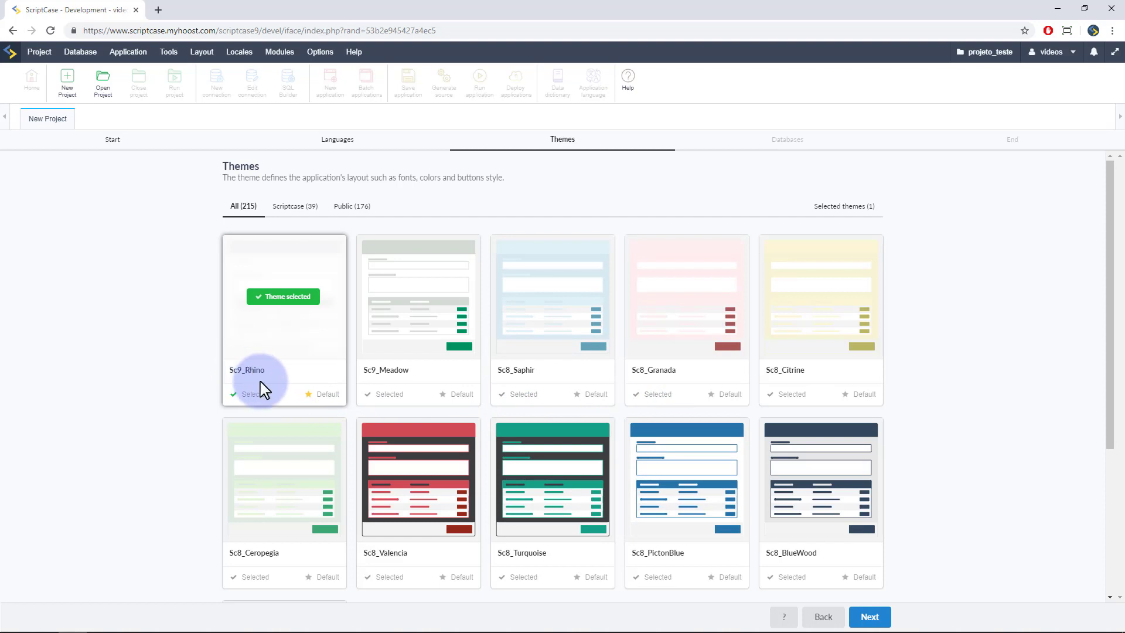
{"action": "left_click", "coordinate": [870, 616]}
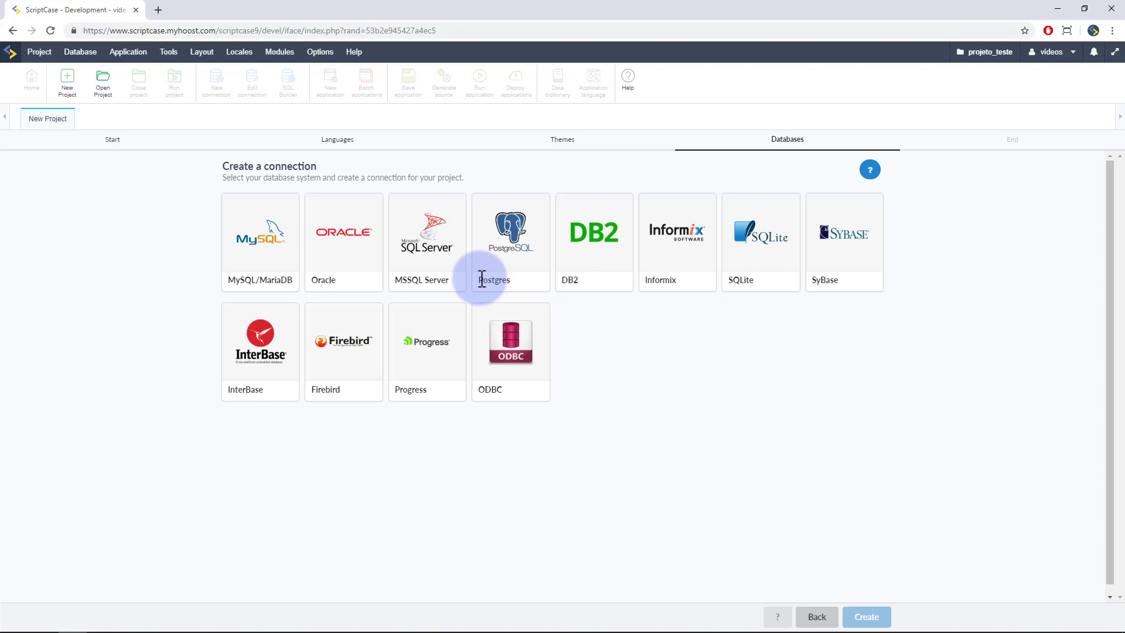
Step: Set up a MySQL/MariaDB connection with credentials and the scriptca_samplesEN database, then create the project
{"action": "left_click", "coordinate": [259, 269]}
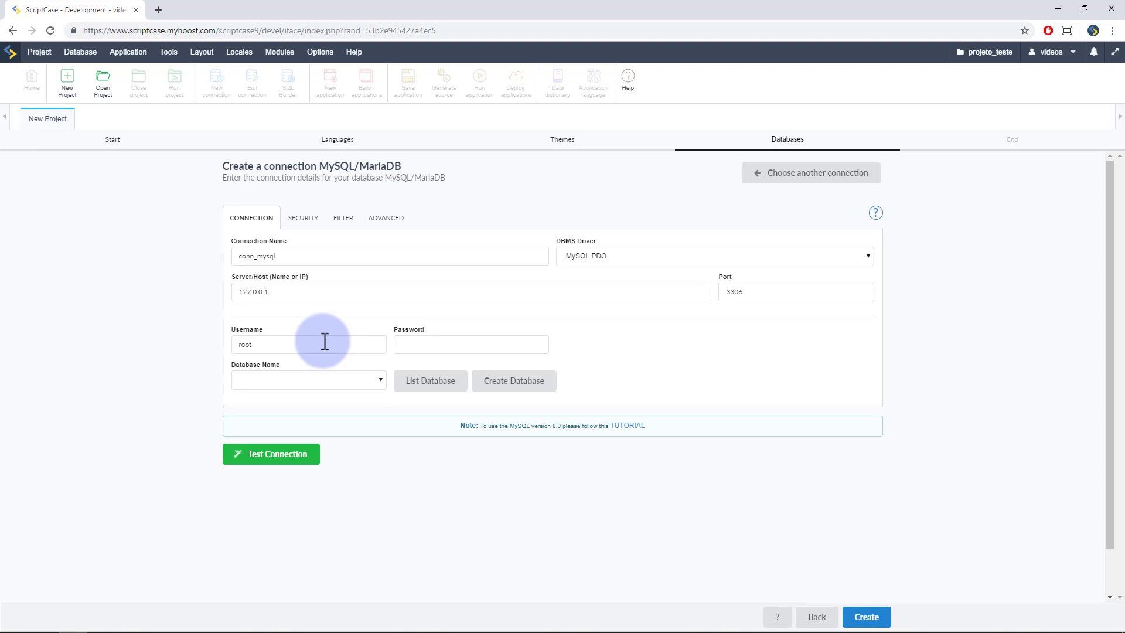
{"action": "left_click", "coordinate": [322, 380]}
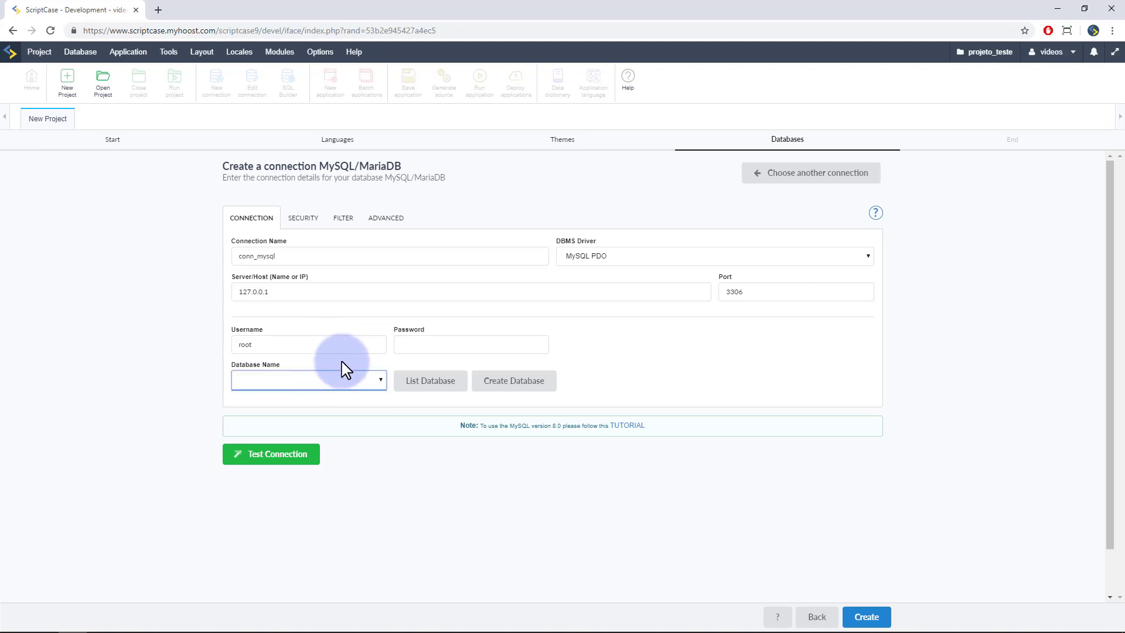
{"action": "type", "text": "scriptca"}
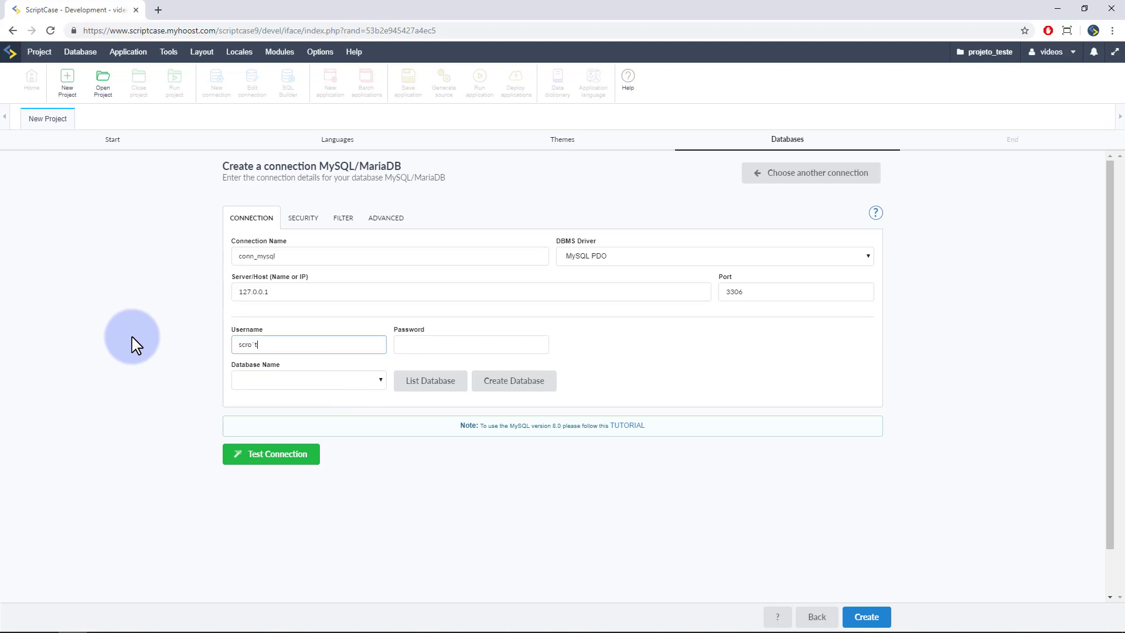
{"action": "key", "text": "Tab"}
{"action": "type", "text": "scriptcase"}
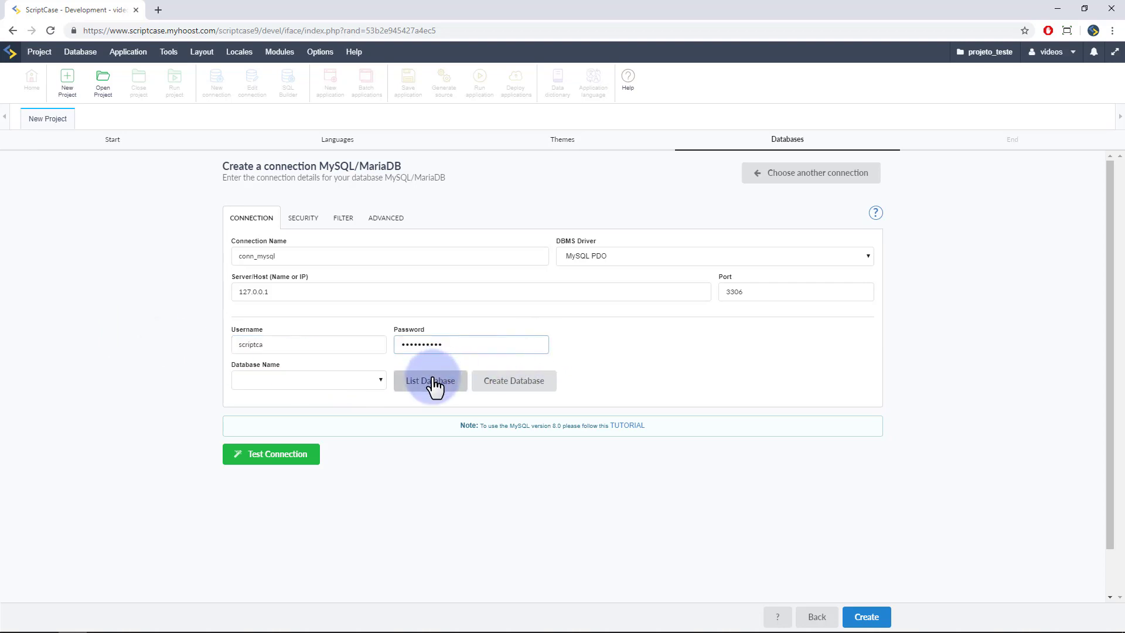
{"action": "left_click", "coordinate": [429, 380]}
{"action": "left_click", "coordinate": [325, 380]}
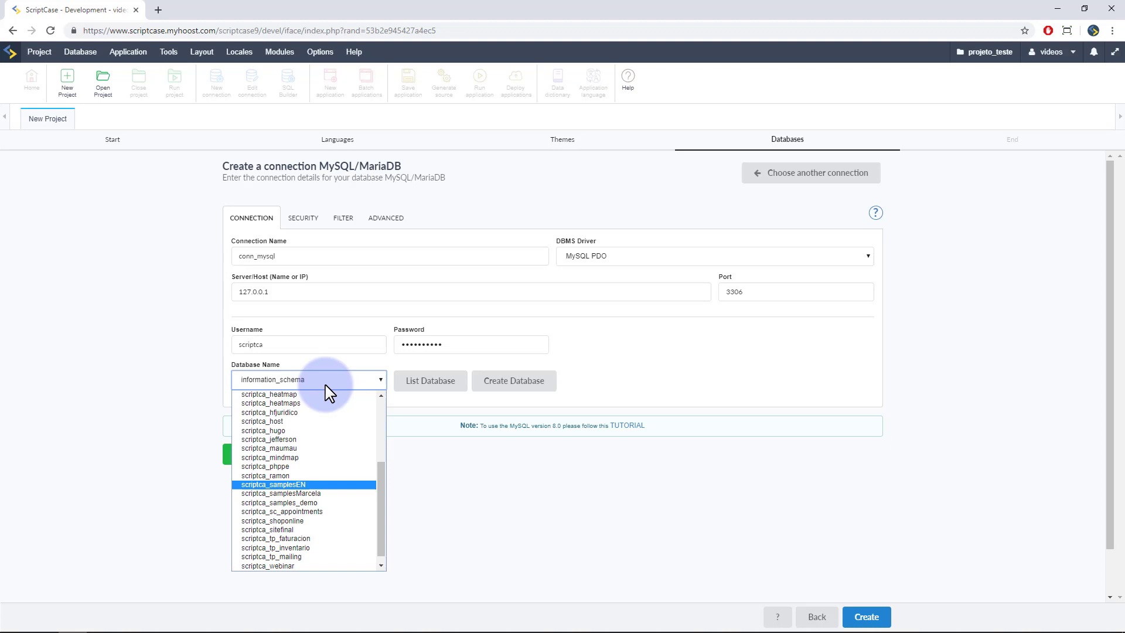
{"action": "left_click", "coordinate": [321, 493]}
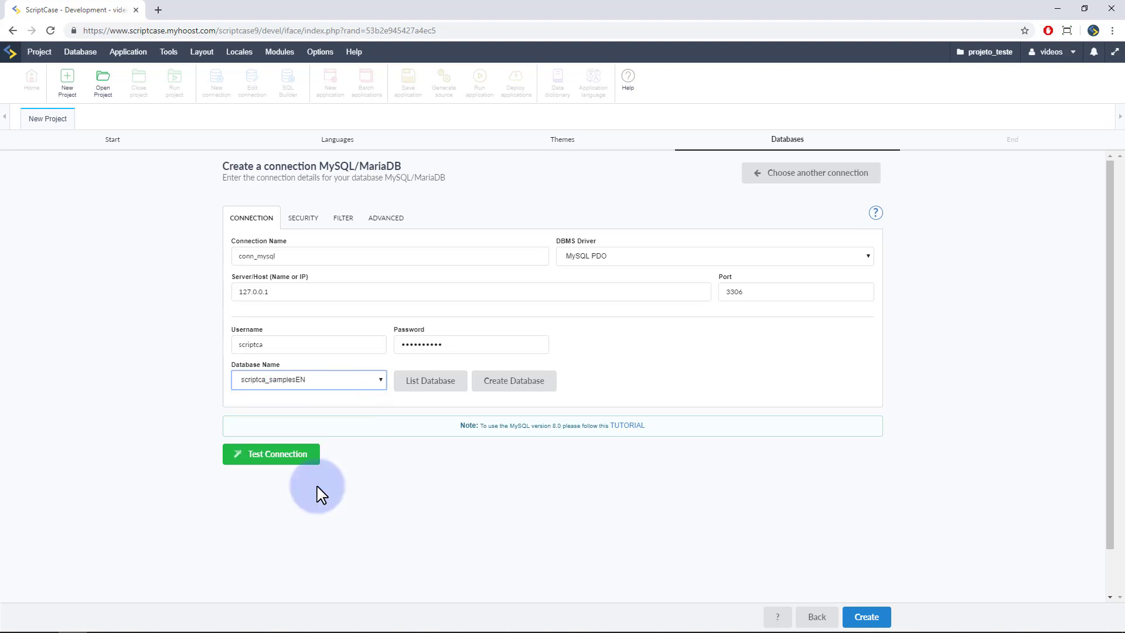
{"action": "left_click", "coordinate": [866, 616]}
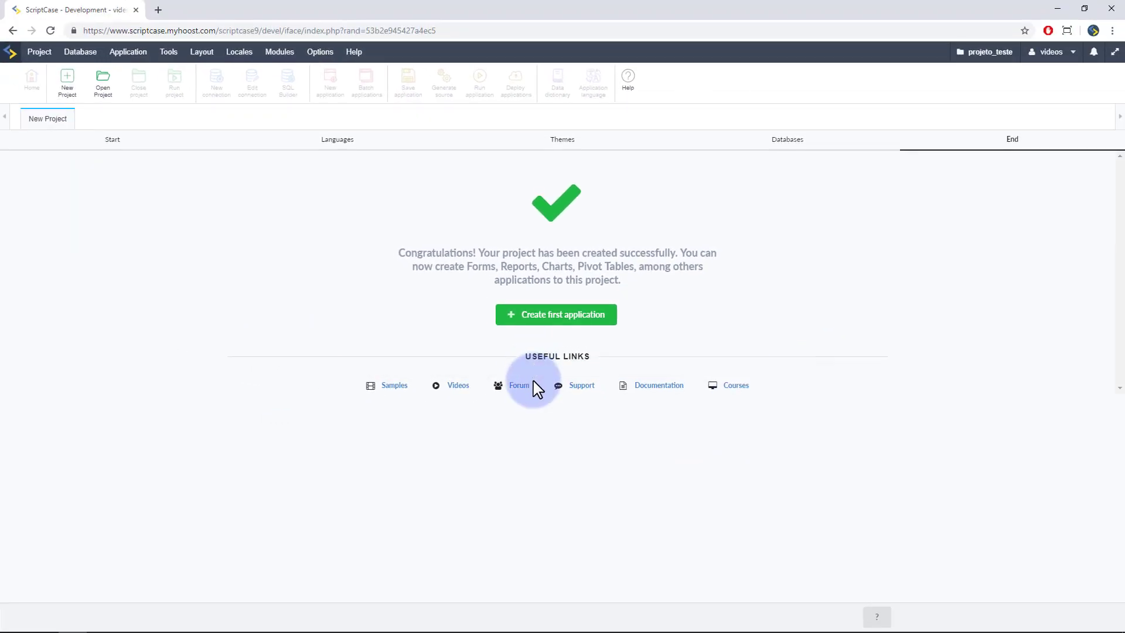
Step: From the success page, choose 'Create first application'
{"action": "left_click", "coordinate": [546, 317]}
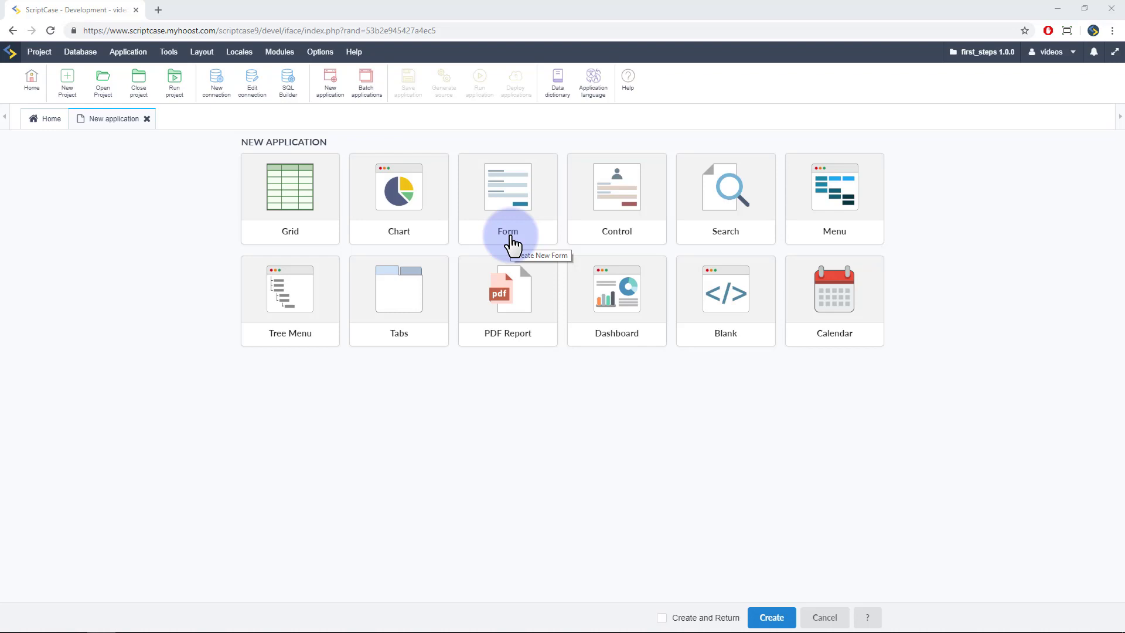
Step: Create the form application form_sales on the sales table
{"action": "left_click", "coordinate": [512, 239]}
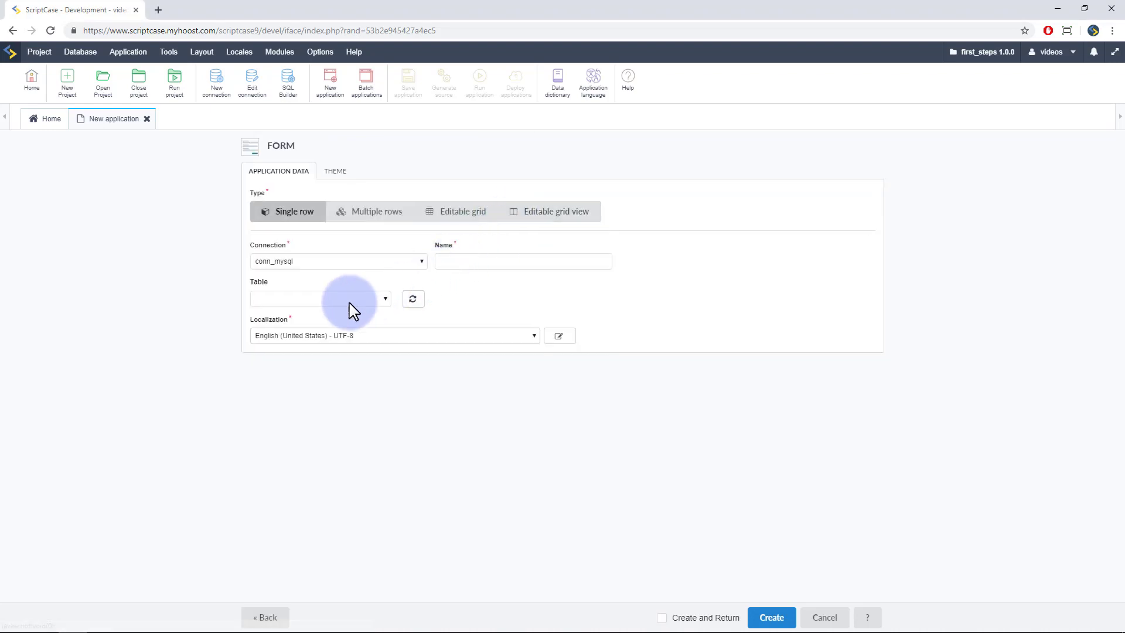
{"action": "left_click", "coordinate": [352, 300]}
{"action": "scroll", "coordinate": [360, 352], "scroll_direction": "down", "scroll_amount": 8}
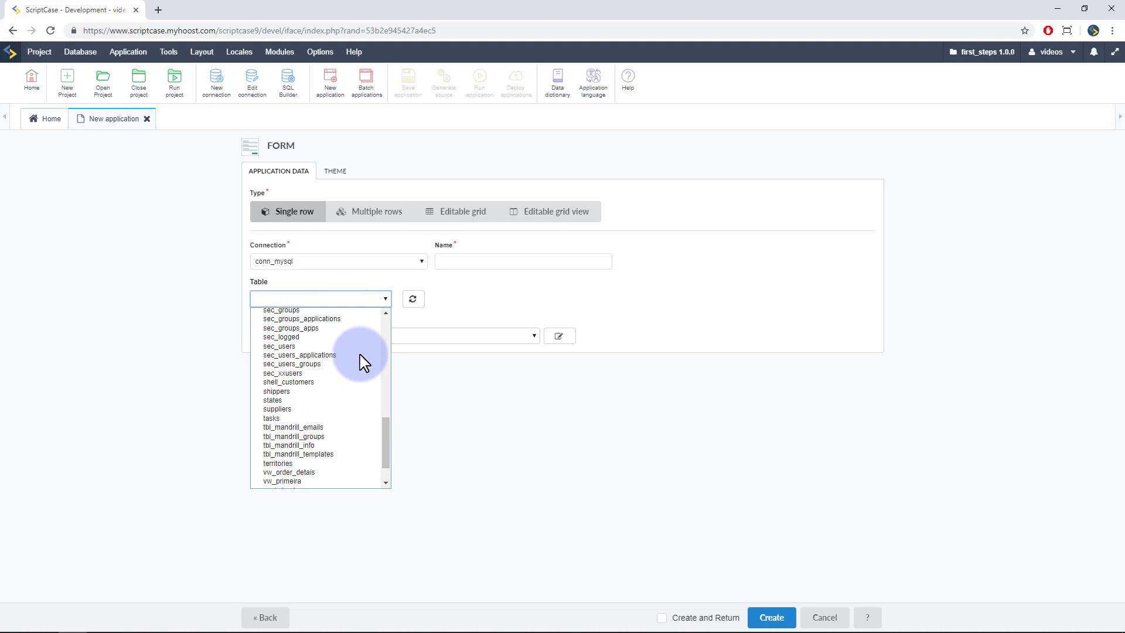
{"action": "scroll", "coordinate": [353, 364], "scroll_direction": "up", "scroll_amount": 3}
{"action": "key", "text": "s"}
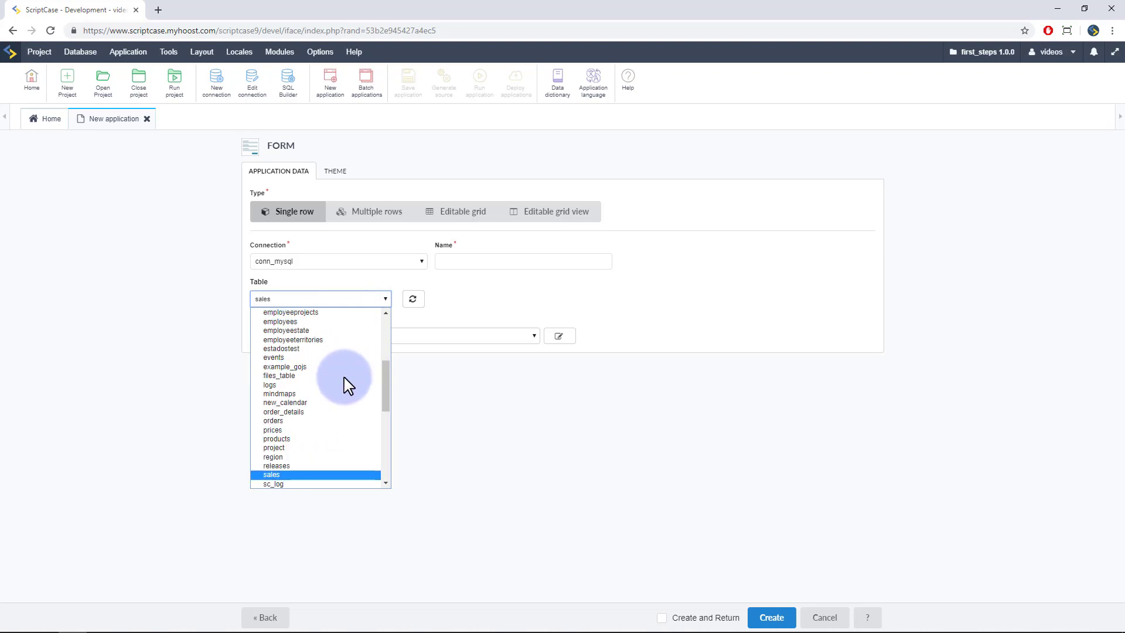
{"action": "key", "text": "Return"}
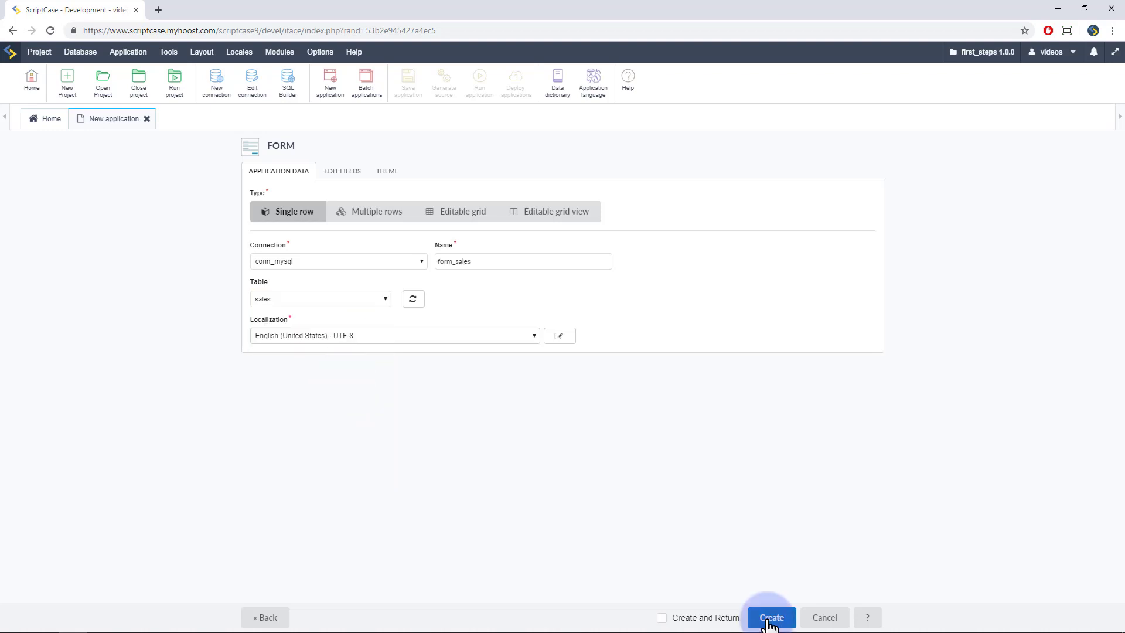
{"action": "left_click", "coordinate": [770, 617]}
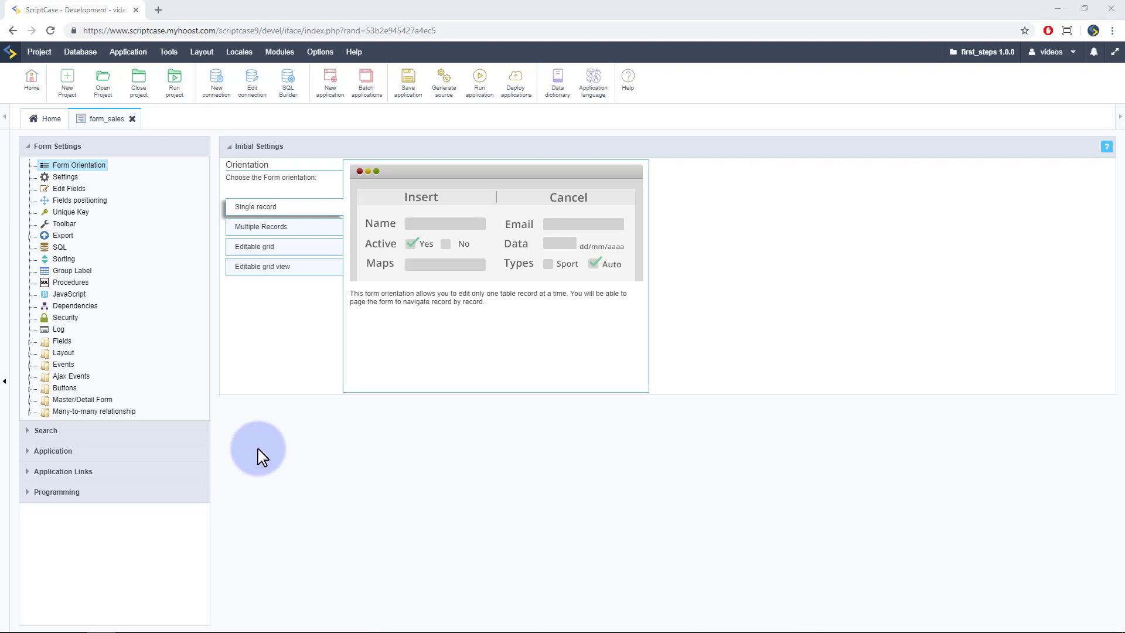
Step: Collapse and re-expand the Form Settings tree, then run form_sales
{"action": "left_click", "coordinate": [29, 147]}
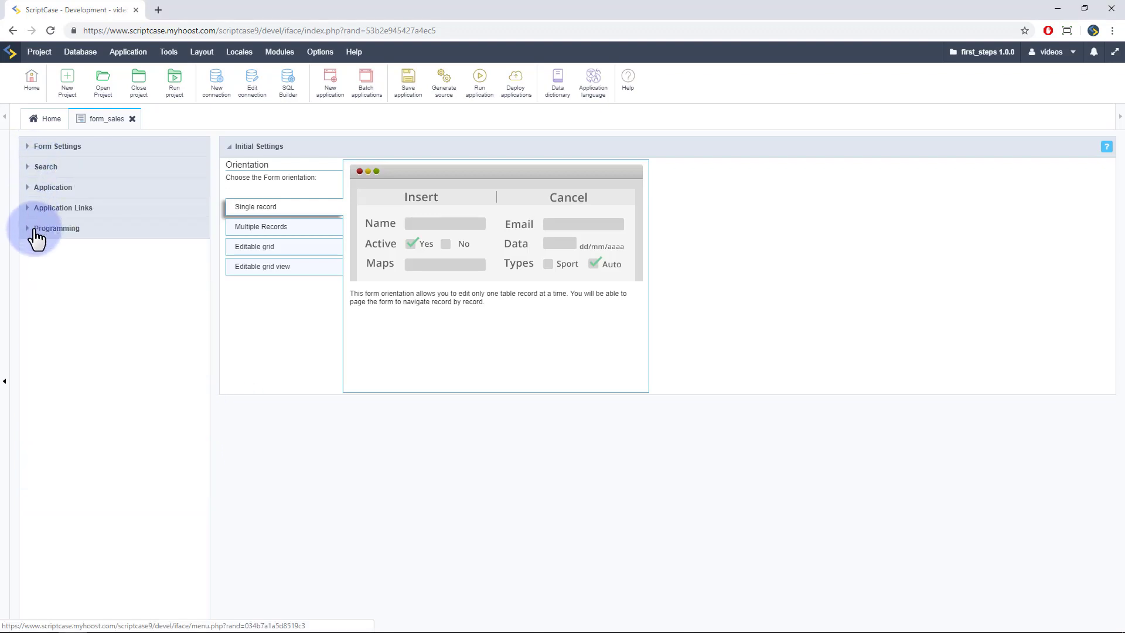
{"action": "left_click", "coordinate": [30, 148]}
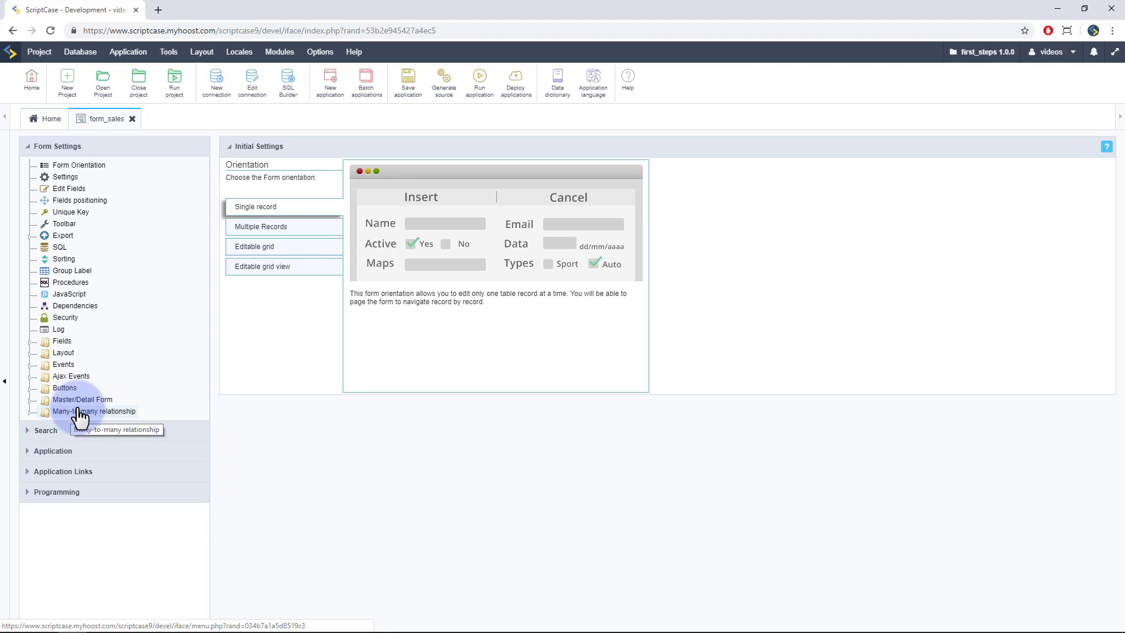
{"action": "left_click", "coordinate": [481, 83]}
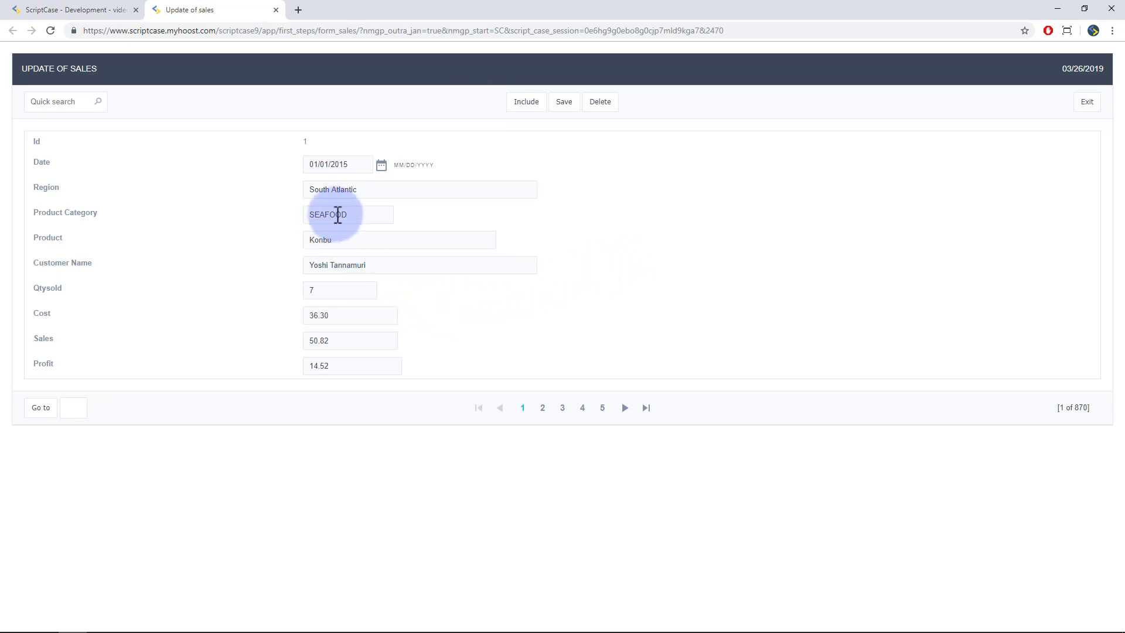
Step: Inspect record 1's Date calendar, Cost 36.30 and Profit values
{"action": "left_click", "coordinate": [381, 165]}
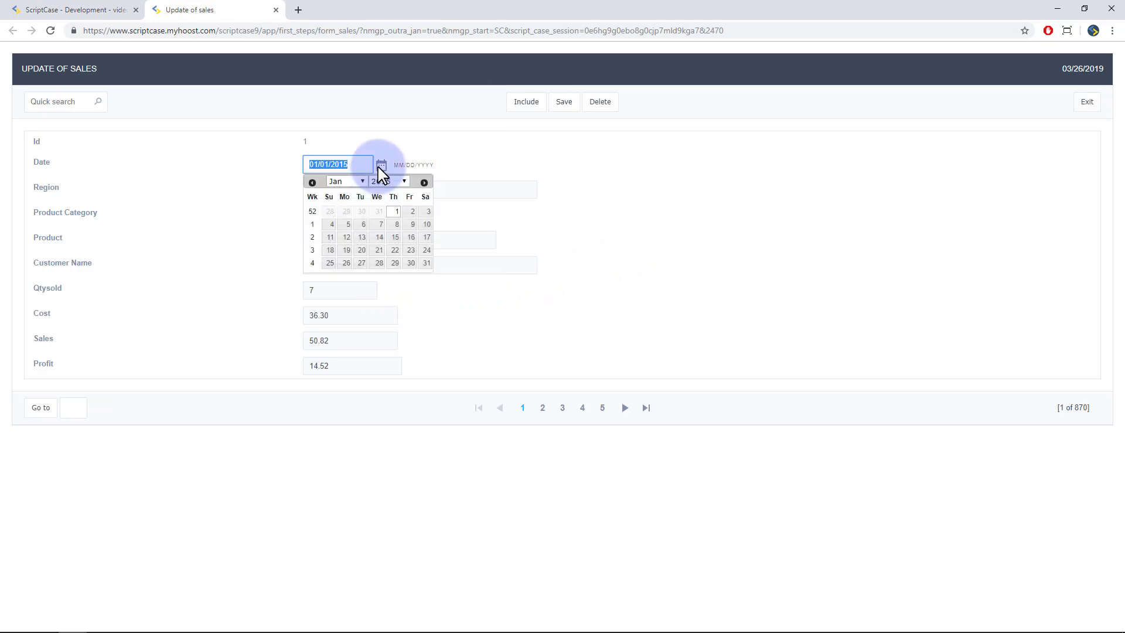
{"action": "left_click", "coordinate": [536, 211]}
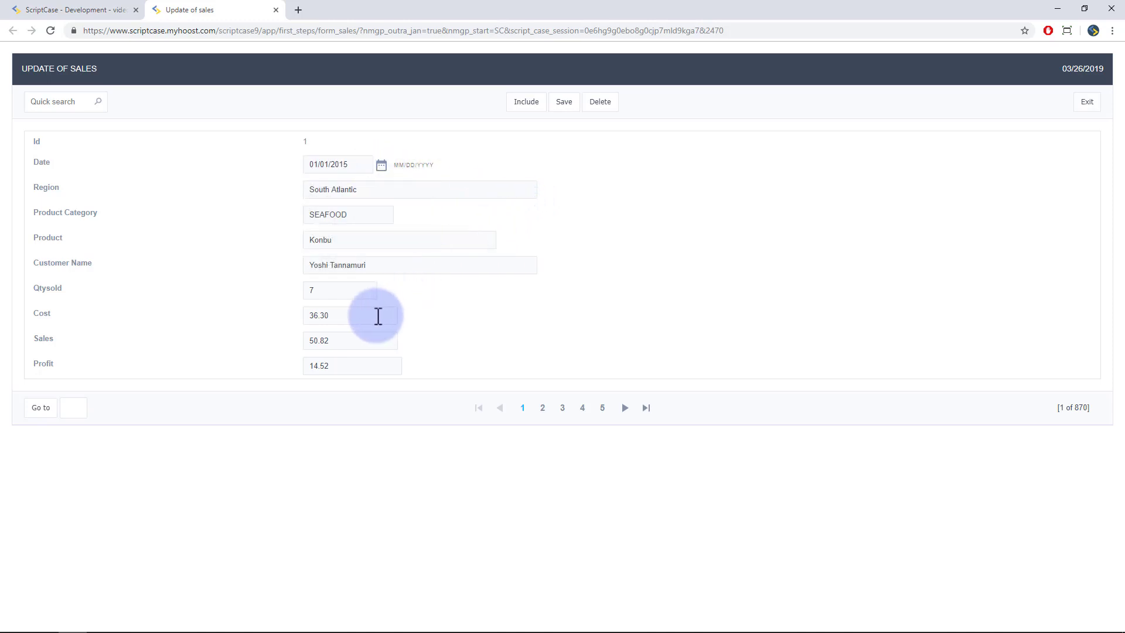
{"action": "double_click", "coordinate": [374, 315]}
{"action": "left_click", "coordinate": [368, 341]}
{"action": "left_click", "coordinate": [368, 366]}
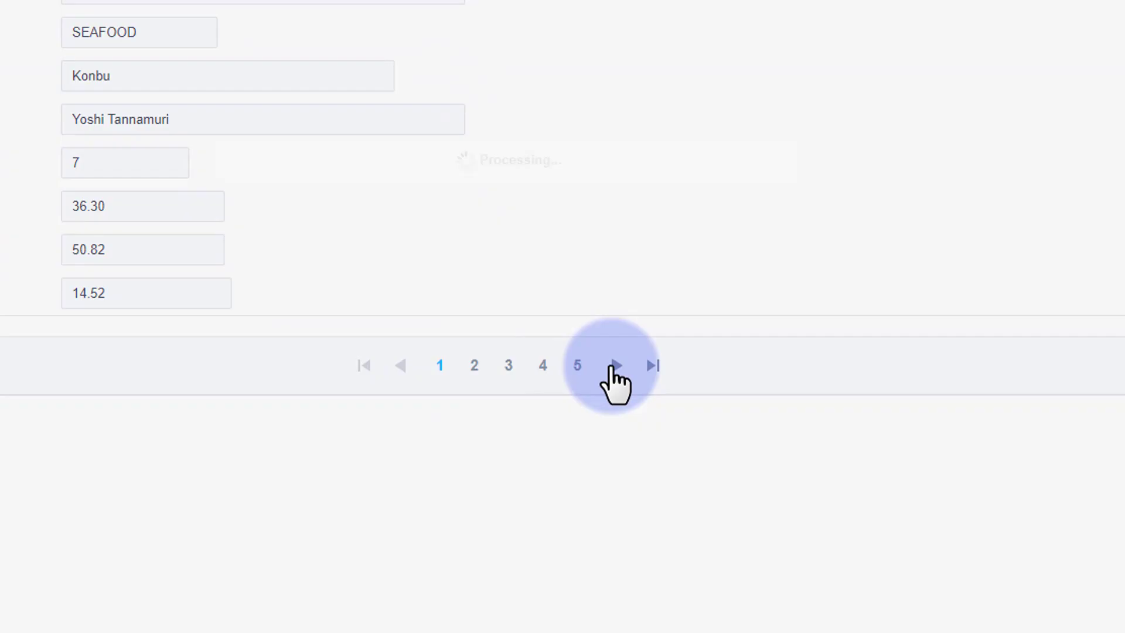
Step: Page to record 3 of 870, highlight the record count, and start Quick search
{"action": "left_click", "coordinate": [616, 365]}
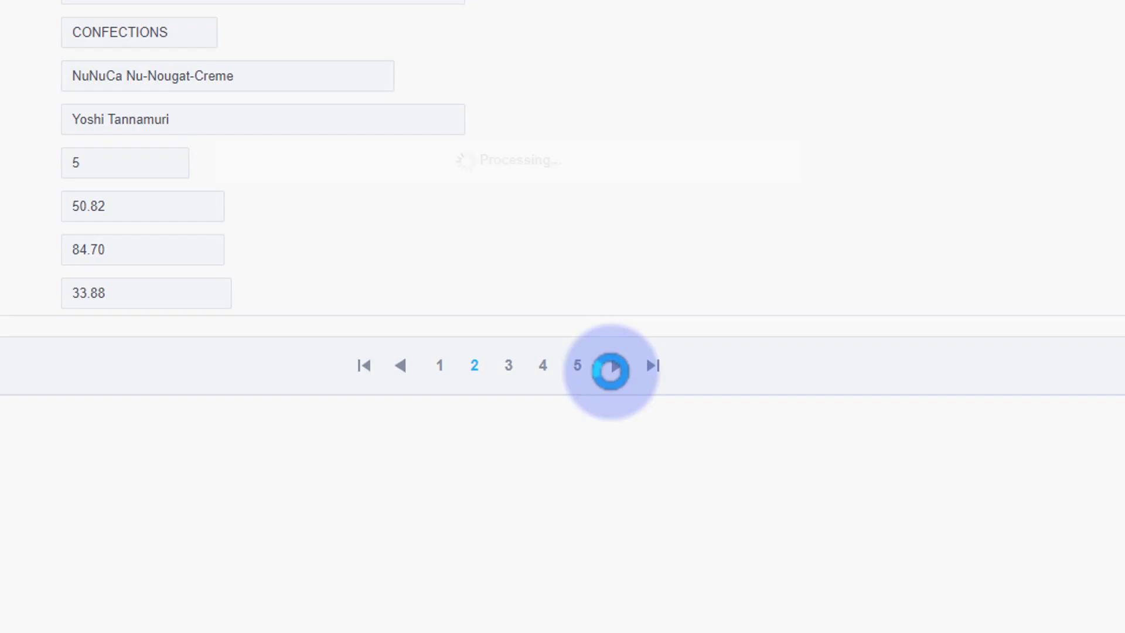
{"action": "left_click", "coordinate": [616, 366]}
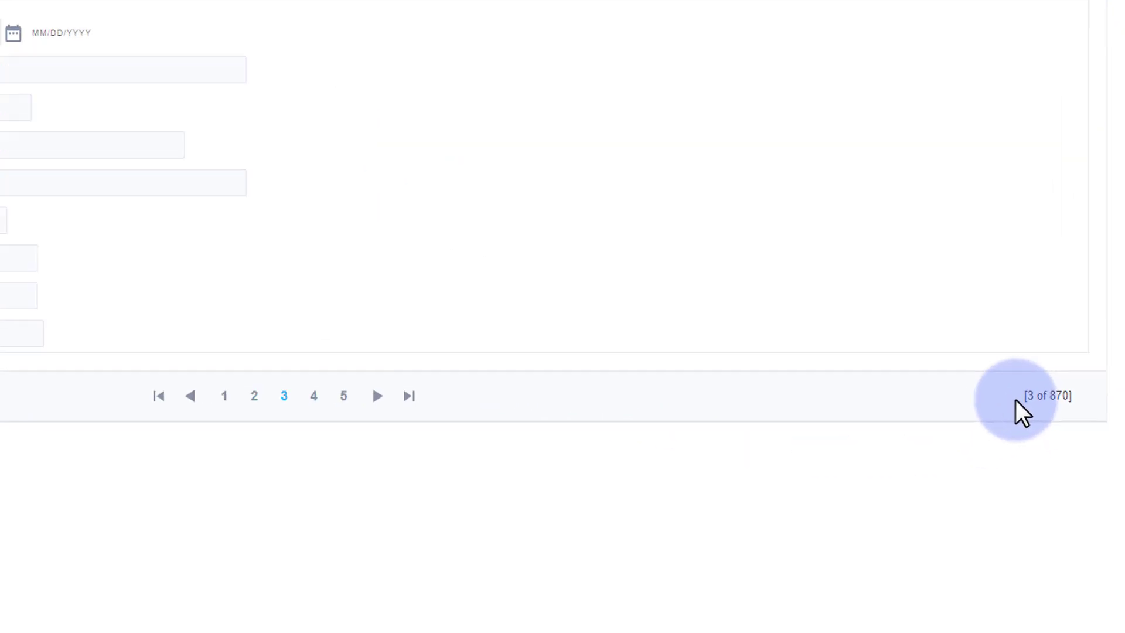
{"action": "left_click_drag", "start_coordinate": [1066, 406], "coordinate": [1094, 406]}
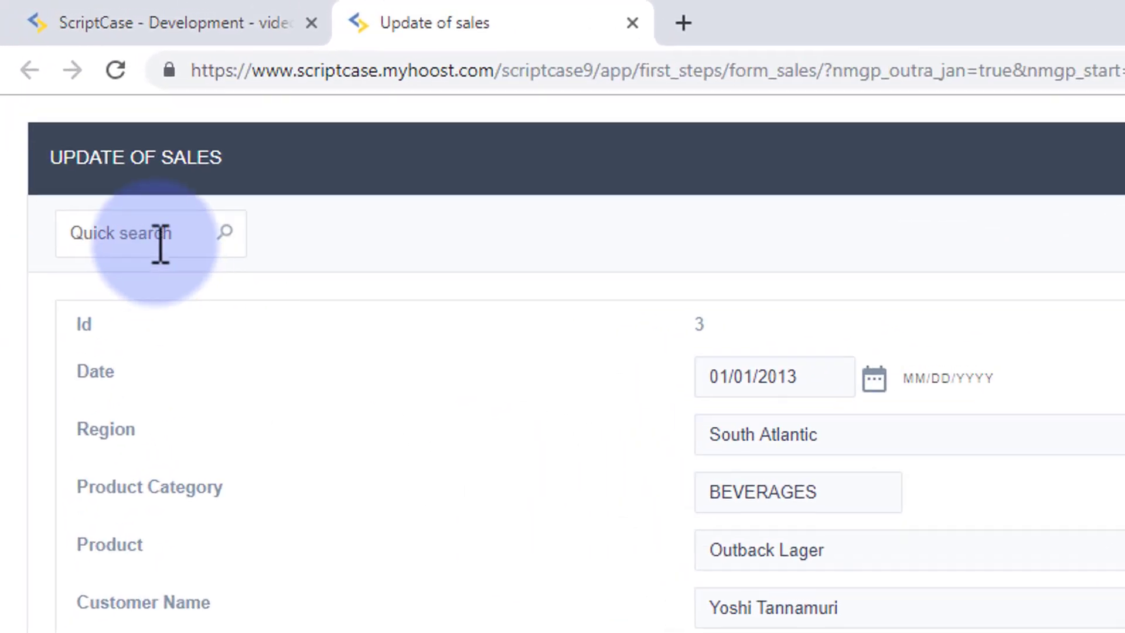
{"action": "left_click", "coordinate": [75, 117]}
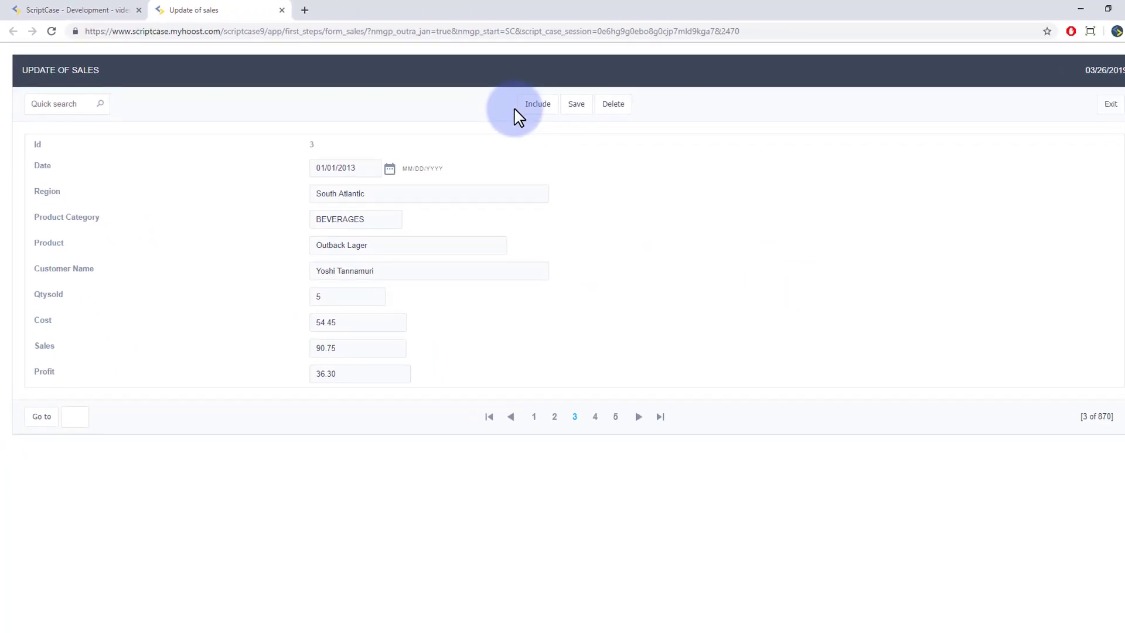
Step: Cancel a new sales record, then close the form_sales editor from the development home
{"action": "left_click", "coordinate": [526, 101]}
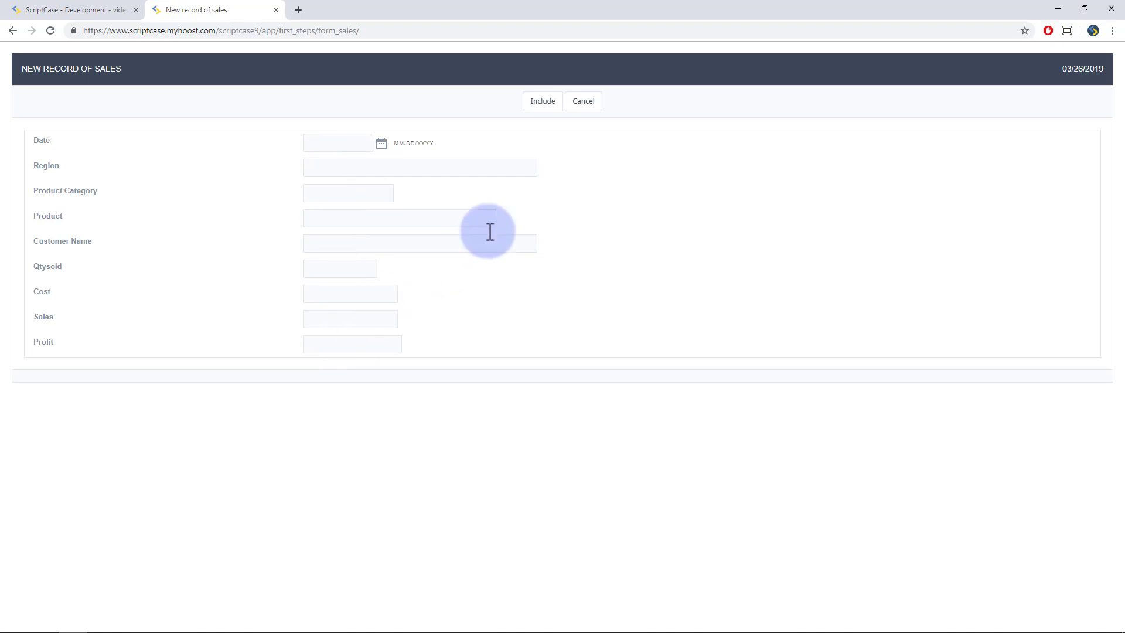
{"action": "left_click", "coordinate": [583, 101]}
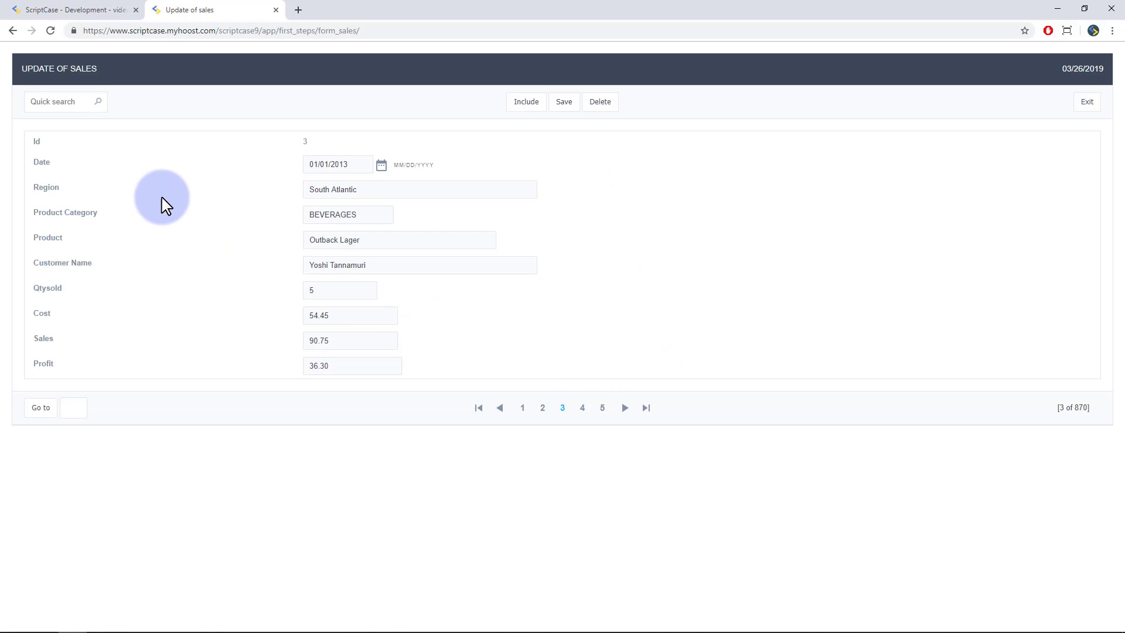
{"action": "left_click", "coordinate": [88, 10]}
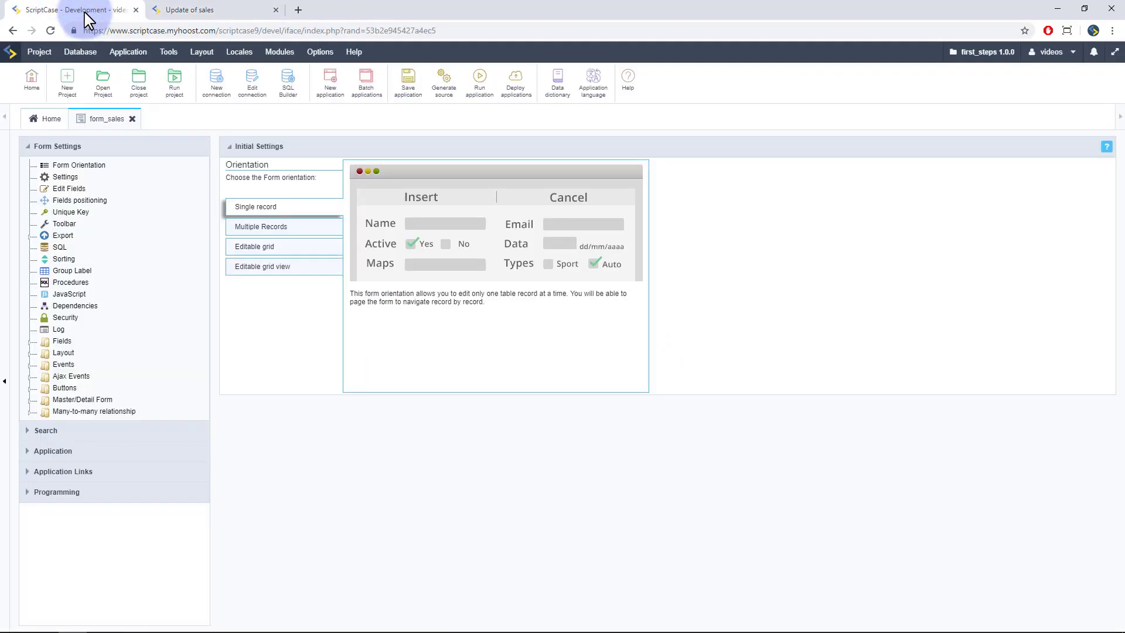
{"action": "left_click", "coordinate": [131, 119]}
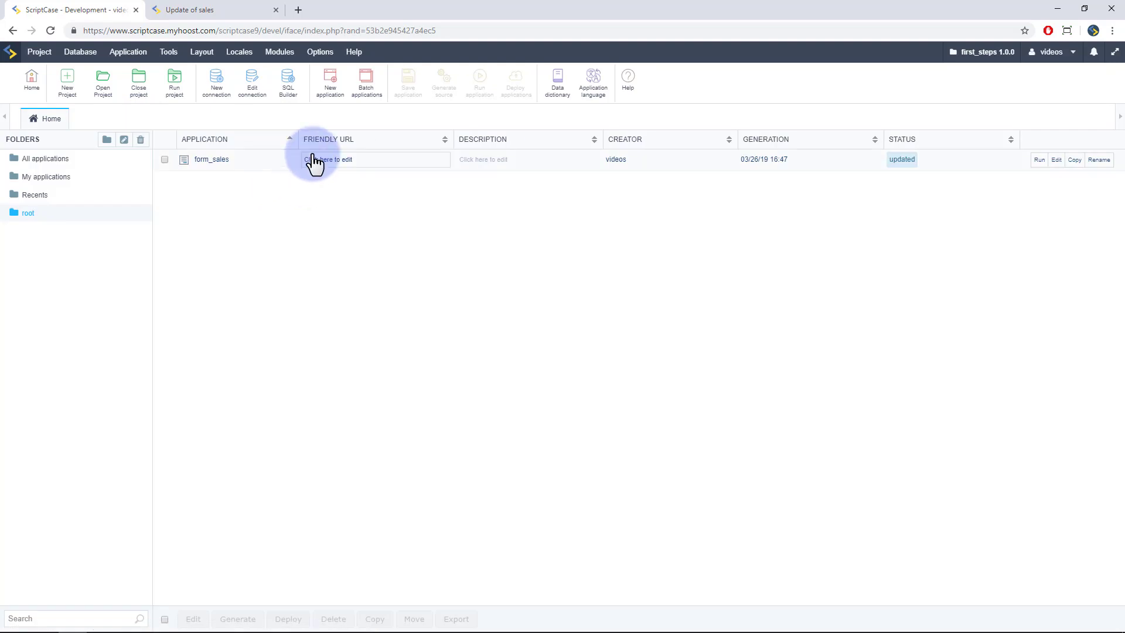
Step: Create the grid application grid_sales from the sales table with all 10 fields
{"action": "left_click", "coordinate": [330, 82]}
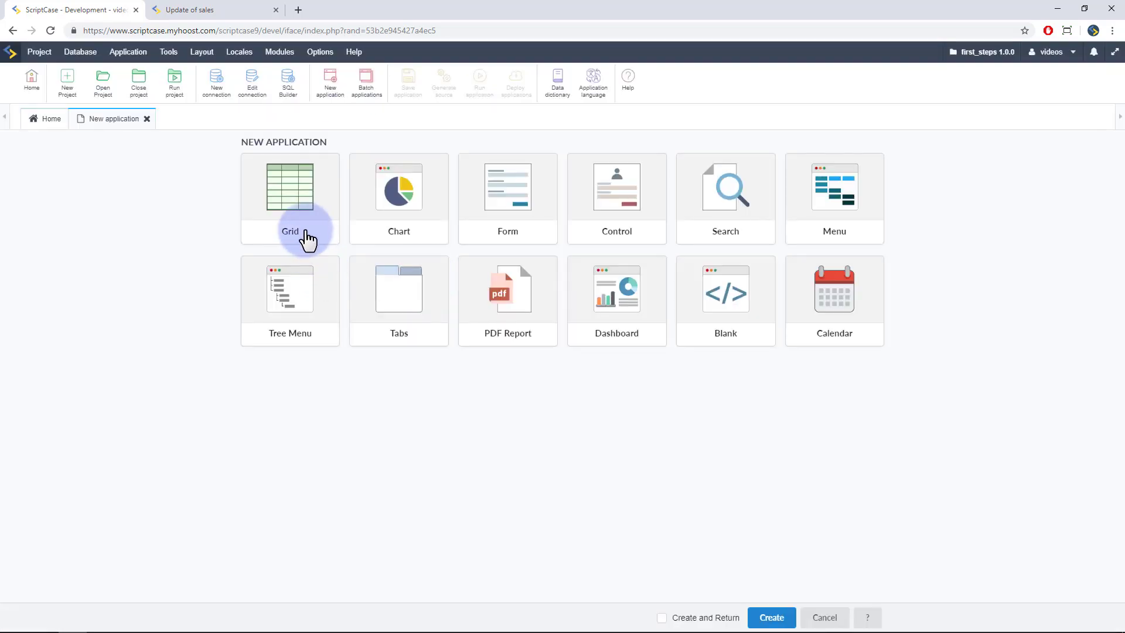
{"action": "left_click", "coordinate": [308, 224]}
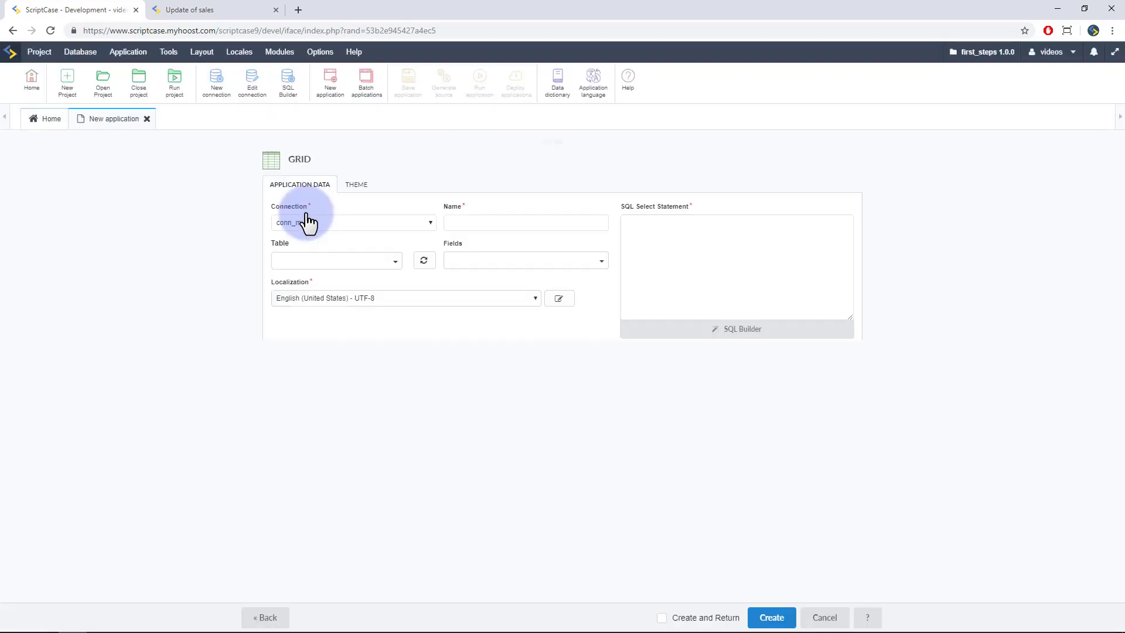
{"action": "left_click", "coordinate": [370, 249]}
{"action": "type", "text": "sa"}
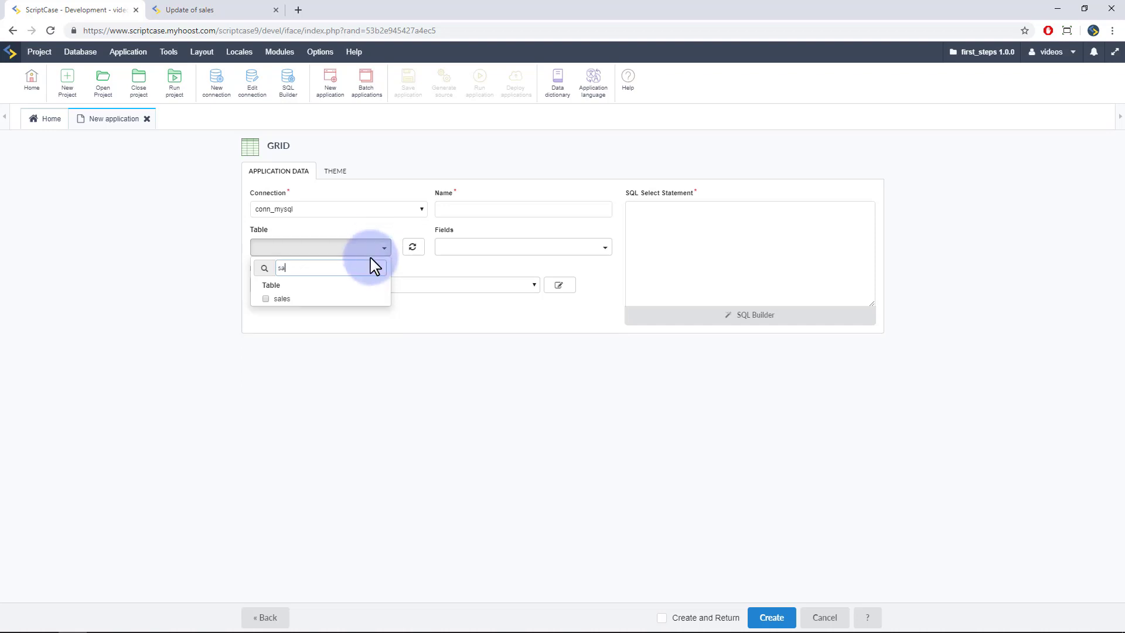
{"action": "left_click", "coordinate": [344, 299]}
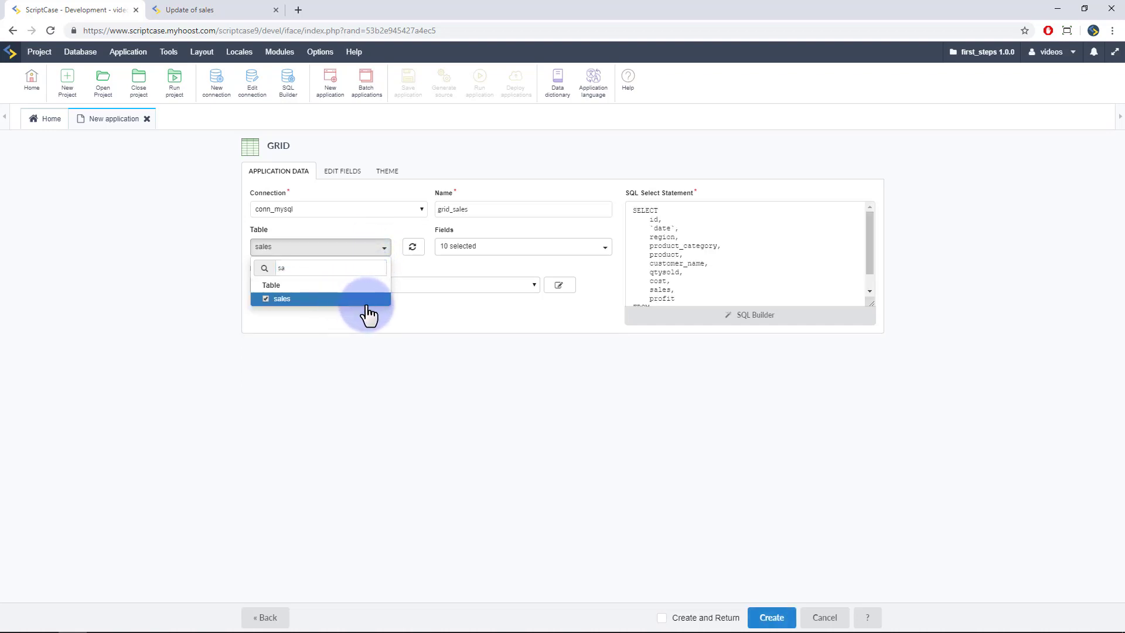
{"action": "left_click", "coordinate": [849, 304]}
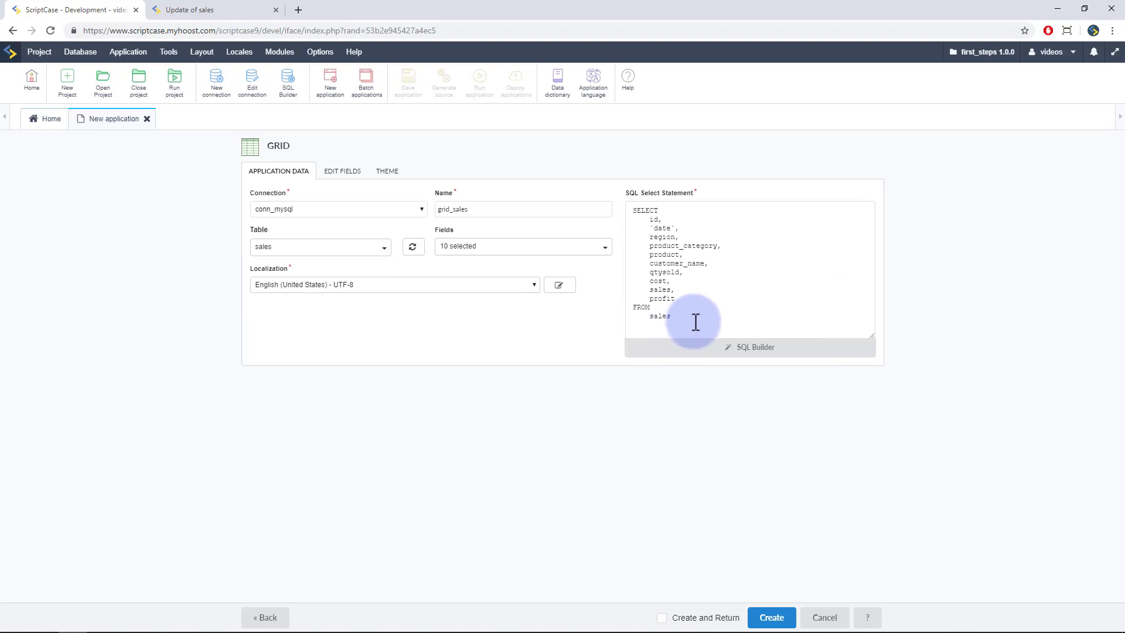
{"action": "left_click", "coordinate": [772, 617]}
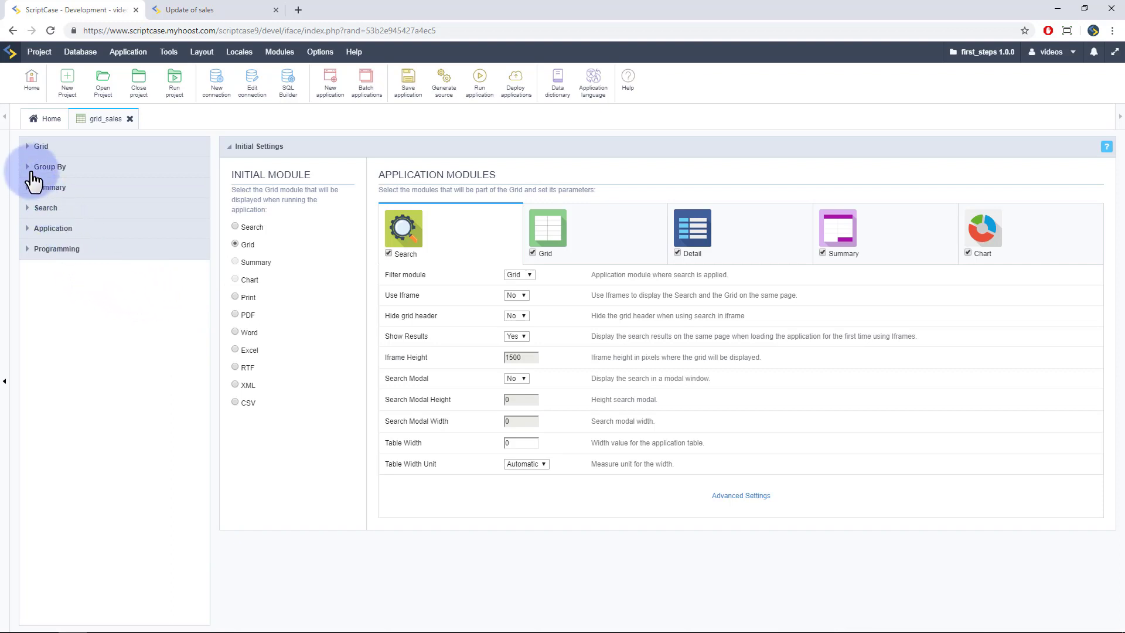
Step: Expand grid_sales' Grid and Group By settings groups and run the report
{"action": "left_click", "coordinate": [35, 148]}
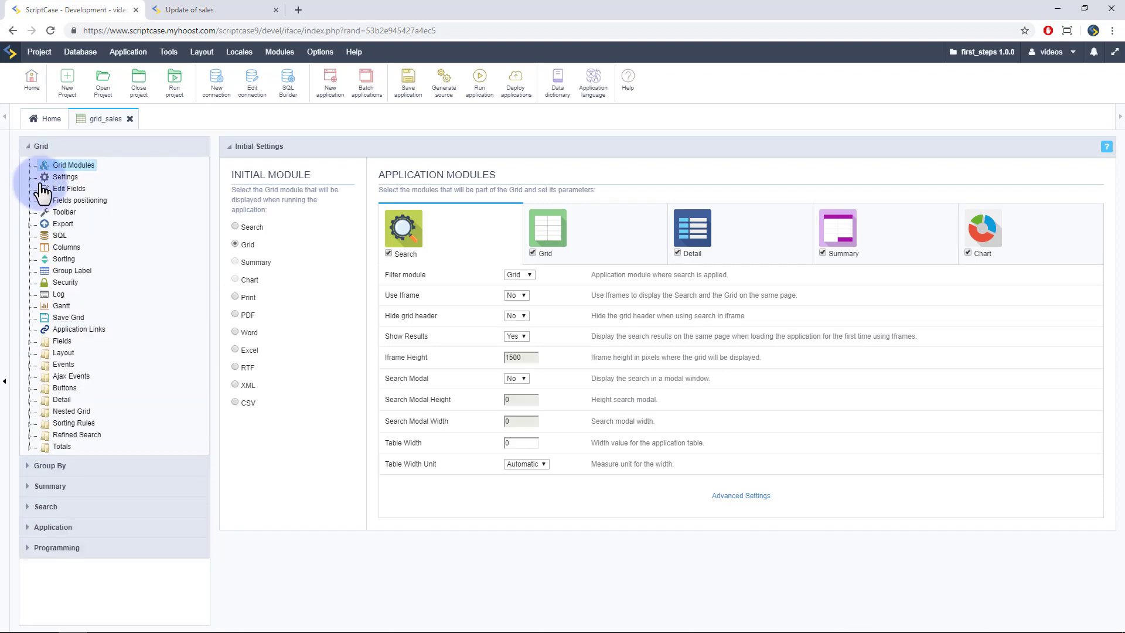
{"action": "left_click", "coordinate": [35, 464]}
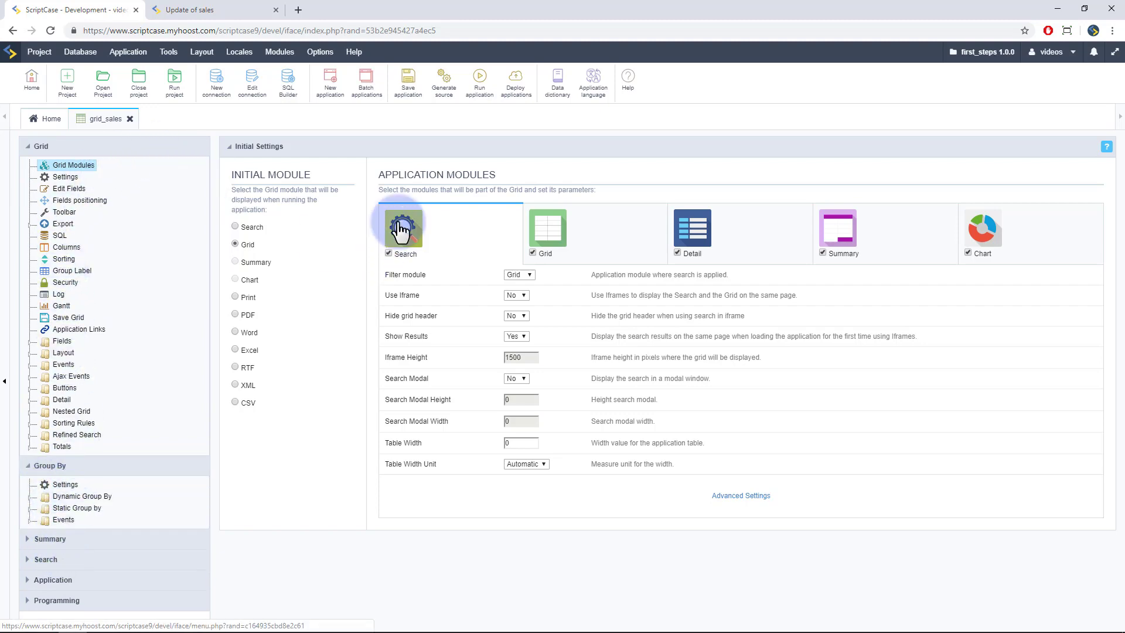
{"action": "left_click", "coordinate": [475, 88]}
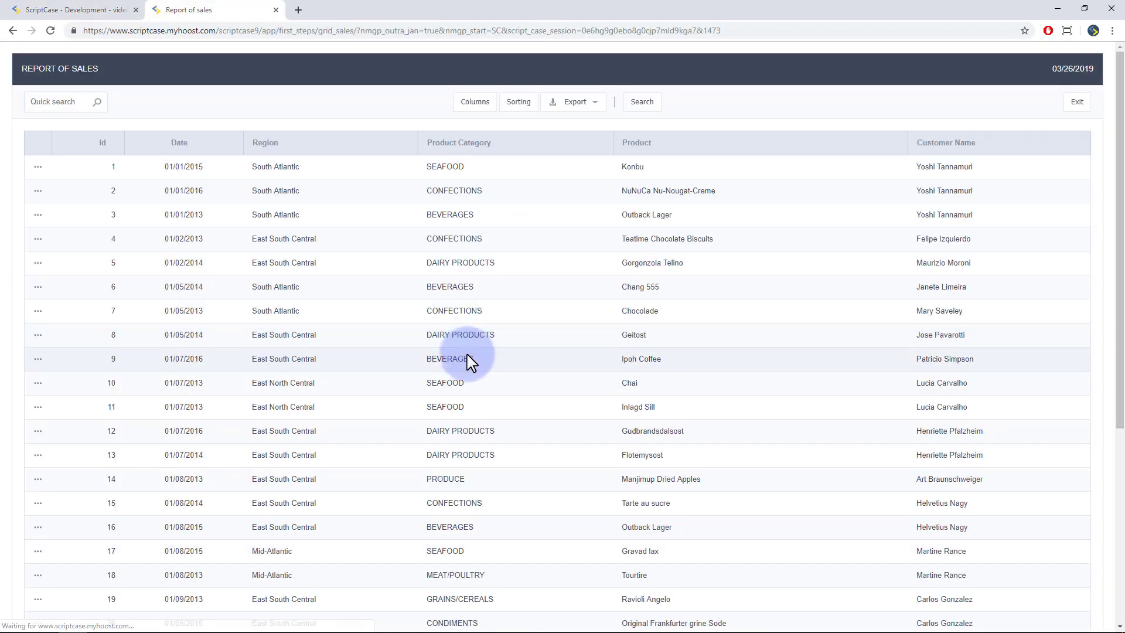
{"action": "scroll", "coordinate": [455, 382], "scroll_direction": "down", "scroll_amount": 3}
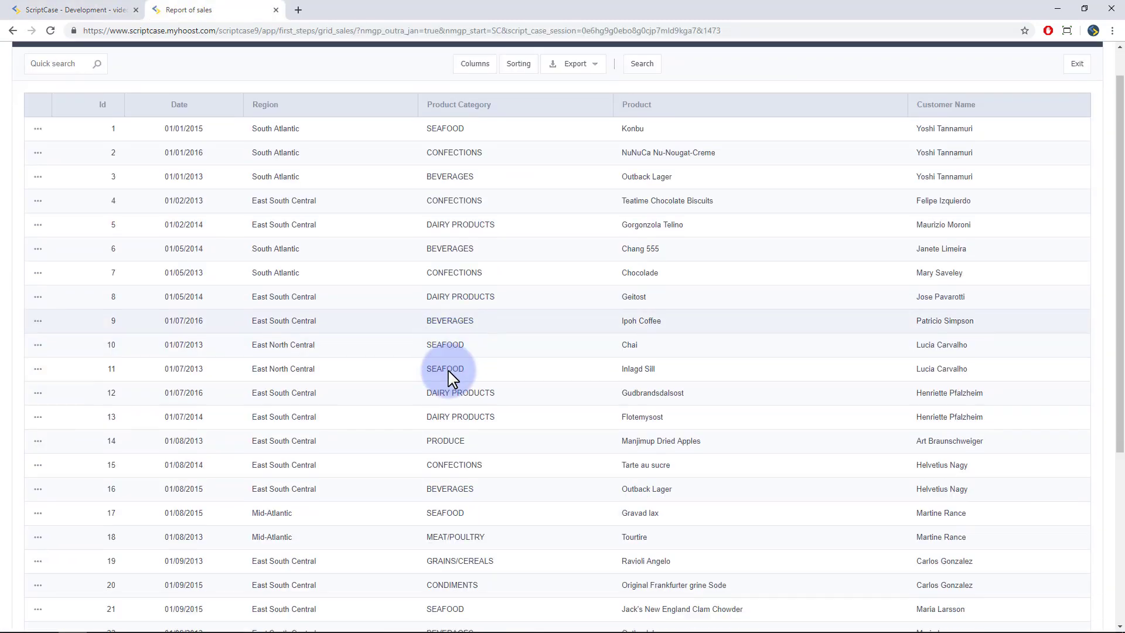
{"action": "scroll", "coordinate": [454, 383], "scroll_direction": "down", "scroll_amount": 2}
{"action": "scroll", "coordinate": [455, 382], "scroll_direction": "up", "scroll_amount": 2}
{"action": "scroll", "coordinate": [455, 382], "scroll_direction": "up", "scroll_amount": 3}
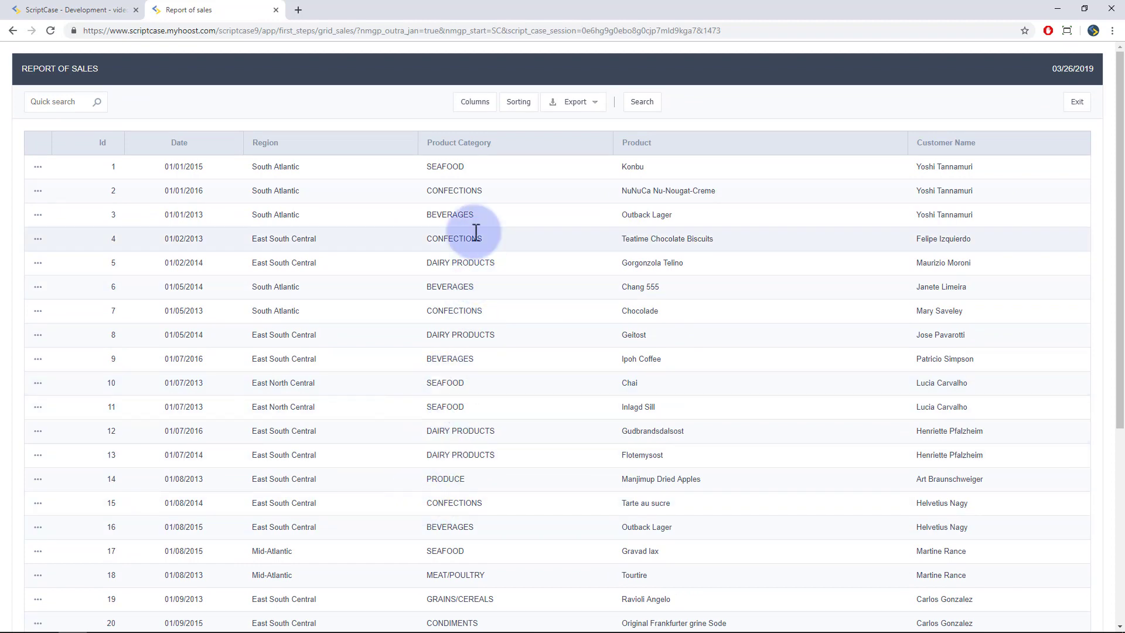
Step: Remove the Date column from the sales report
{"action": "left_click", "coordinate": [475, 103]}
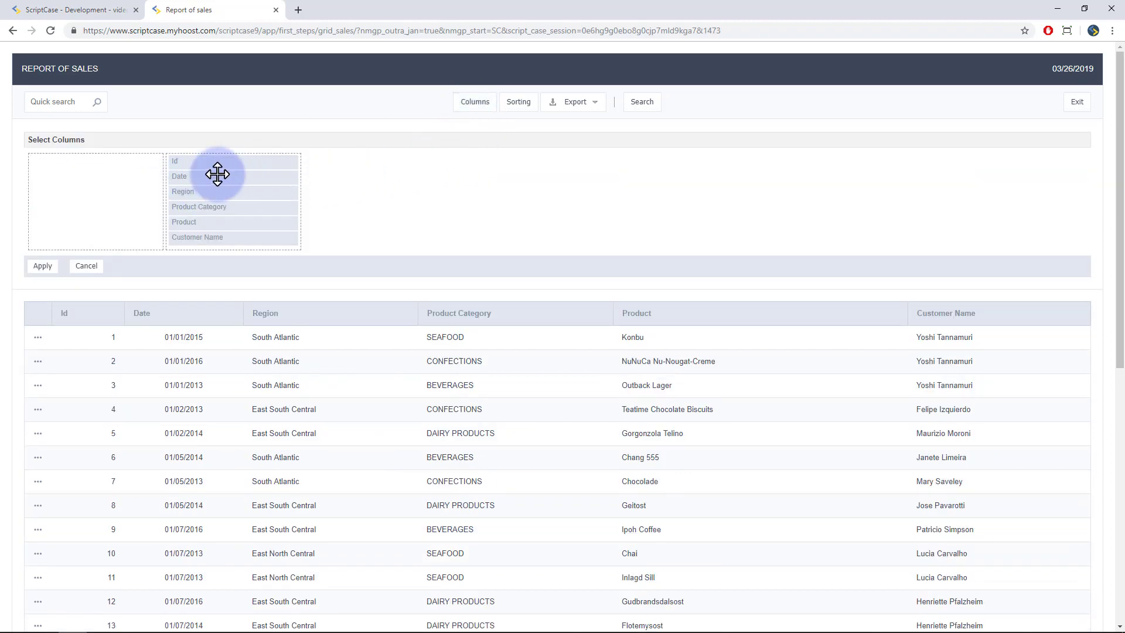
{"action": "left_click_drag", "start_coordinate": [178, 176], "coordinate": [114, 197]}
{"action": "left_click", "coordinate": [42, 265]}
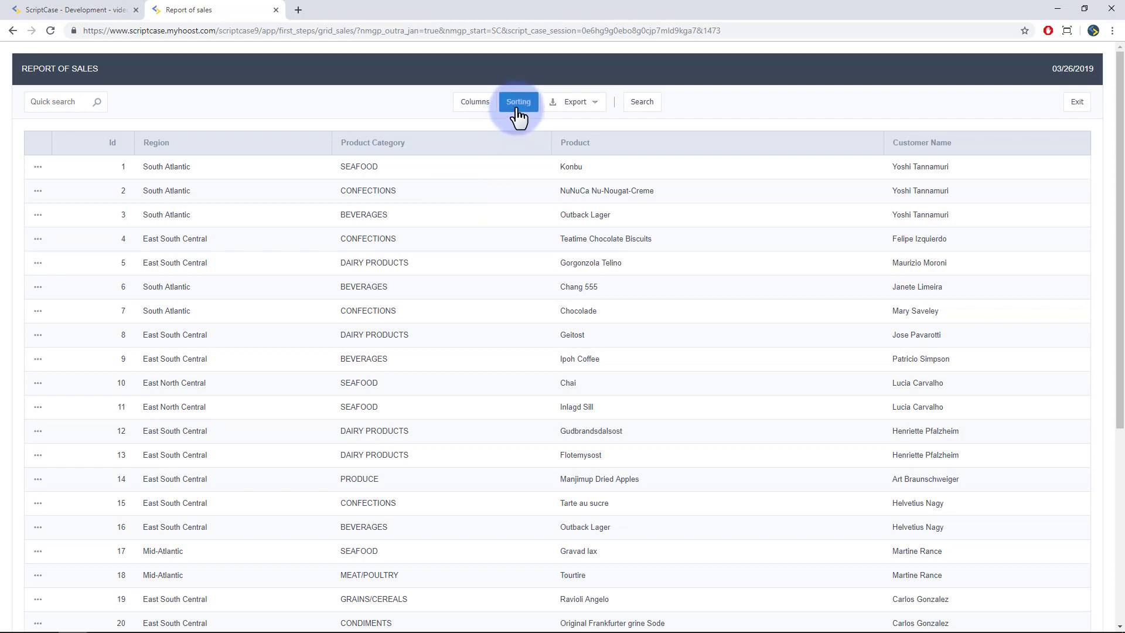
Step: Sort the report by Region, quick-search CONDIMENTS, and open the Search of Sales form
{"action": "left_click", "coordinate": [519, 104]}
{"action": "left_click_drag", "start_coordinate": [53, 176], "coordinate": [240, 174]}
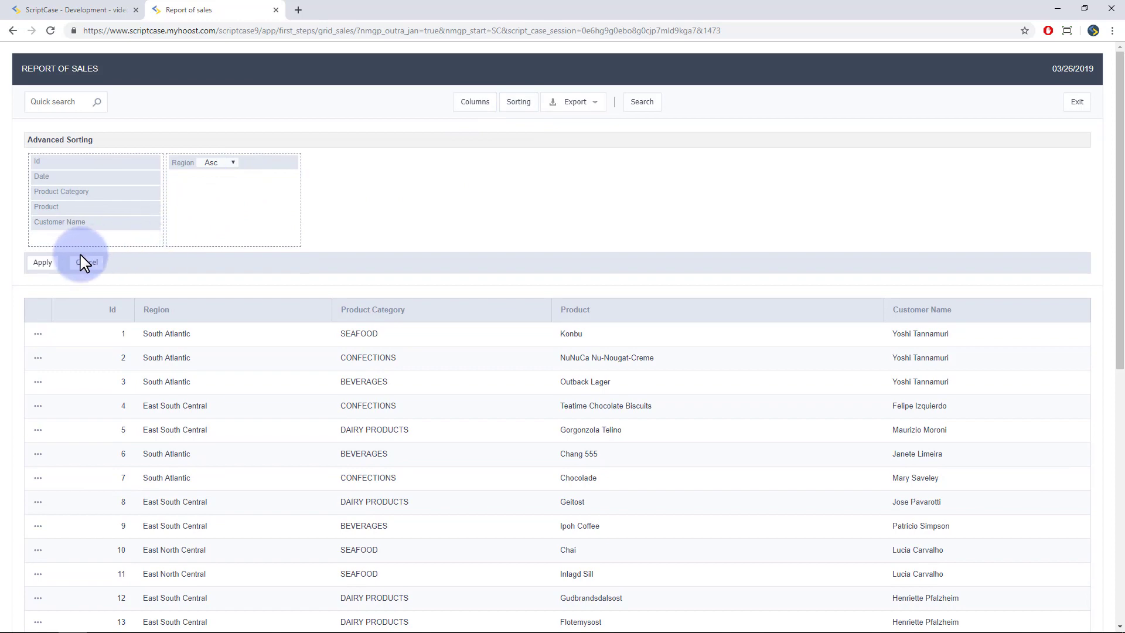
{"action": "left_click", "coordinate": [43, 263]}
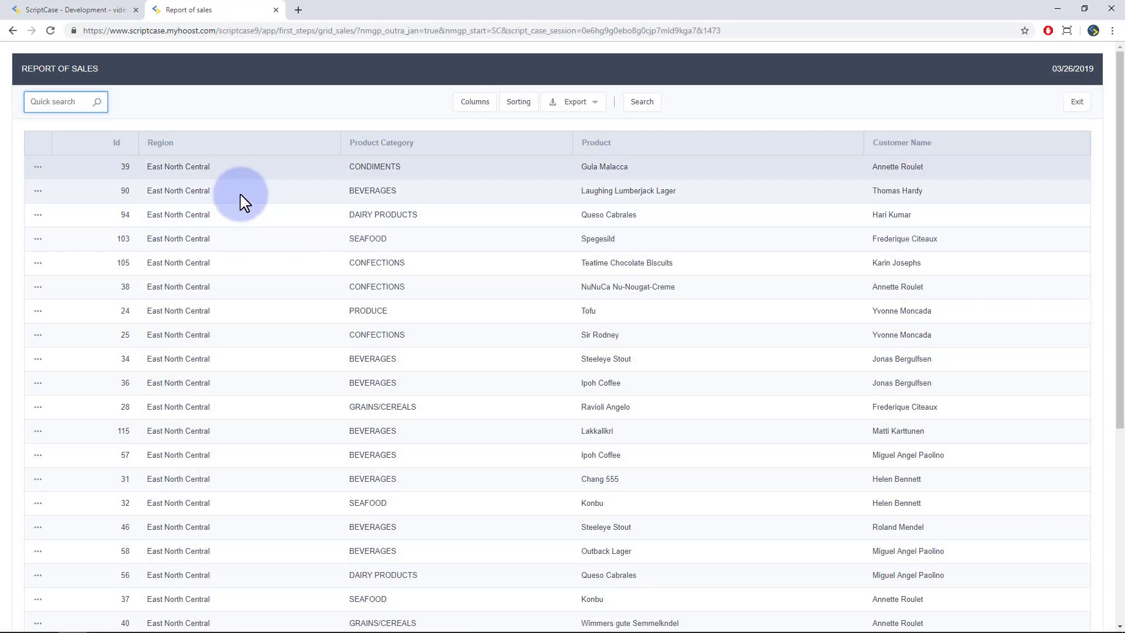
{"action": "type", "text": "CONDIMENTS"}
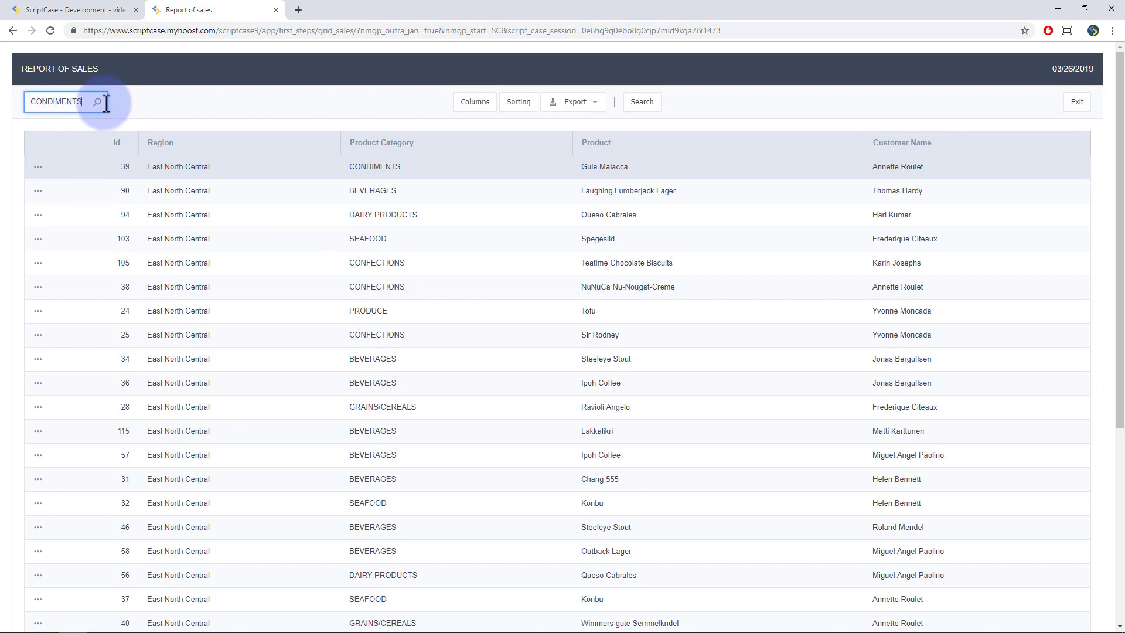
{"action": "key", "text": "Return"}
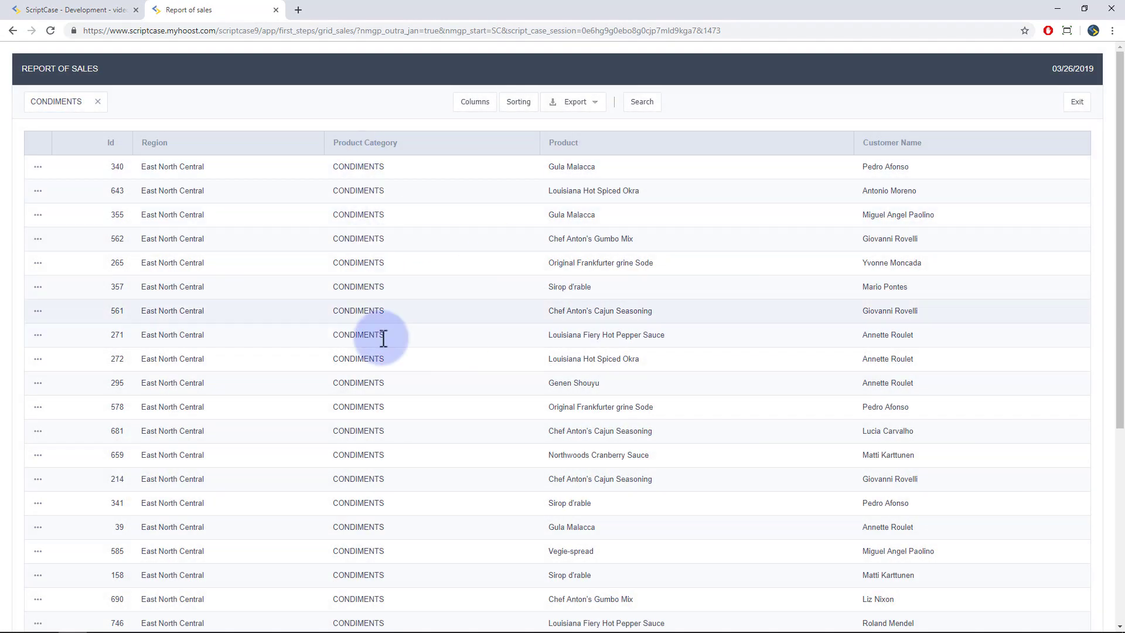
{"action": "left_click", "coordinate": [642, 104]}
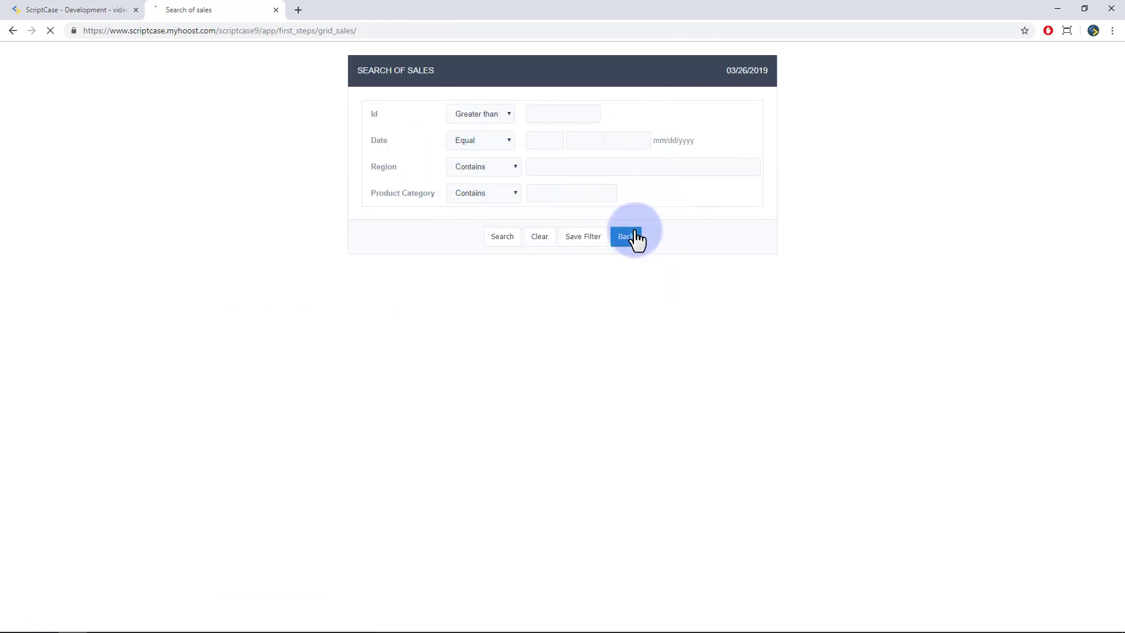
{"action": "scroll", "coordinate": [598, 237], "scroll_direction": "down", "scroll_amount": 3}
{"action": "scroll", "coordinate": [584, 285], "scroll_direction": "down", "scroll_amount": 2}
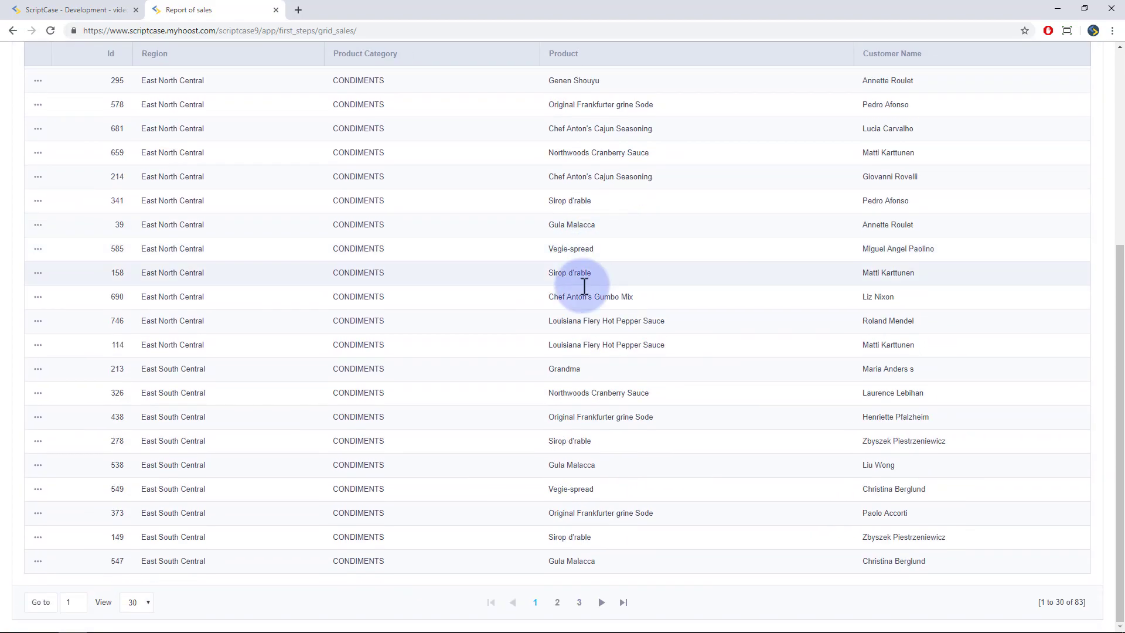
Step: Page through the sales report results to its last page
{"action": "left_click", "coordinate": [602, 603]}
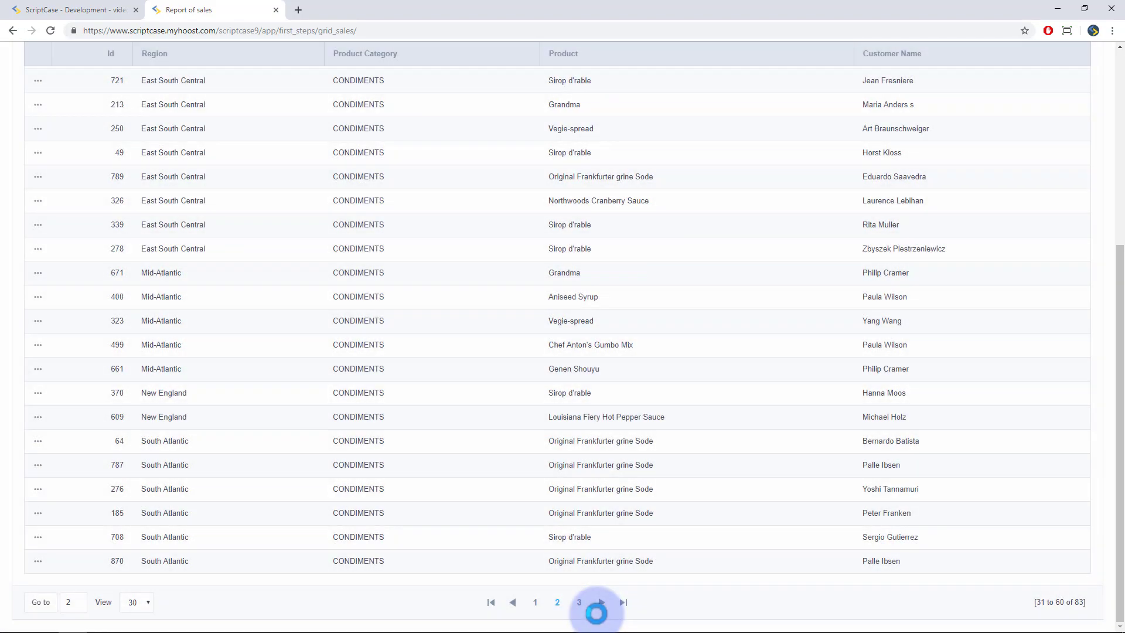
{"action": "left_click", "coordinate": [602, 604]}
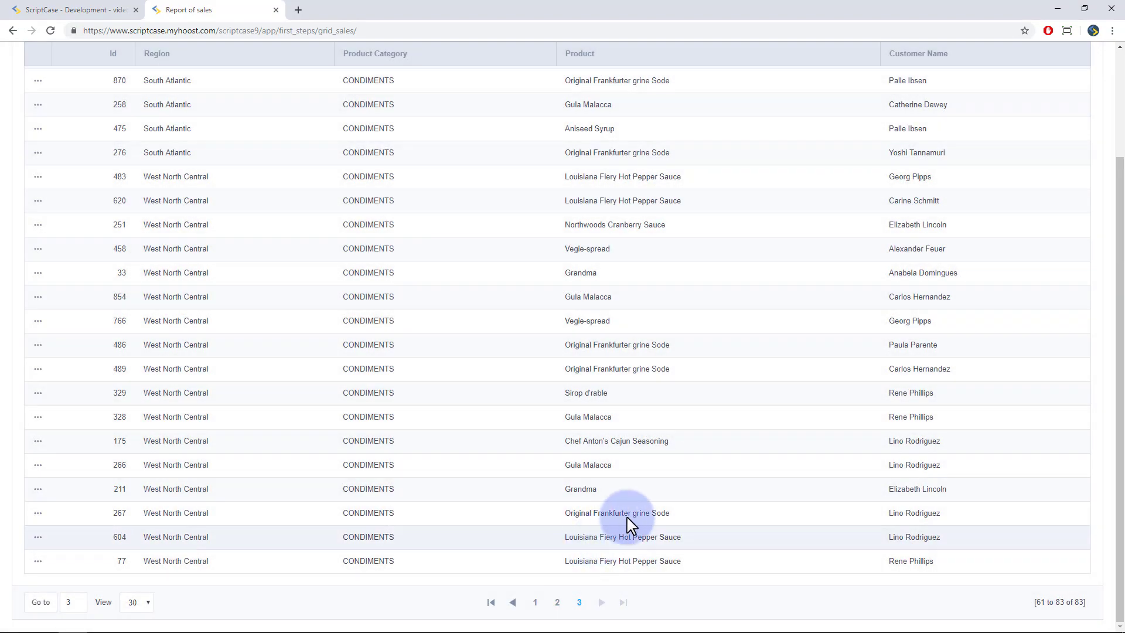
{"action": "scroll", "coordinate": [679, 437], "scroll_direction": "up", "scroll_amount": 3}
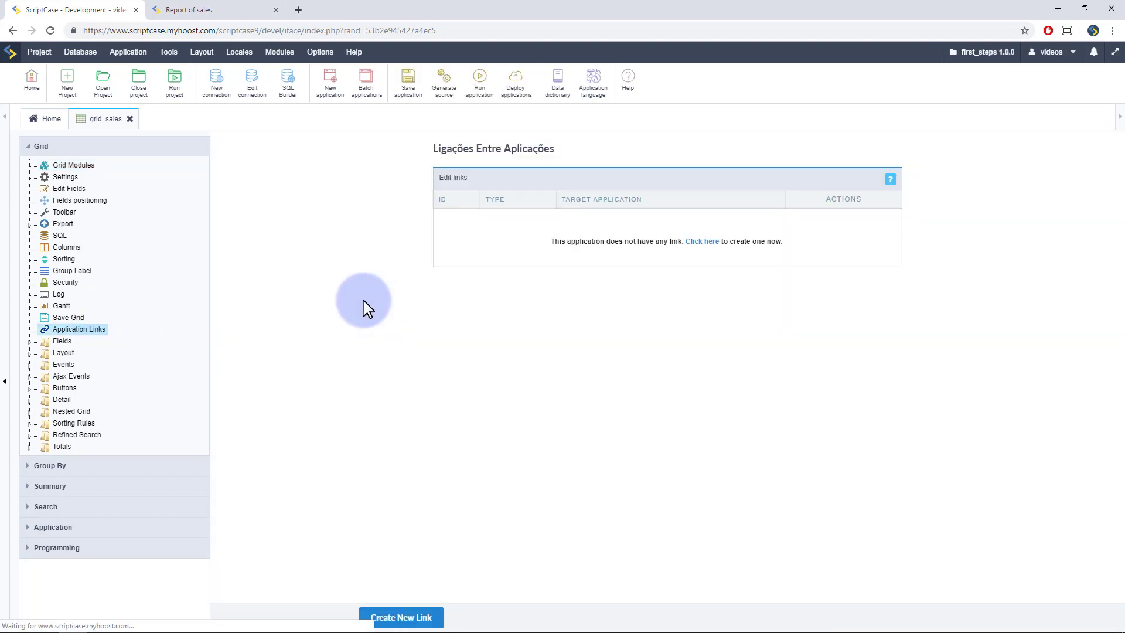
Step: Create an Edit Link from grid_sales to form_sales that passes the id field
{"action": "left_click", "coordinate": [701, 241]}
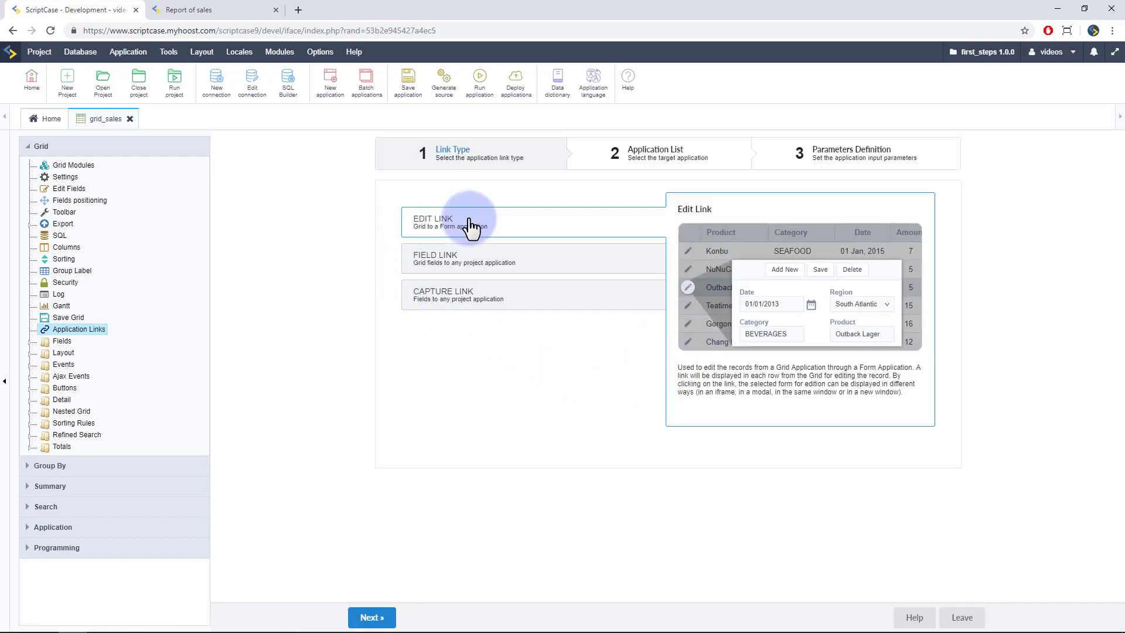
{"action": "left_click", "coordinate": [371, 617]}
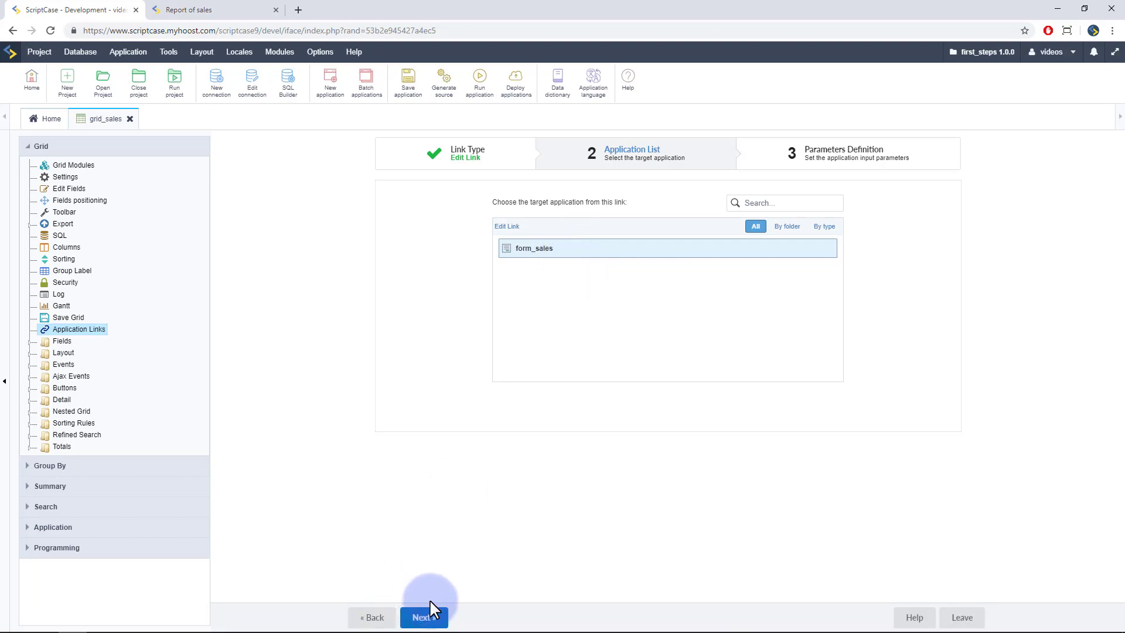
{"action": "left_click", "coordinate": [425, 616]}
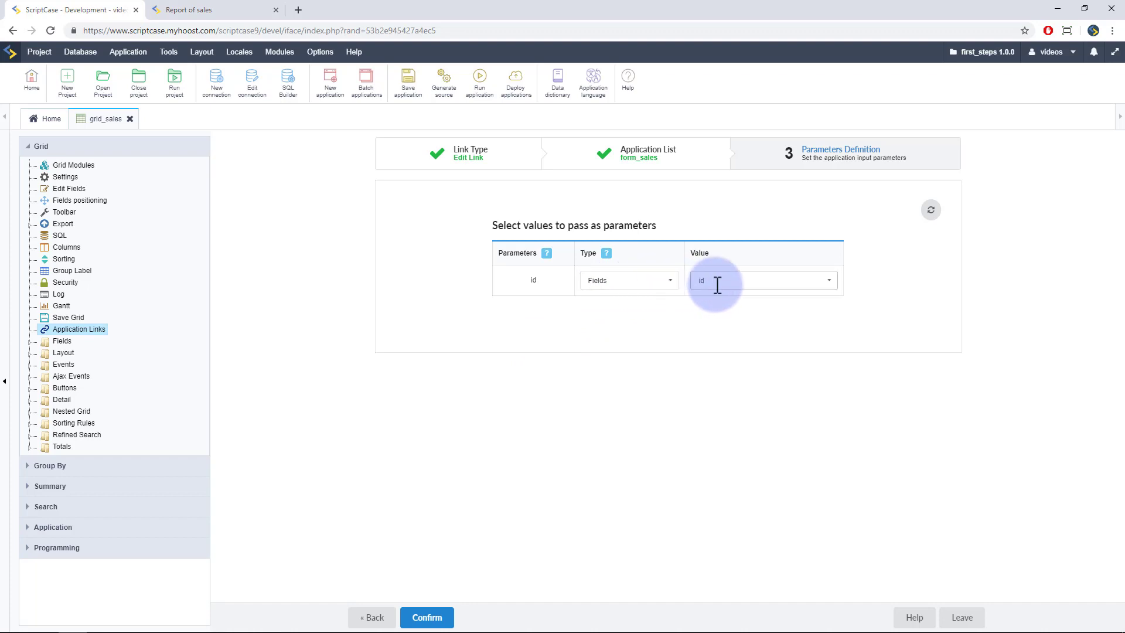
{"action": "left_click", "coordinate": [427, 617]}
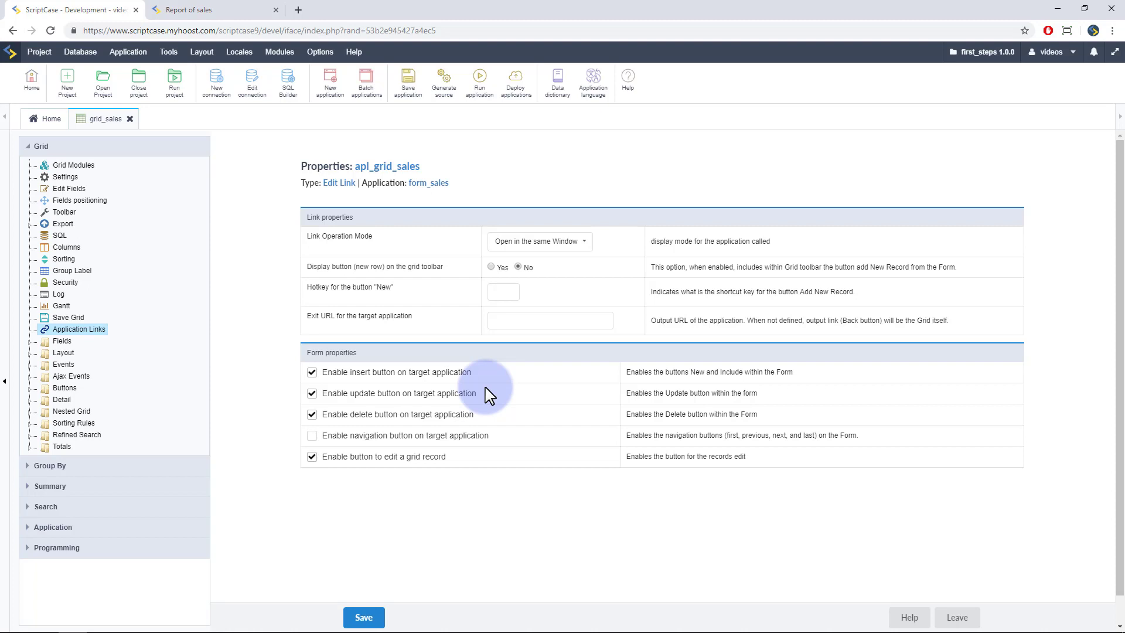
Step: Turn on the new-row button for the edit link, save it, and run the regenerated report
{"action": "left_click", "coordinate": [491, 266]}
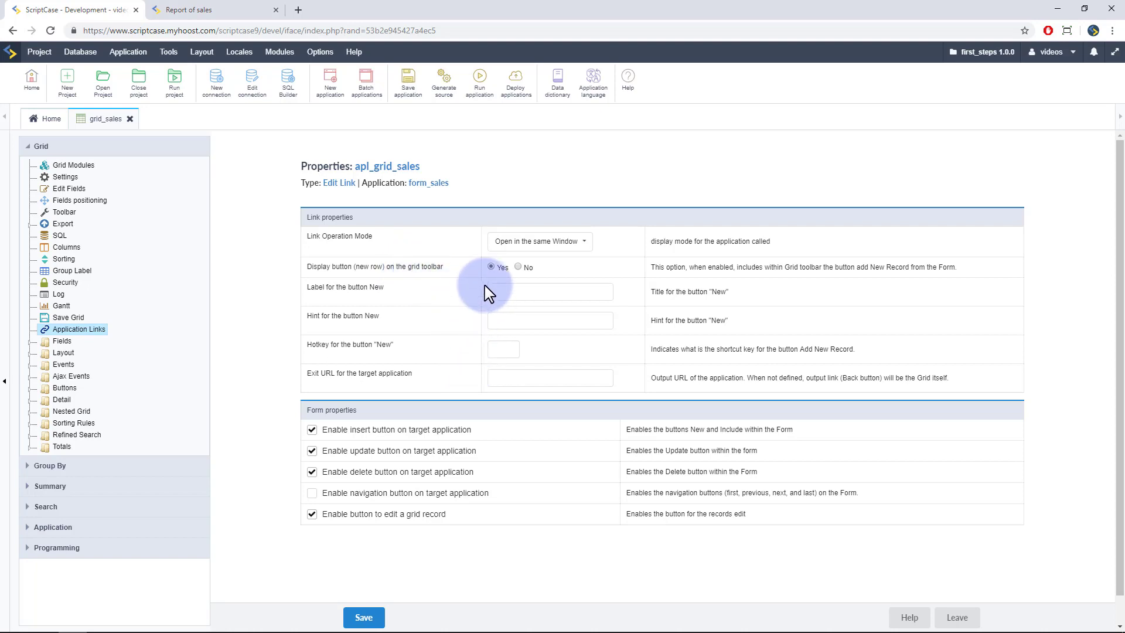
{"action": "left_click", "coordinate": [364, 618]}
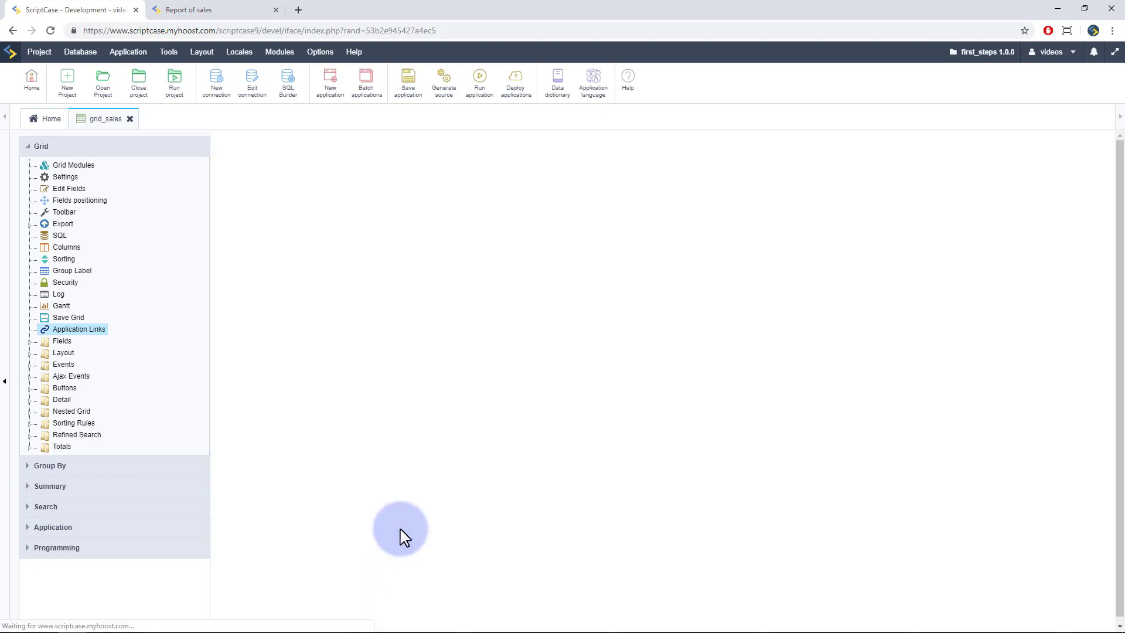
{"action": "left_click", "coordinate": [480, 86]}
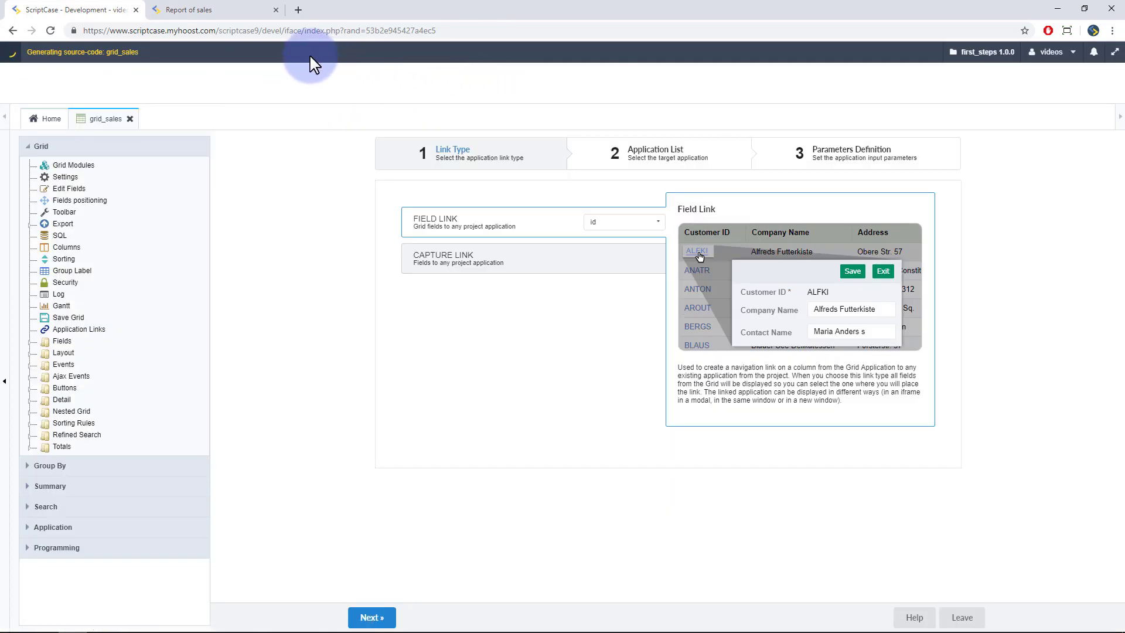
{"action": "left_click", "coordinate": [202, 9]}
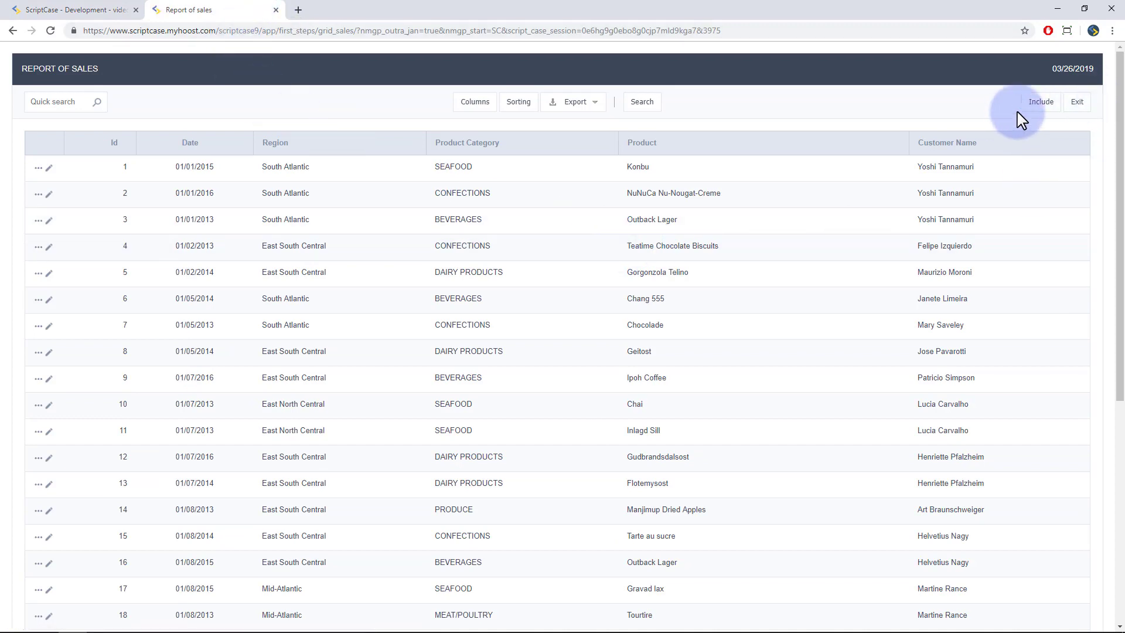
Step: Change record Id 2's Region through the linked form, save, and check it in the report
{"action": "left_click", "coordinate": [1040, 102]}
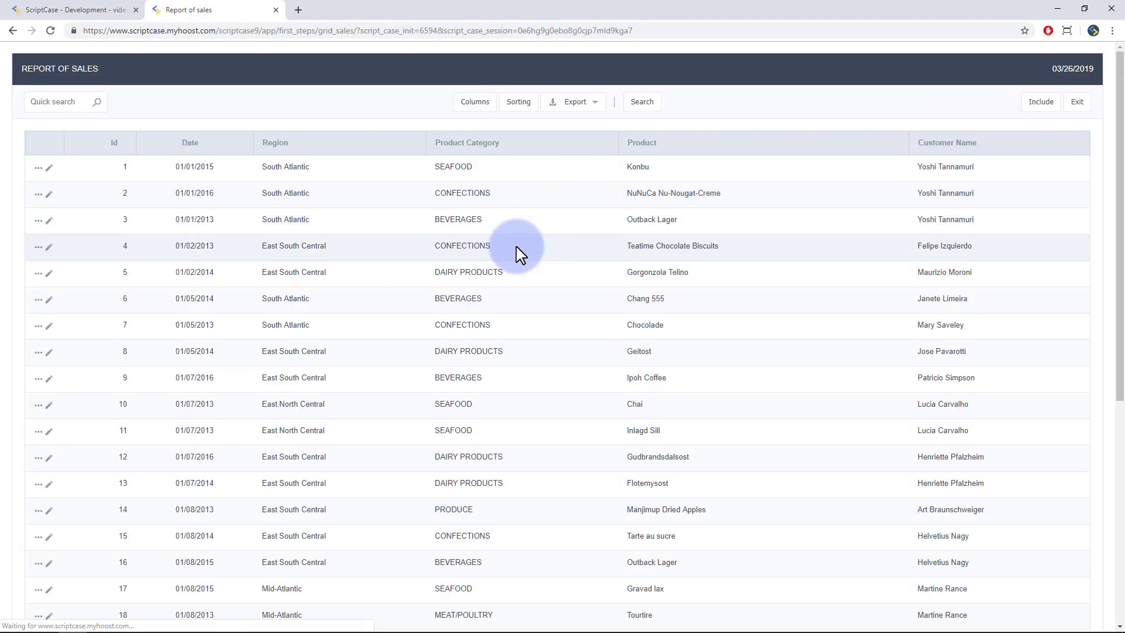
{"action": "left_click", "coordinate": [49, 196]}
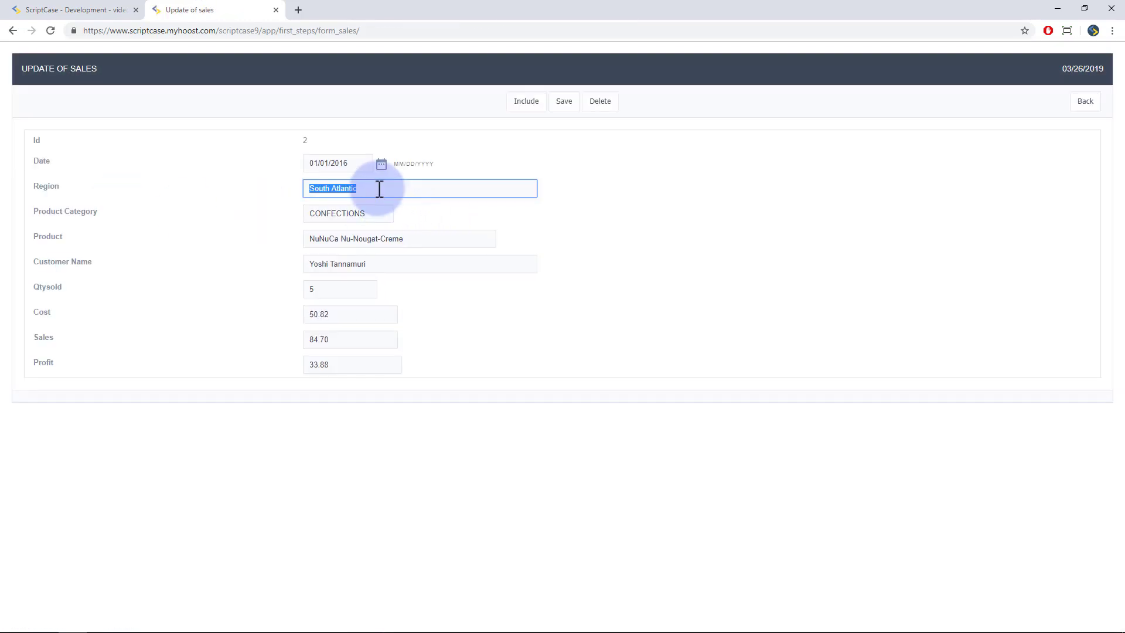
{"action": "type", "text": "xsadad"}
{"action": "left_click", "coordinate": [562, 102]}
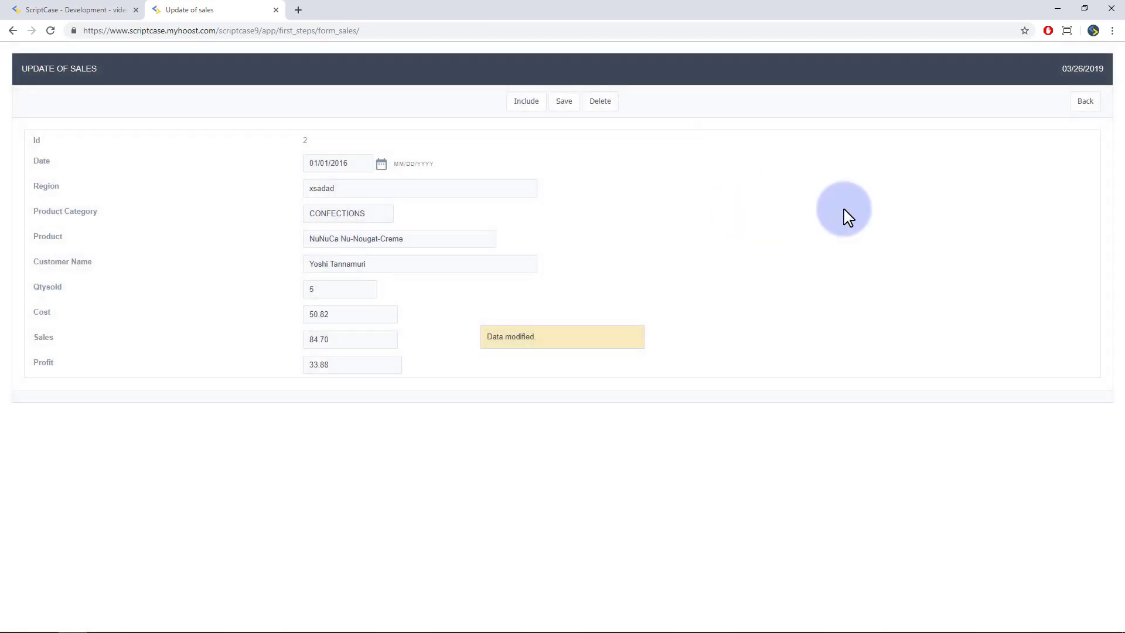
{"action": "left_click", "coordinate": [1085, 101]}
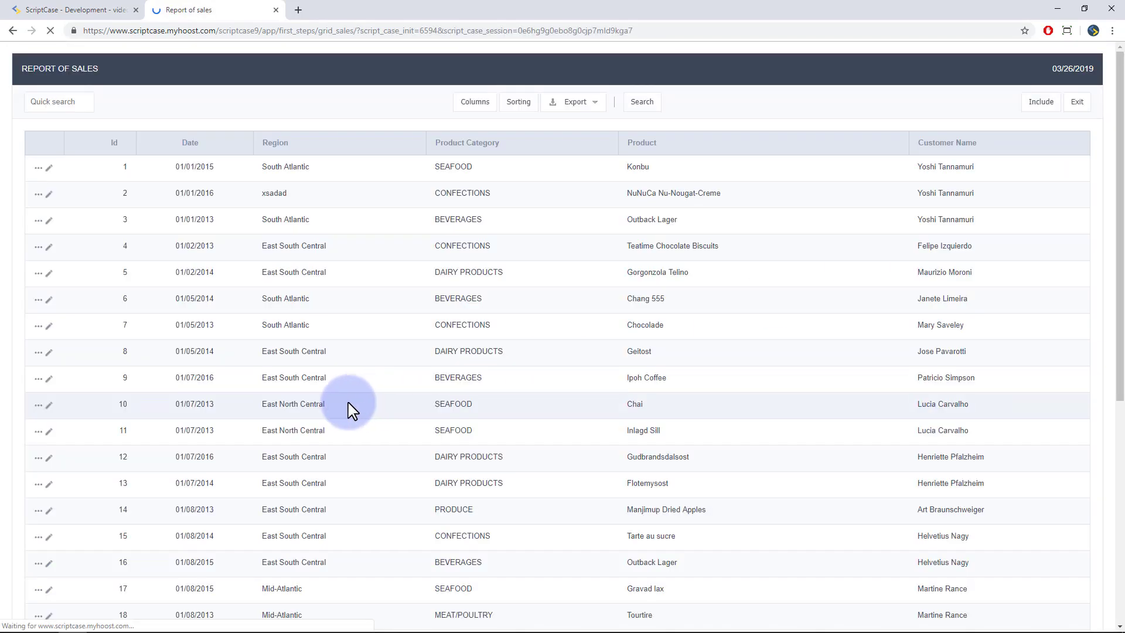
{"action": "scroll", "coordinate": [351, 409], "scroll_direction": "down", "scroll_amount": 3}
{"action": "scroll", "coordinate": [244, 225], "scroll_direction": "down", "scroll_amount": 1}
{"action": "scroll", "coordinate": [244, 224], "scroll_direction": "up", "scroll_amount": 3}
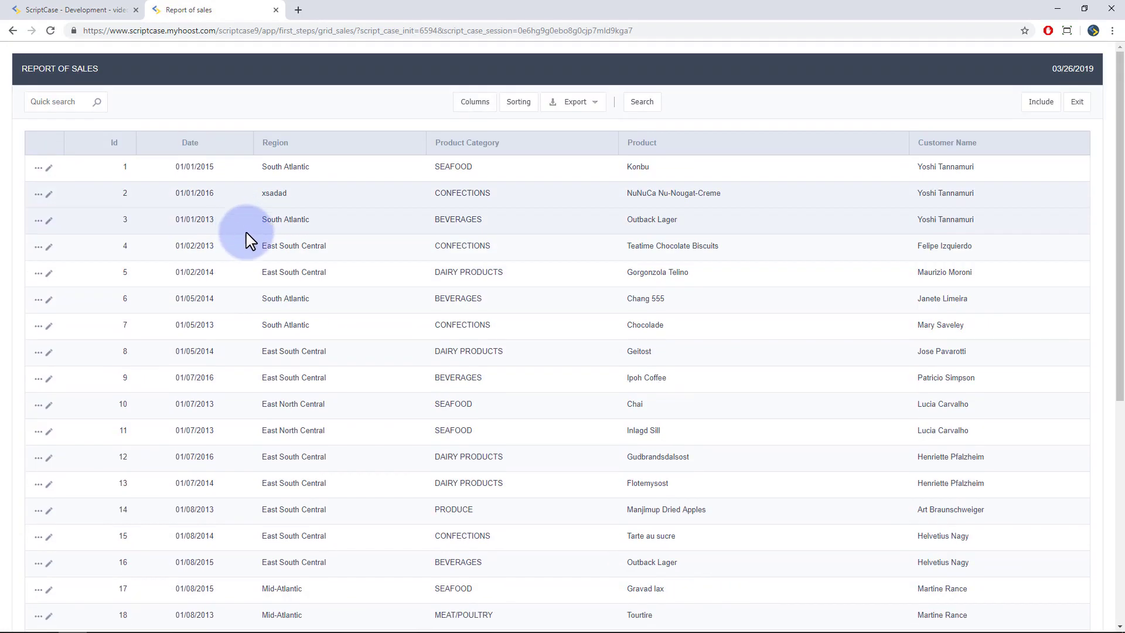
{"action": "double_click", "coordinate": [273, 193]}
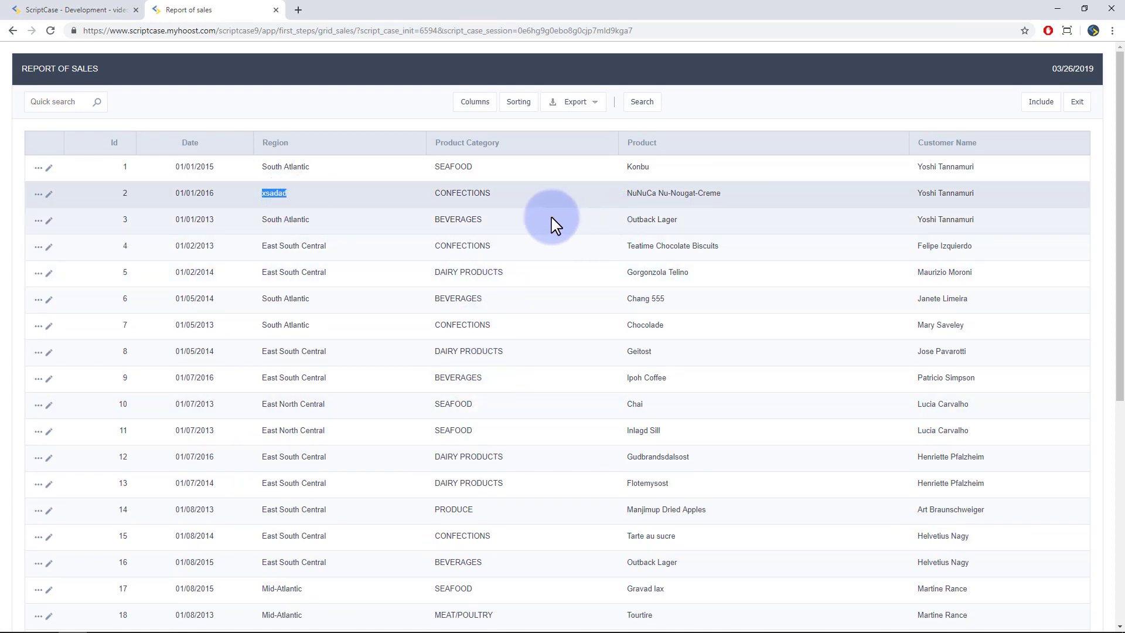
Step: Create a static group by product_category and date in grid_sales
{"action": "left_click", "coordinate": [94, 10]}
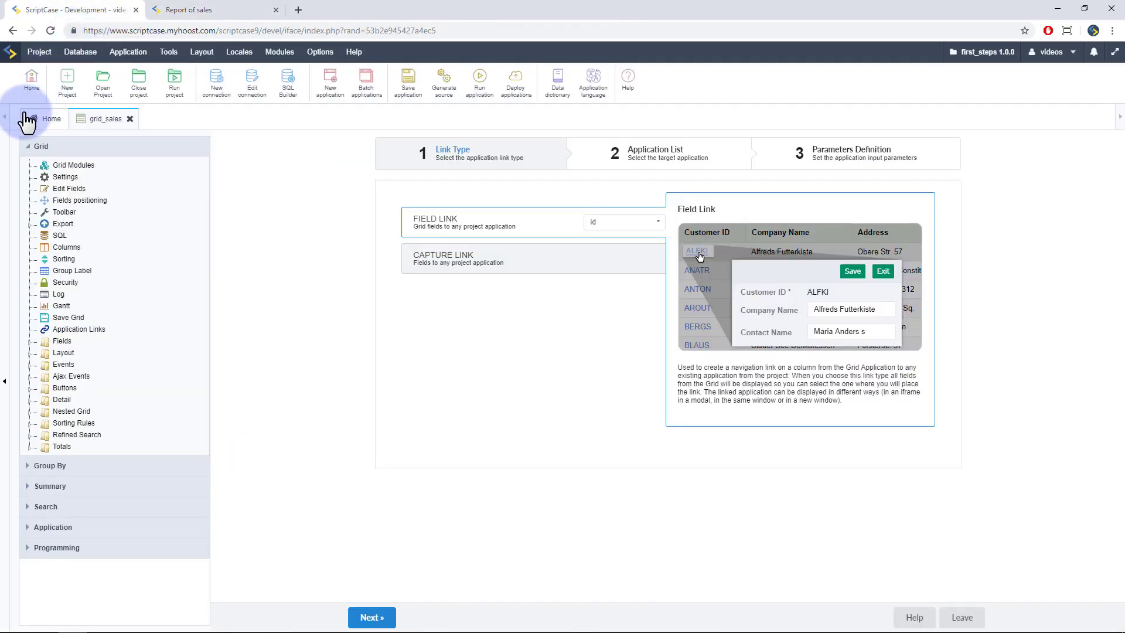
{"action": "left_click", "coordinate": [34, 146]}
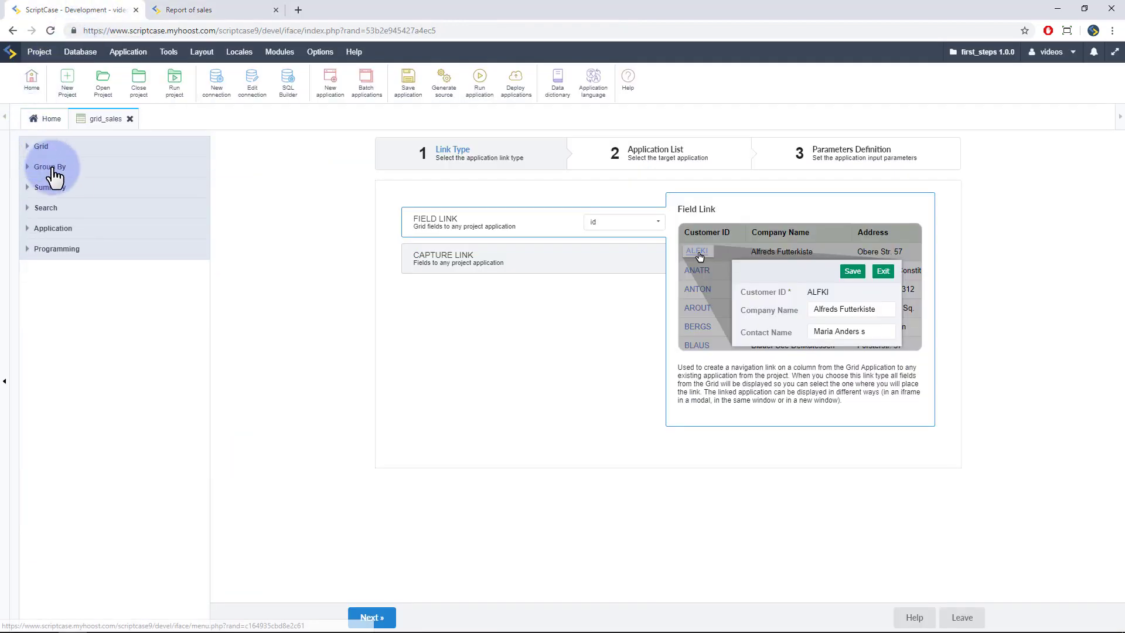
{"action": "left_click", "coordinate": [49, 168]}
{"action": "left_click", "coordinate": [77, 210]}
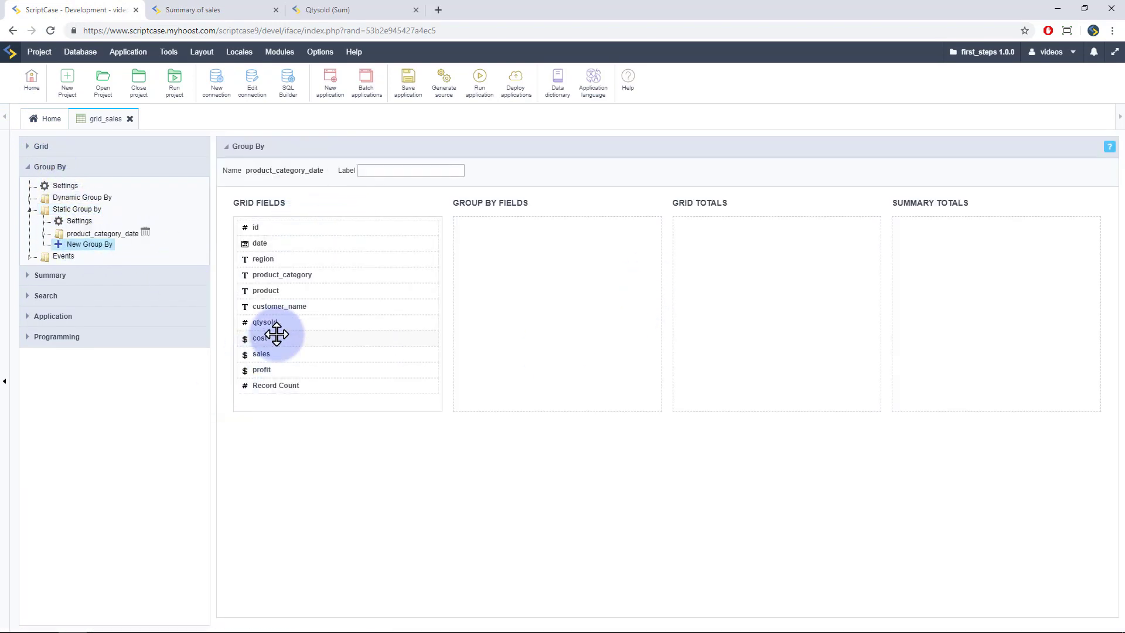
{"action": "left_click_drag", "start_coordinate": [282, 274], "coordinate": [527, 230]}
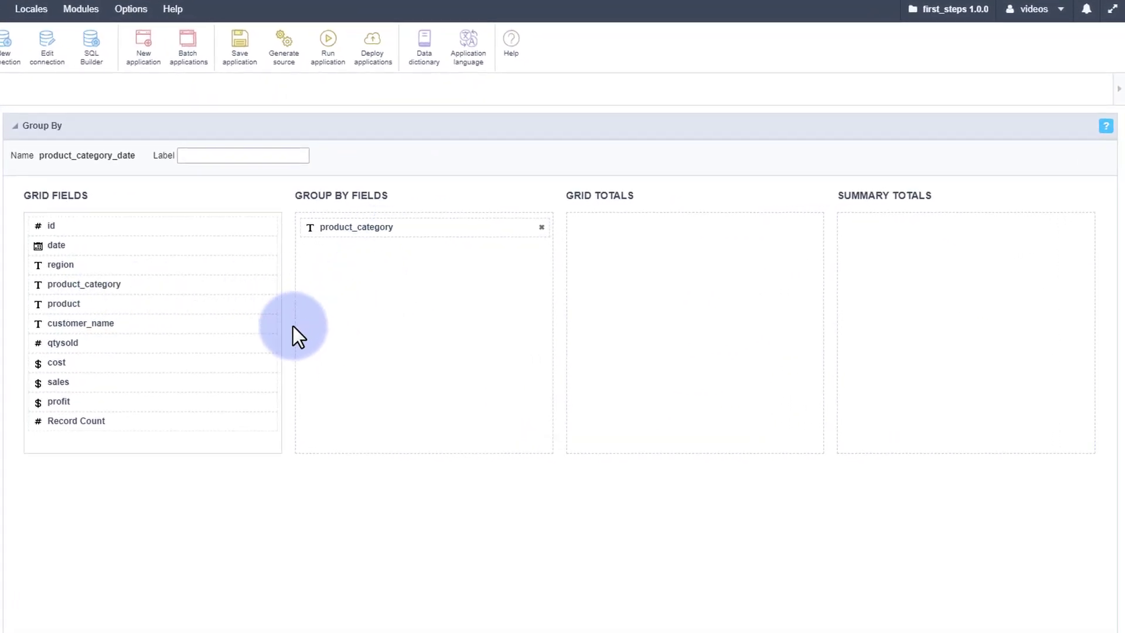
{"action": "left_click_drag", "start_coordinate": [68, 246], "coordinate": [317, 269]}
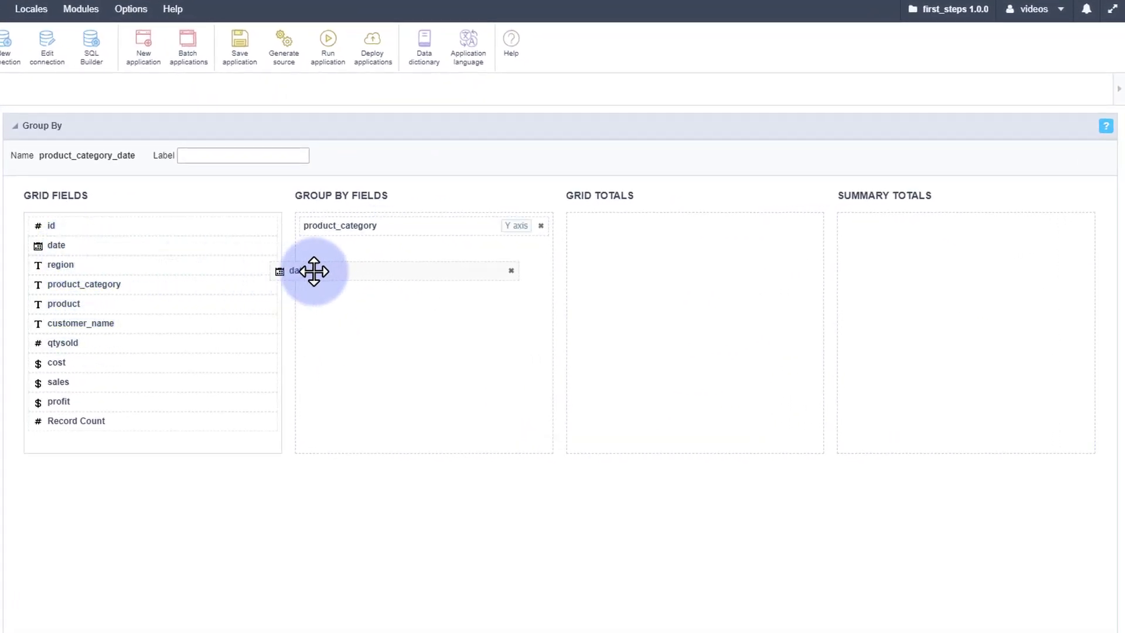
Step: Group date by month and sum qtysold in grid and summary totals
{"action": "left_click", "coordinate": [466, 247]}
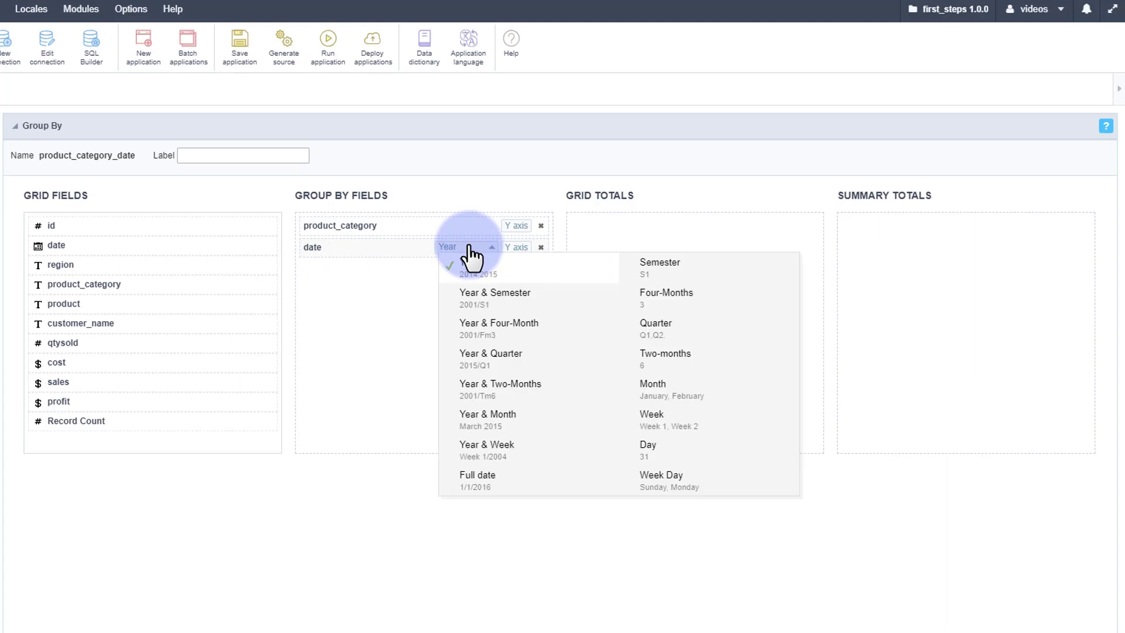
{"action": "left_click", "coordinate": [650, 391]}
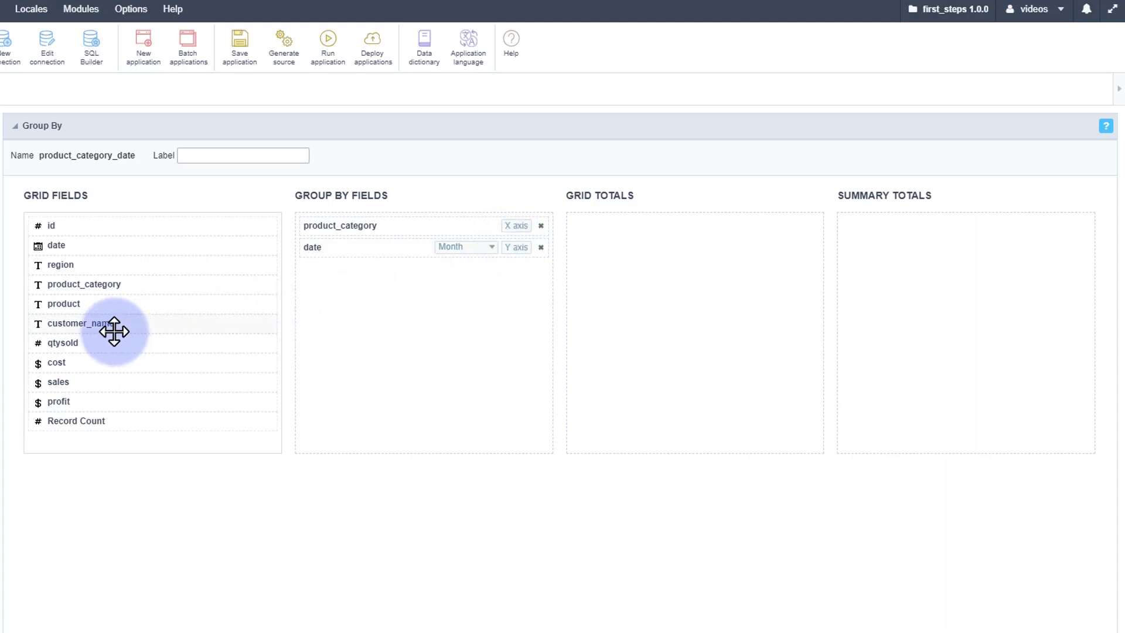
{"action": "left_click_drag", "start_coordinate": [88, 342], "coordinate": [643, 281]}
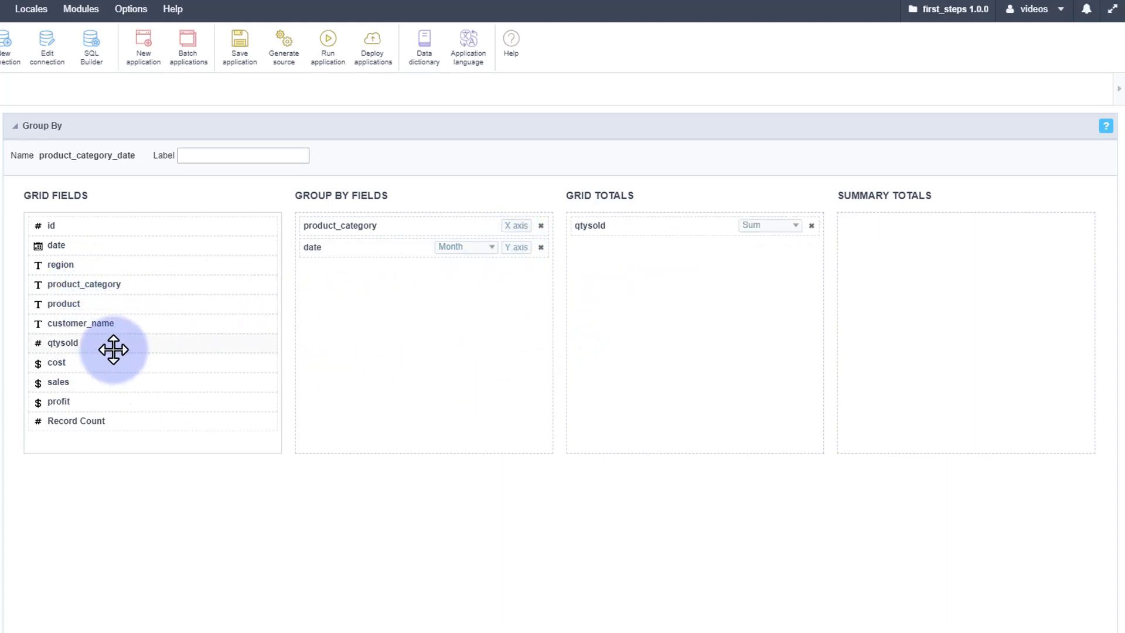
{"action": "mouse_move", "coordinate": [115, 343]}
{"action": "left_mouse_down"}
{"action": "mouse_move", "coordinate": [849, 323]}
{"action": "mouse_move", "coordinate": [927, 250]}
{"action": "left_mouse_up"}
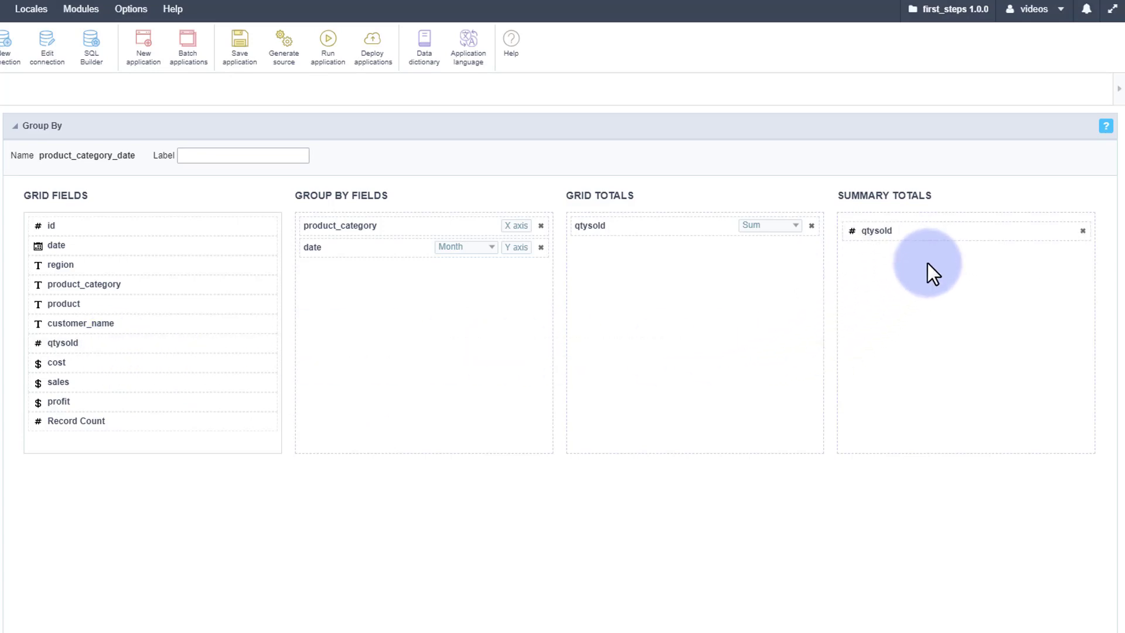
Step: Run the grouped report, chart the monthly qtysold totals, and return to the detailed listing
{"action": "left_click", "coordinate": [328, 49]}
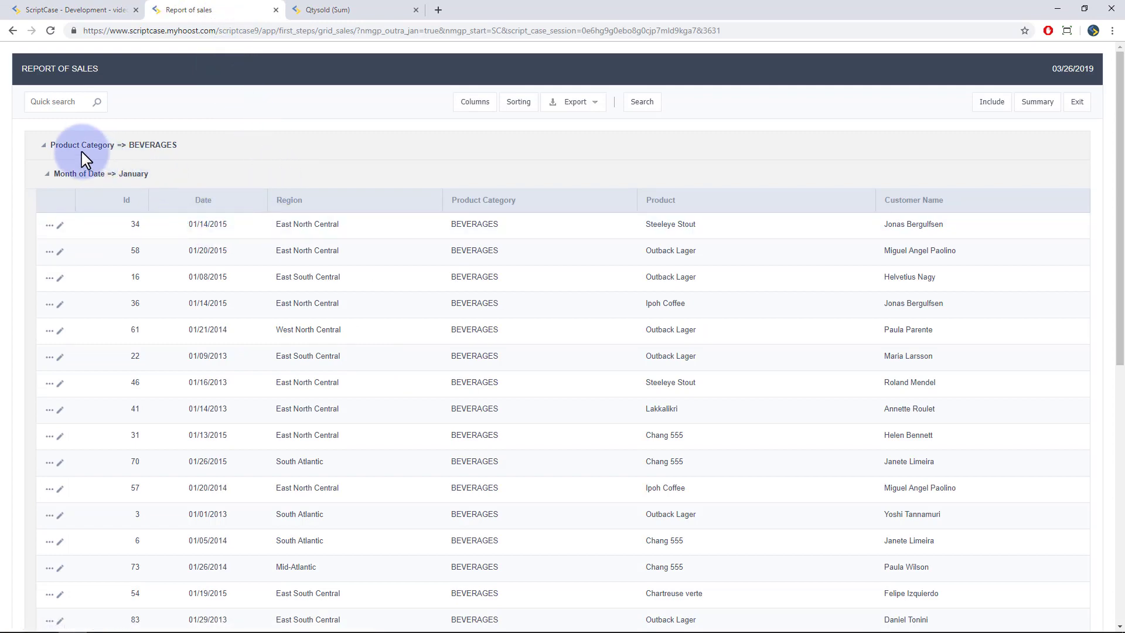
{"action": "scroll", "coordinate": [290, 211], "scroll_direction": "down", "scroll_amount": 5}
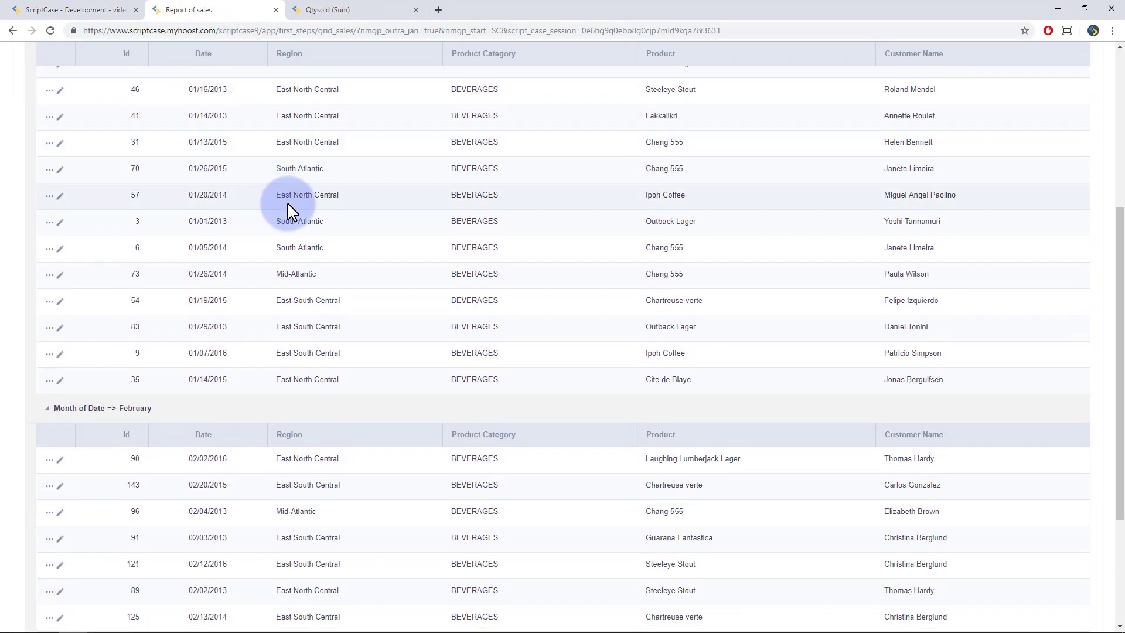
{"action": "scroll", "coordinate": [290, 211], "scroll_direction": "down", "scroll_amount": 5}
{"action": "scroll", "coordinate": [791, 176], "scroll_direction": "up", "scroll_amount": 5}
{"action": "scroll", "coordinate": [967, 132], "scroll_direction": "up", "scroll_amount": 5}
{"action": "scroll", "coordinate": [984, 115], "scroll_direction": "up", "scroll_amount": 3}
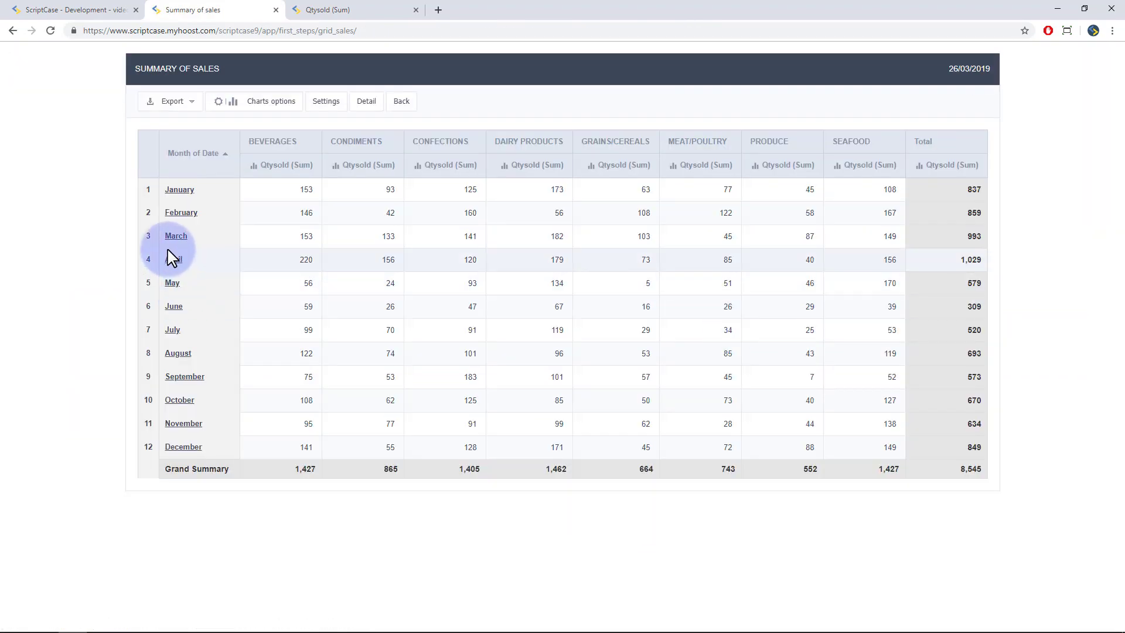
{"action": "left_click", "coordinate": [919, 166]}
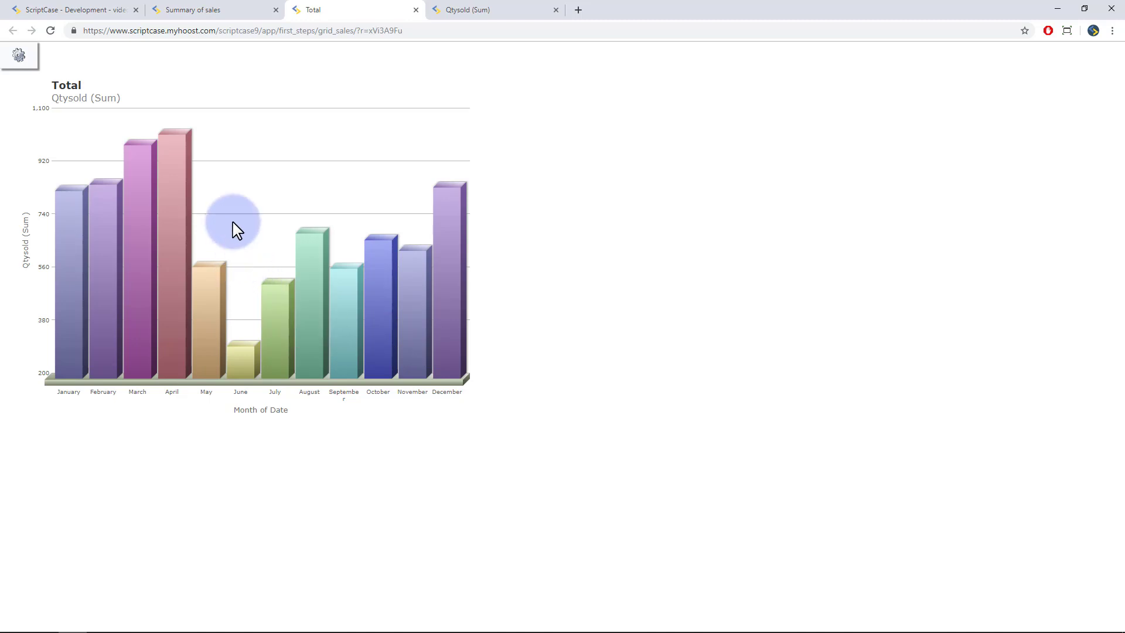
{"action": "key", "text": "ctrl+shift+Tab"}
{"action": "left_click", "coordinate": [401, 101]}
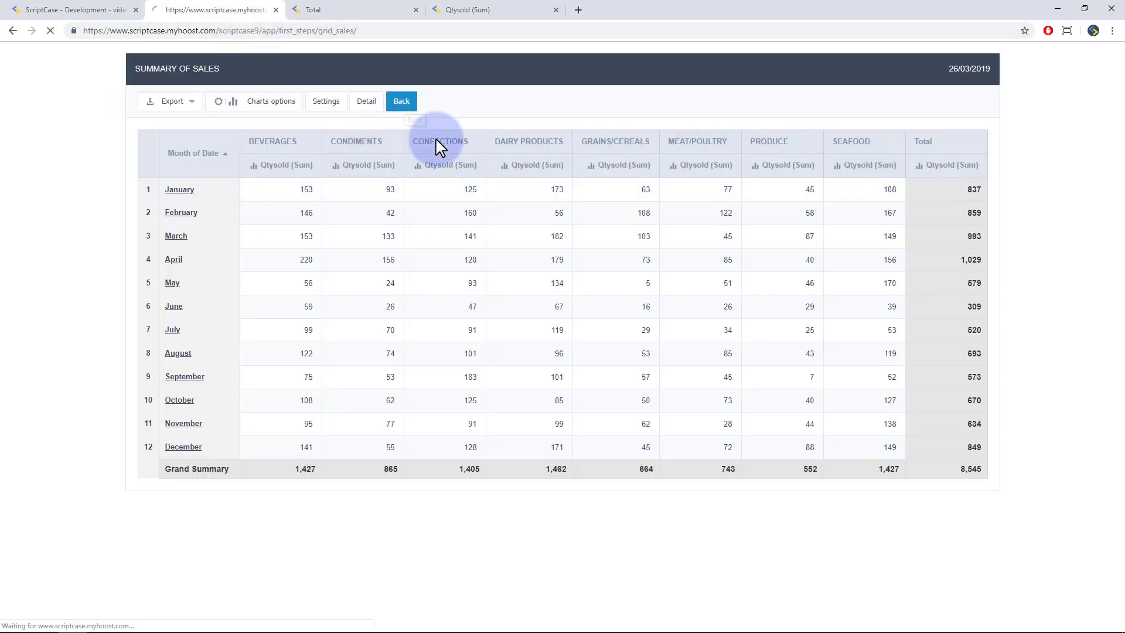
Step: Export the grouped sales report to PDF with the Id column excluded
{"action": "left_click", "coordinate": [573, 100]}
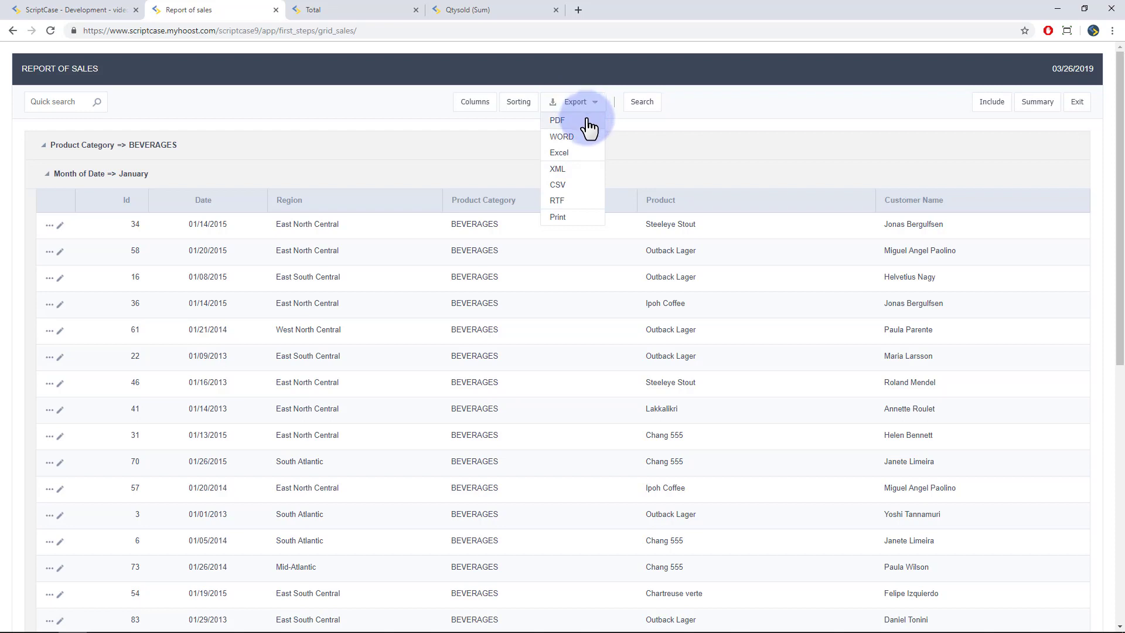
{"action": "left_click", "coordinate": [557, 121]}
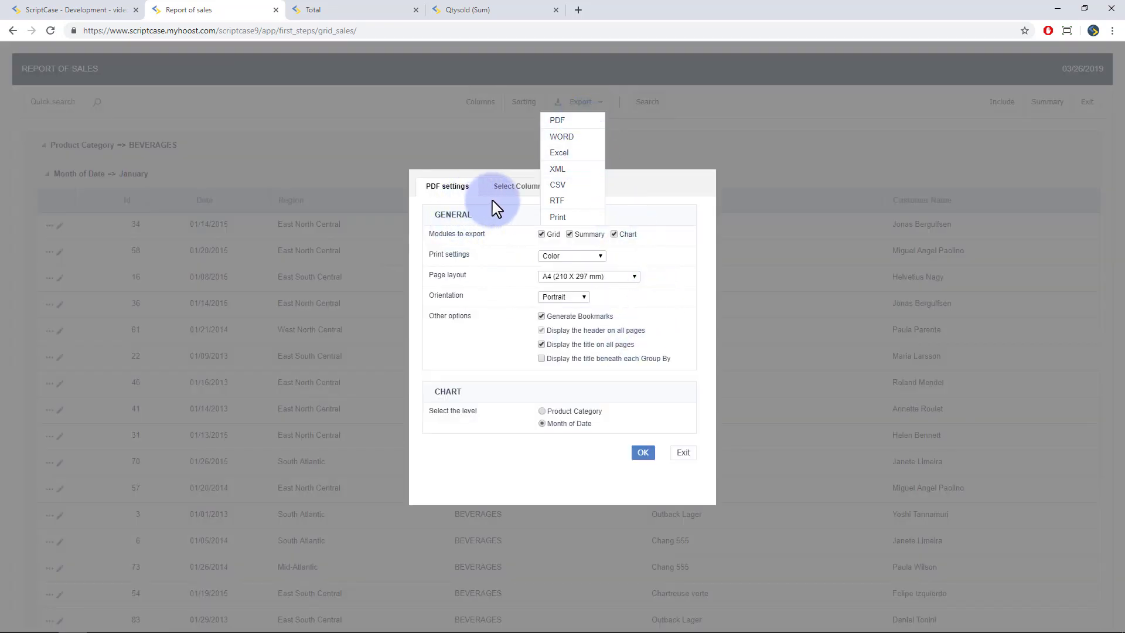
{"action": "left_click", "coordinate": [514, 187]}
{"action": "left_click_drag", "start_coordinate": [580, 214], "coordinate": [479, 229]}
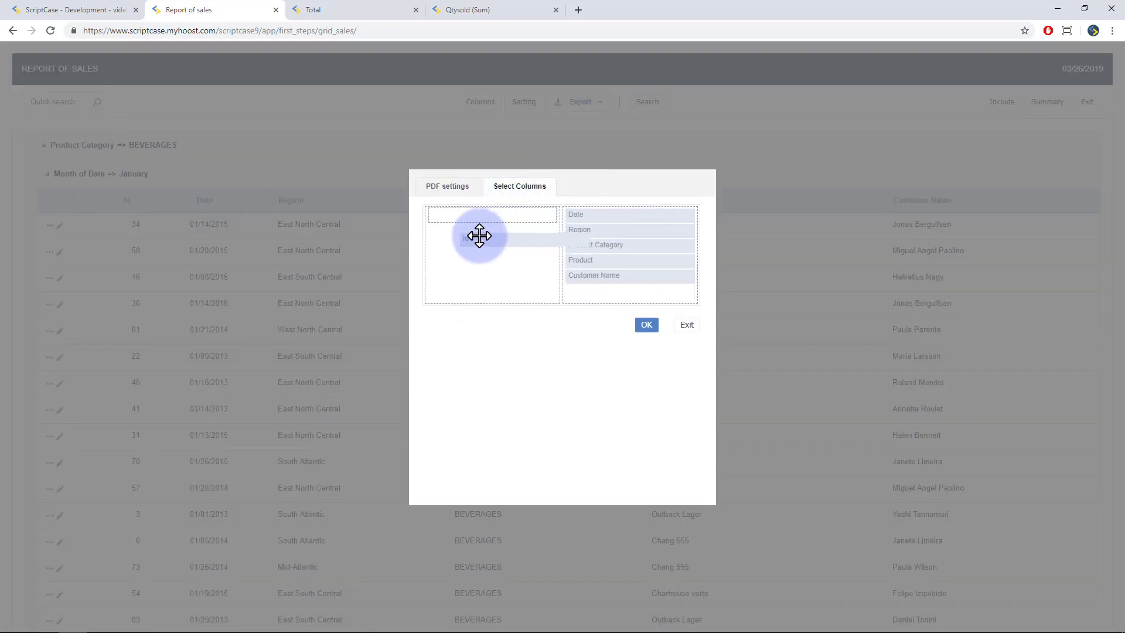
{"action": "left_click", "coordinate": [447, 187]}
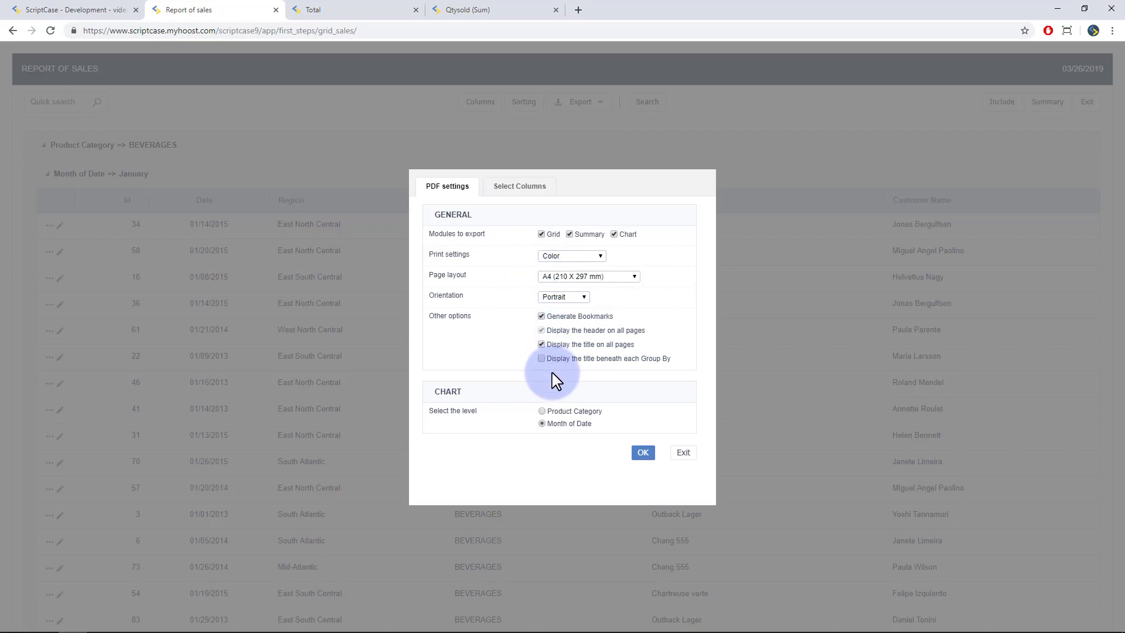
{"action": "left_click", "coordinate": [646, 455]}
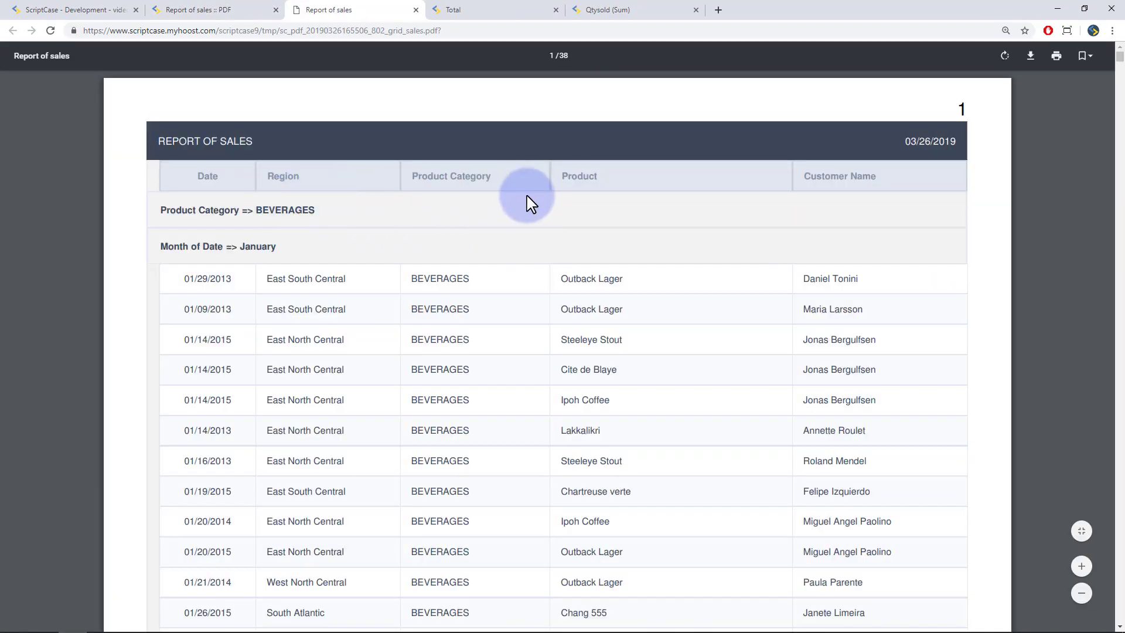
{"action": "scroll", "coordinate": [531, 202], "scroll_direction": "down", "scroll_amount": 5}
{"action": "scroll", "coordinate": [537, 206], "scroll_direction": "down", "scroll_amount": 3}
{"action": "scroll", "coordinate": [546, 220], "scroll_direction": "down", "scroll_amount": 3}
{"action": "scroll", "coordinate": [551, 221], "scroll_direction": "down", "scroll_amount": 2}
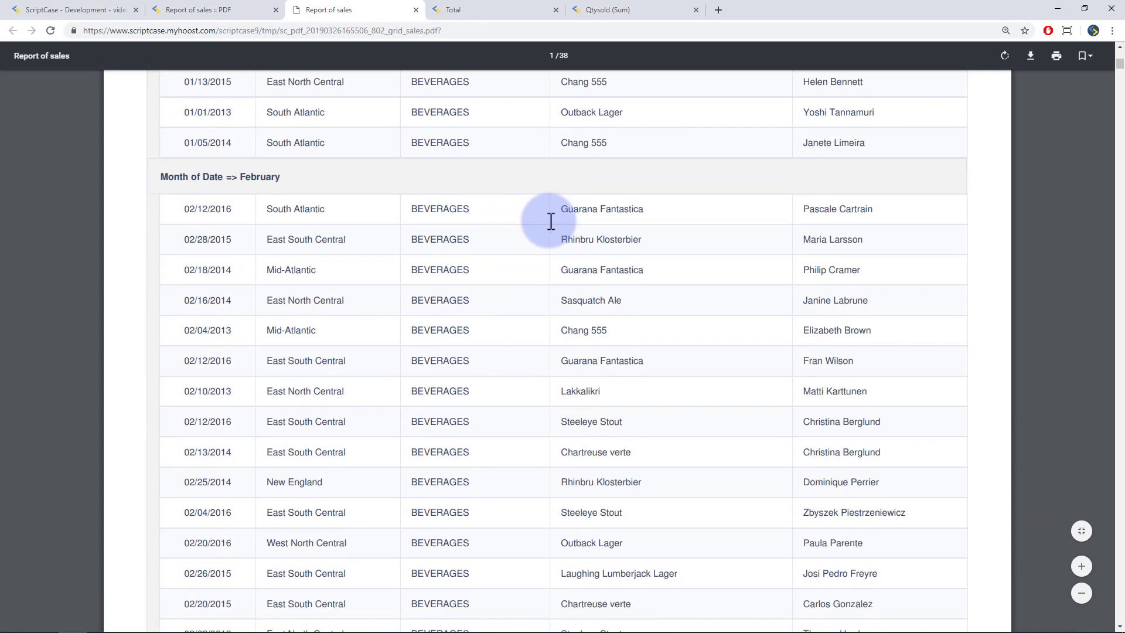
{"action": "scroll", "coordinate": [615, 246], "scroll_direction": "down", "scroll_amount": 5}
{"action": "scroll", "coordinate": [889, 269], "scroll_direction": "down", "scroll_amount": 1}
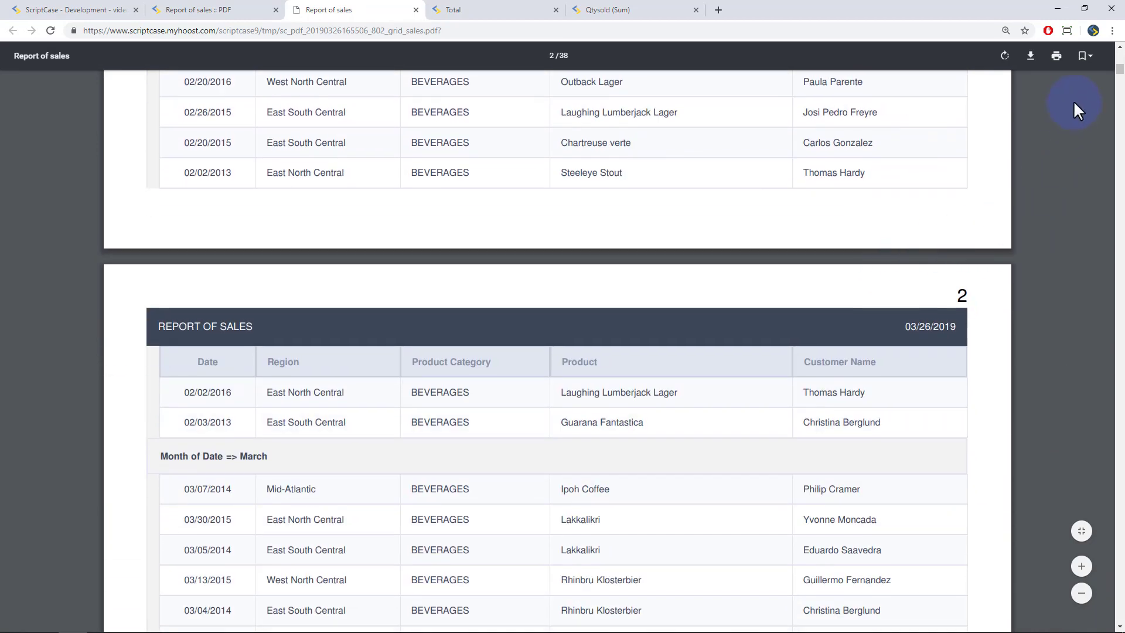
Step: Use the PDF bookmarks to visit Product Category, the BEVERAGES chart, and the Summary table
{"action": "left_click", "coordinate": [1084, 56]}
{"action": "left_click", "coordinate": [991, 107]}
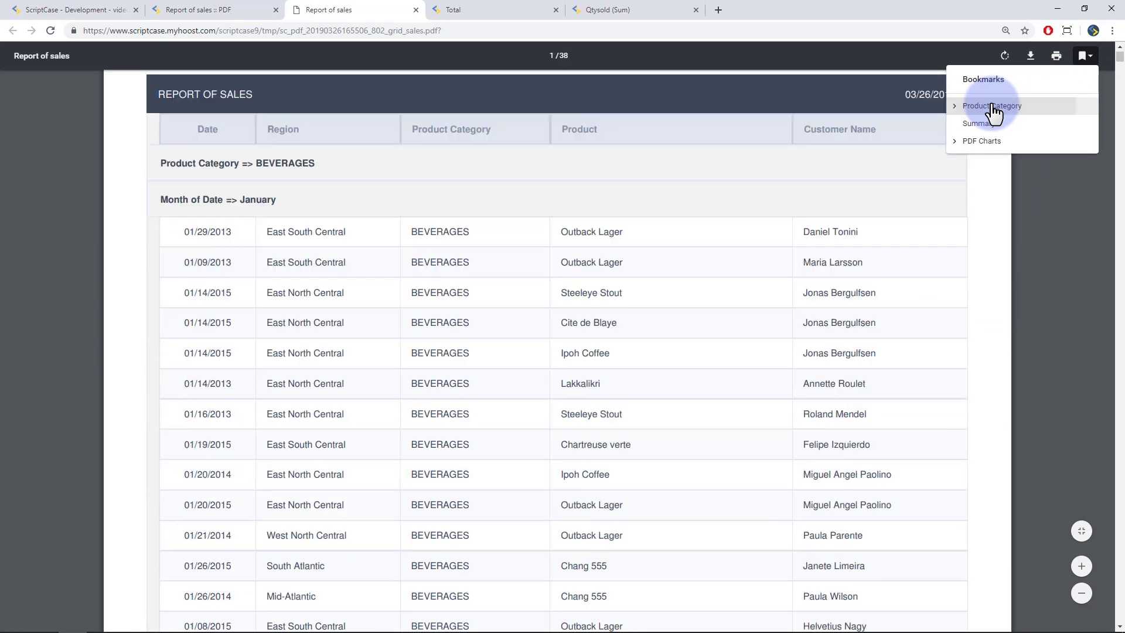
{"action": "left_click", "coordinate": [954, 141]}
{"action": "left_click", "coordinate": [1020, 176]}
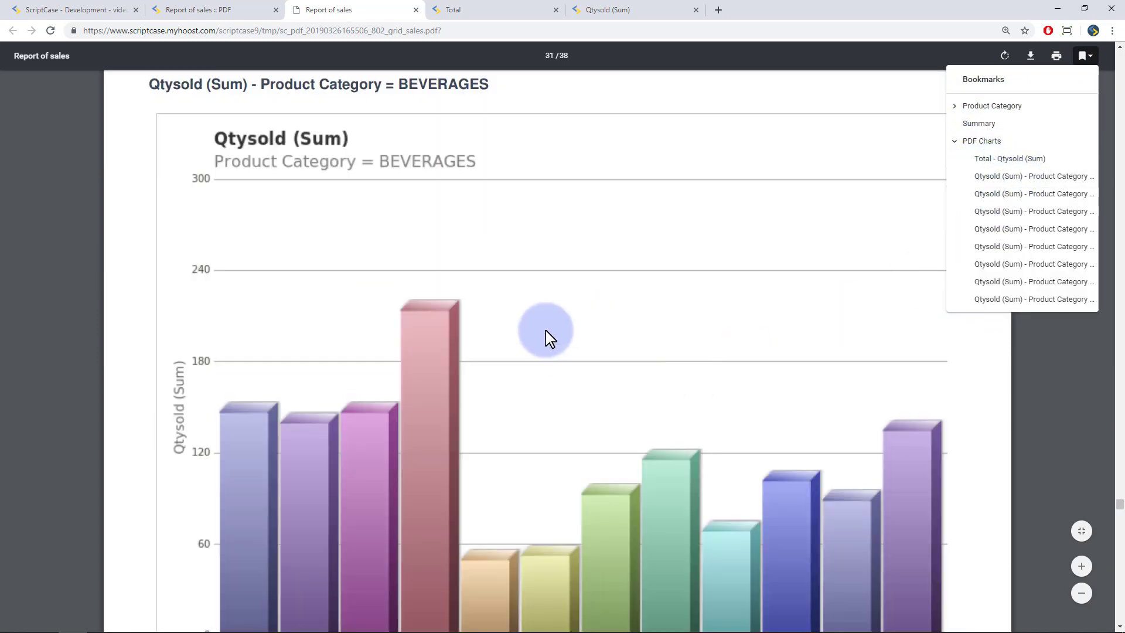
{"action": "scroll", "coordinate": [547, 335], "scroll_direction": "down", "scroll_amount": 3}
{"action": "scroll", "coordinate": [648, 307], "scroll_direction": "up", "scroll_amount": 2}
{"action": "left_click", "coordinate": [979, 123]}
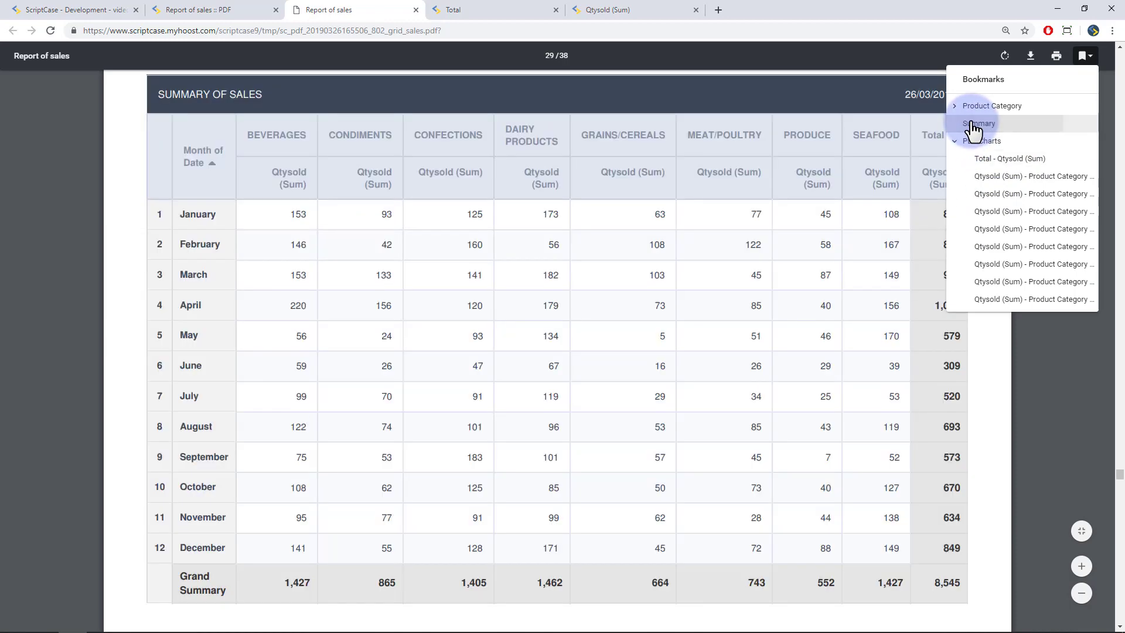
{"action": "scroll", "coordinate": [648, 352], "scroll_direction": "up", "scroll_amount": 1}
{"action": "scroll", "coordinate": [695, 343], "scroll_direction": "up", "scroll_amount": 2}
{"action": "scroll", "coordinate": [721, 369], "scroll_direction": "up", "scroll_amount": 1}
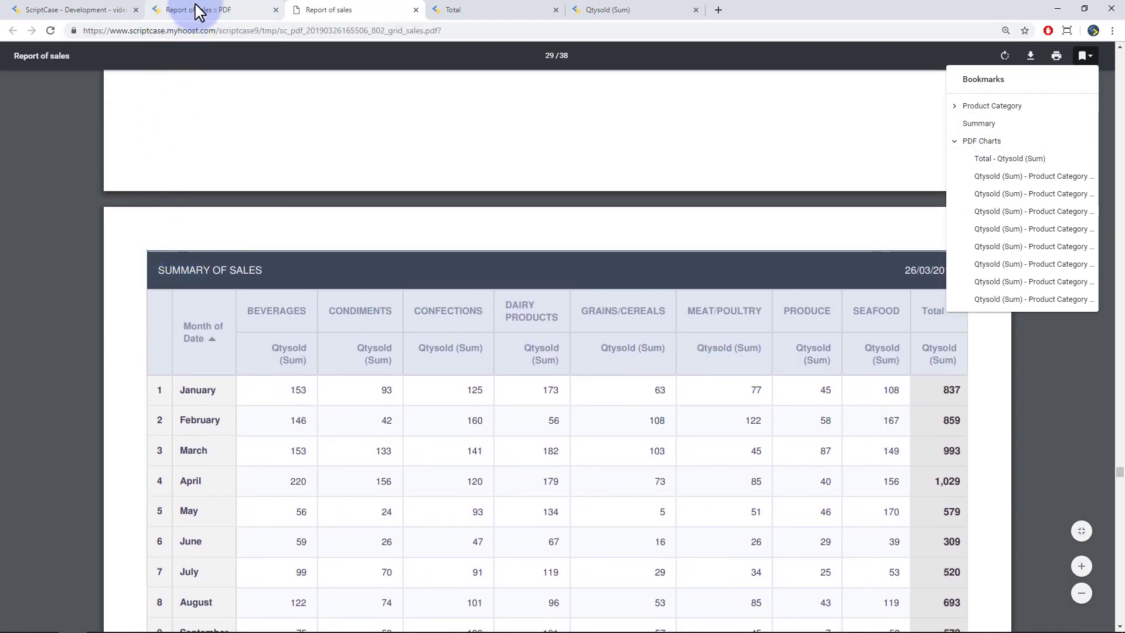
Step: Create the chart_sales chart application using the sales table as its data source
{"action": "left_click", "coordinate": [71, 10]}
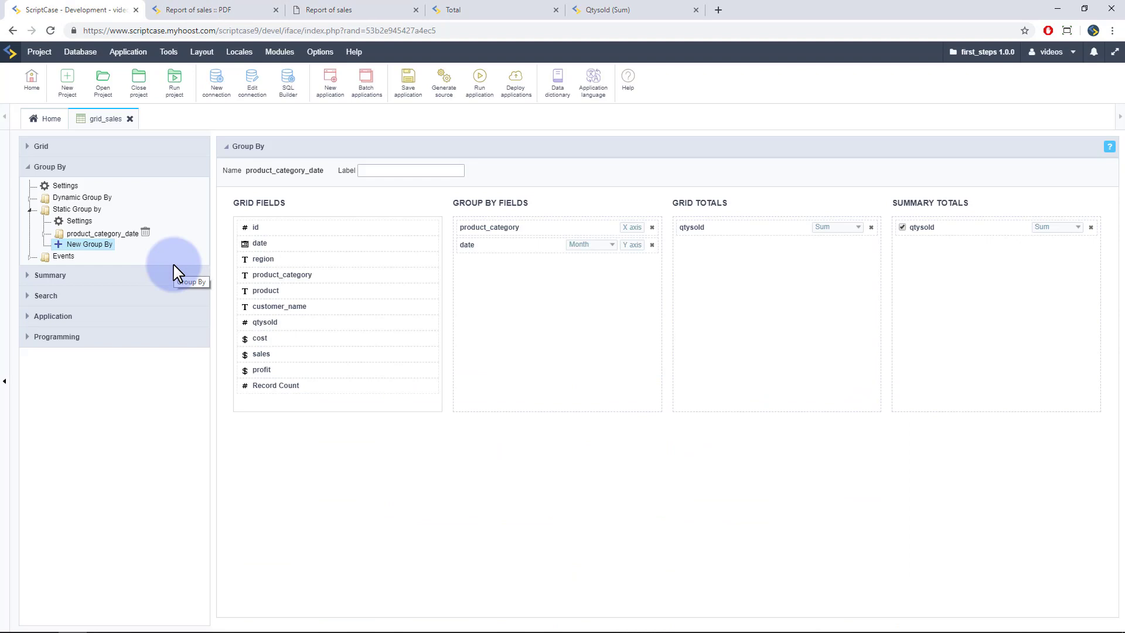
{"action": "left_click", "coordinate": [36, 166]}
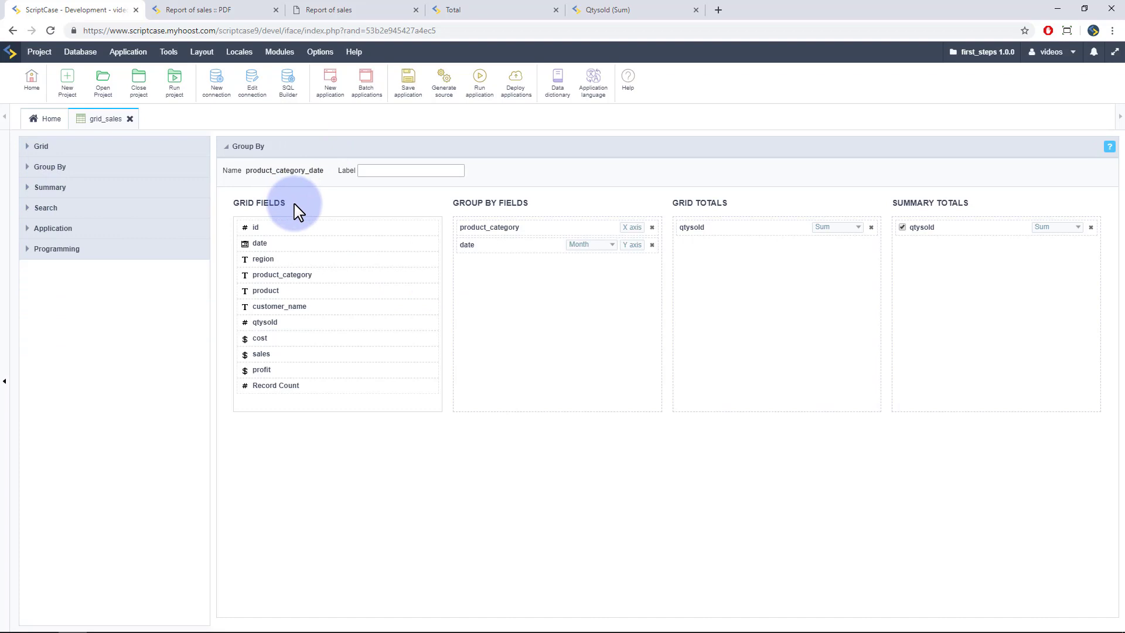
{"action": "left_click", "coordinate": [330, 83]}
{"action": "left_click", "coordinate": [414, 211]}
{"action": "left_click", "coordinate": [351, 248]}
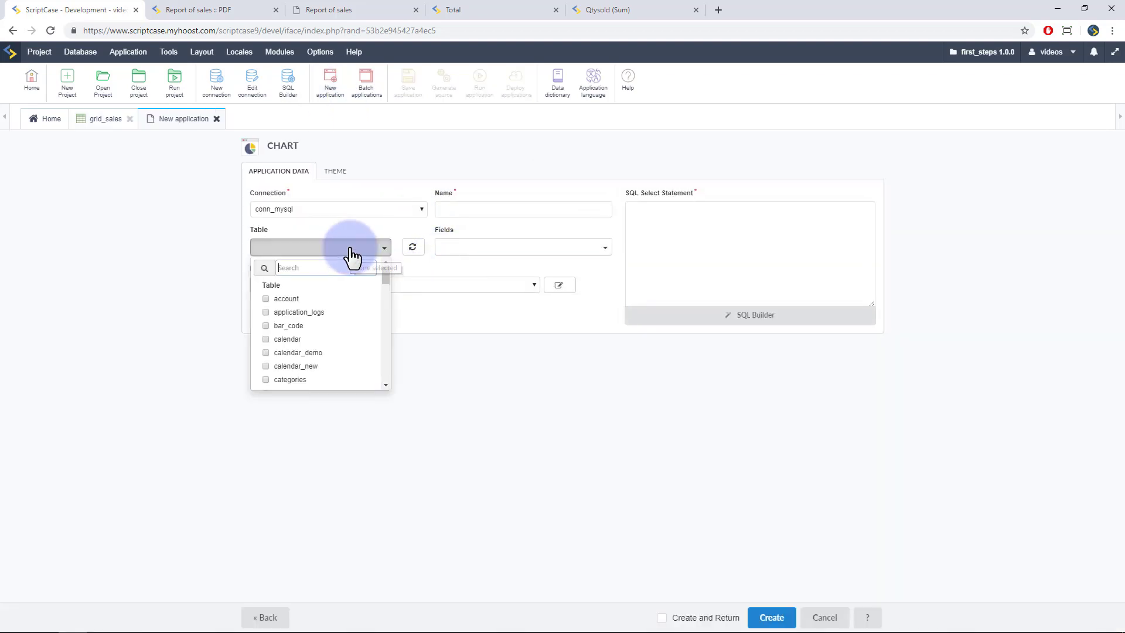
{"action": "type", "text": "sa"}
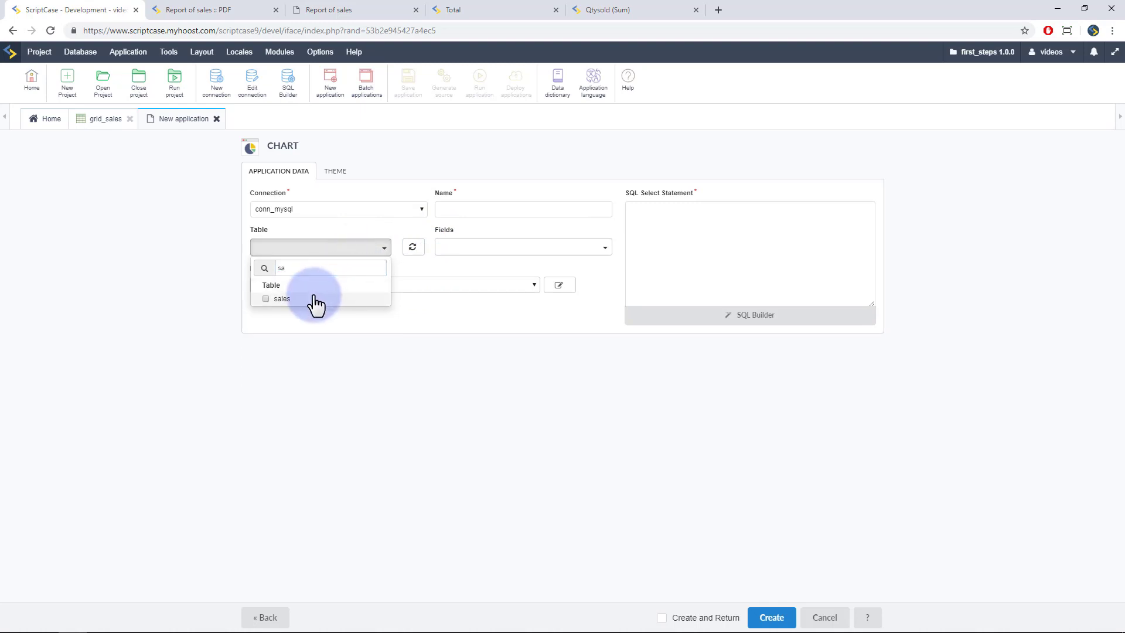
{"action": "left_click", "coordinate": [313, 304]}
{"action": "left_click", "coordinate": [806, 428]}
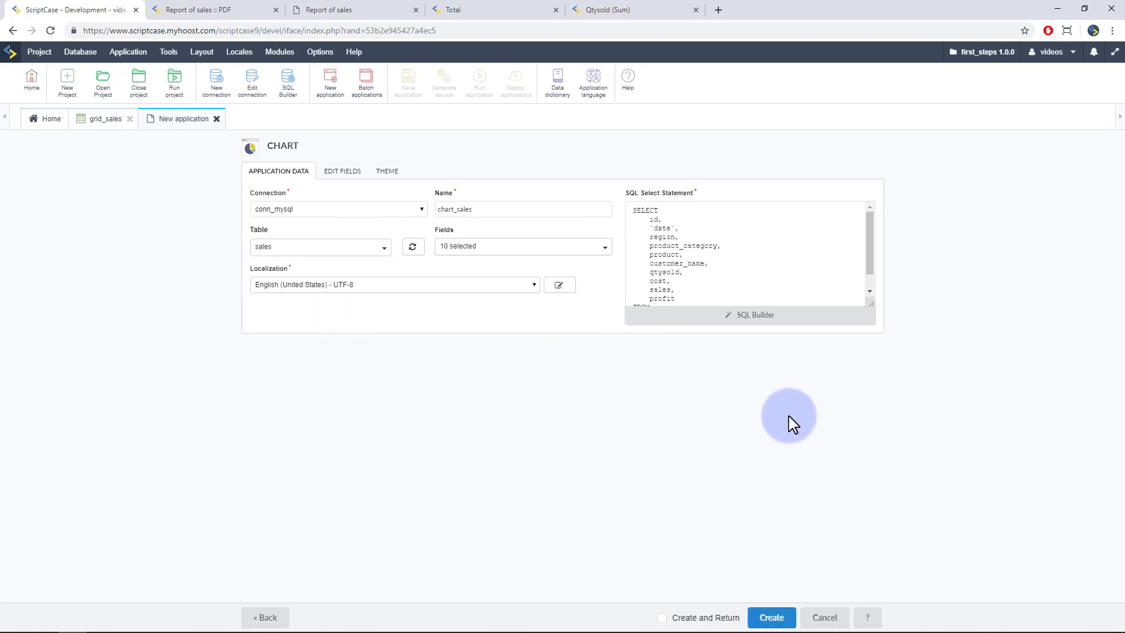
{"action": "left_click", "coordinate": [772, 617]}
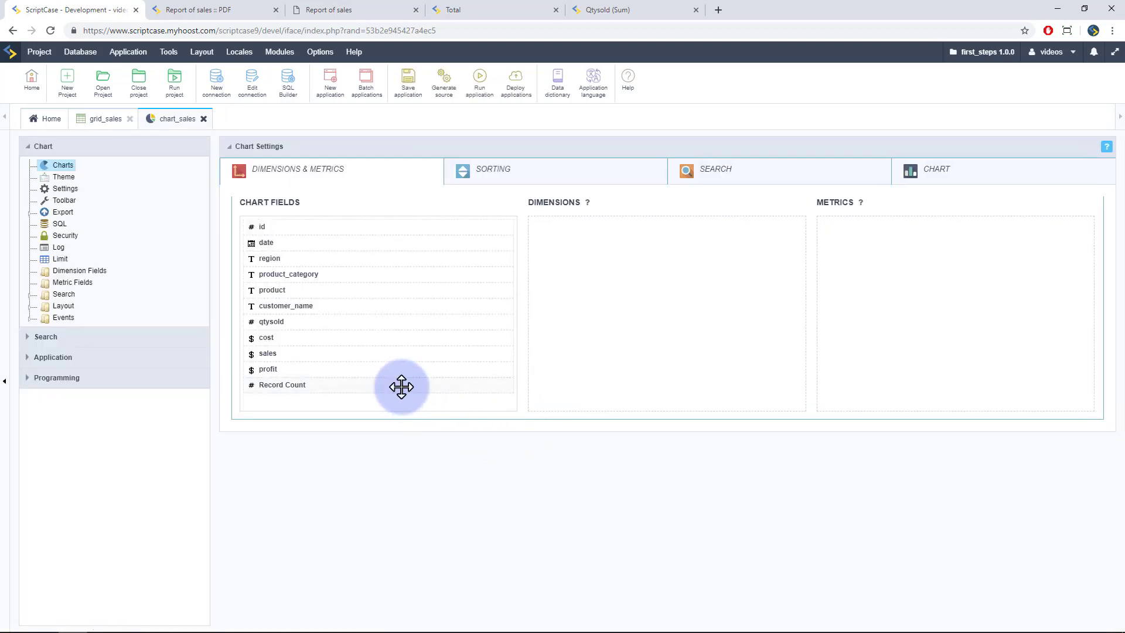
Step: Use product_category and date grouped by Month as dimensions, with summed qtysold as the metric
{"action": "mouse_move", "coordinate": [304, 275]}
{"action": "left_mouse_down"}
{"action": "mouse_move", "coordinate": [526, 267]}
{"action": "mouse_move", "coordinate": [586, 236]}
{"action": "left_mouse_up"}
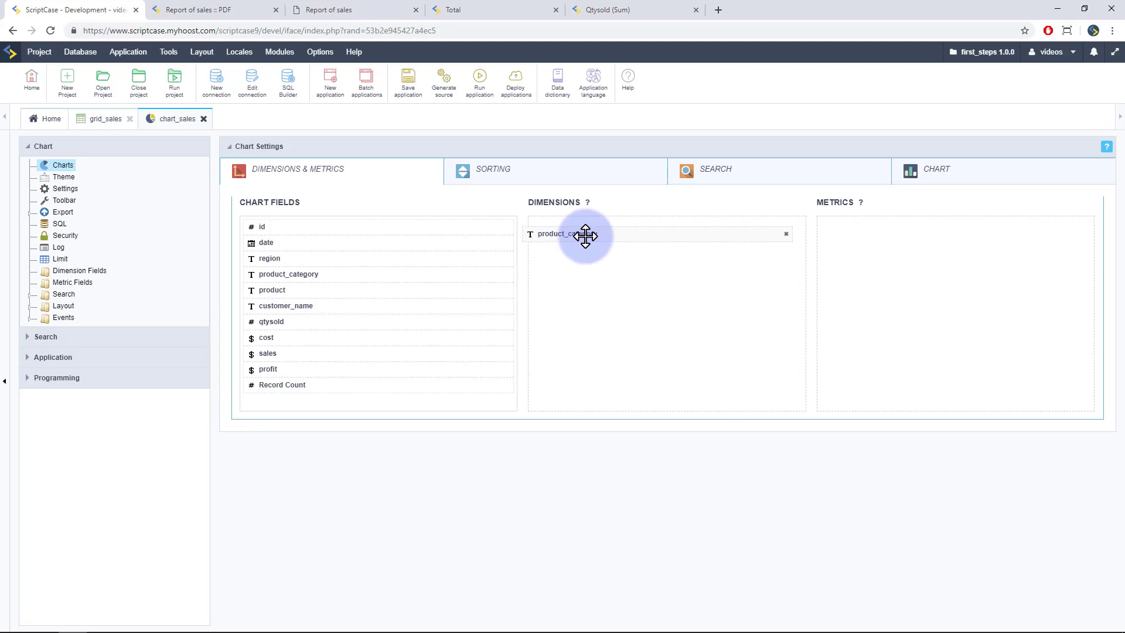
{"action": "left_click_drag", "start_coordinate": [334, 242], "coordinate": [703, 247]}
{"action": "left_click", "coordinate": [757, 247]}
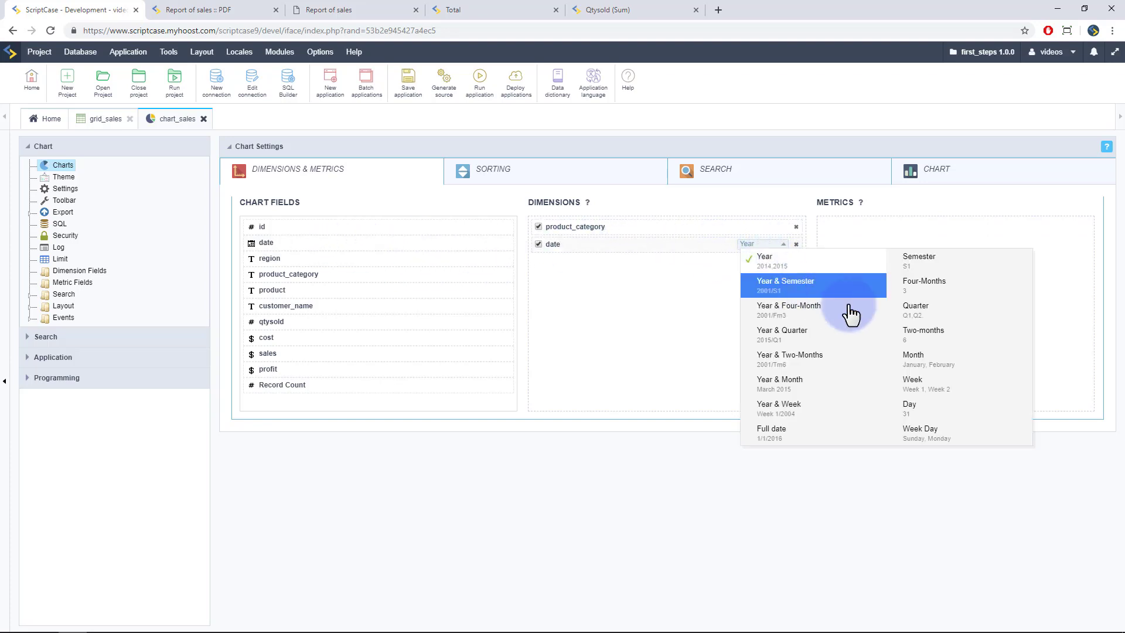
{"action": "left_click", "coordinate": [915, 355]}
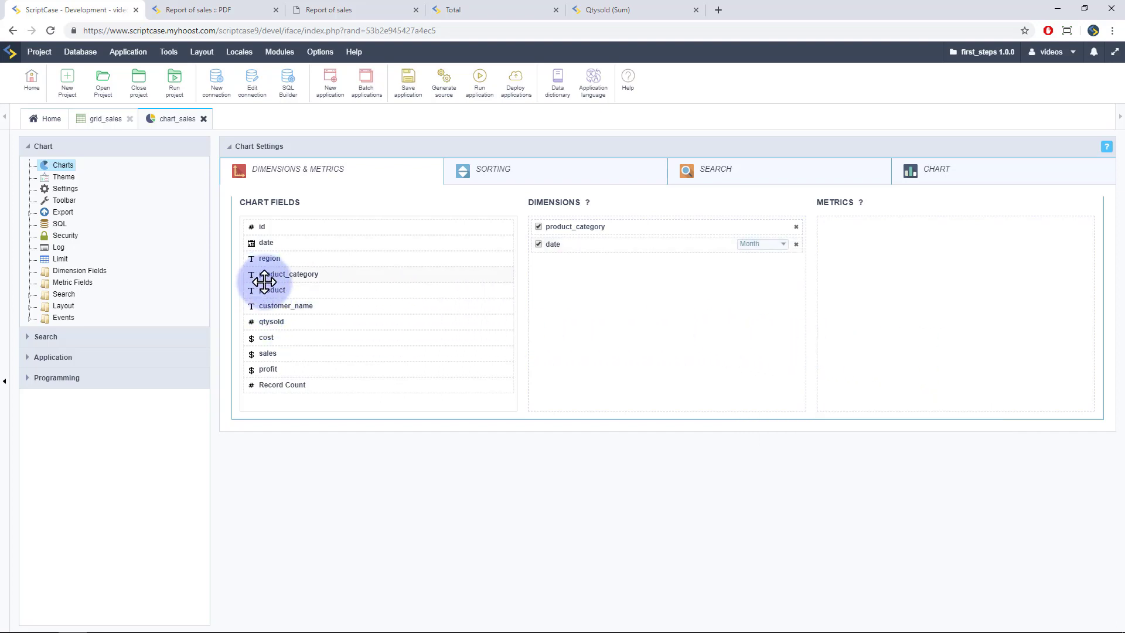
{"action": "left_click_drag", "start_coordinate": [275, 321], "coordinate": [819, 256]}
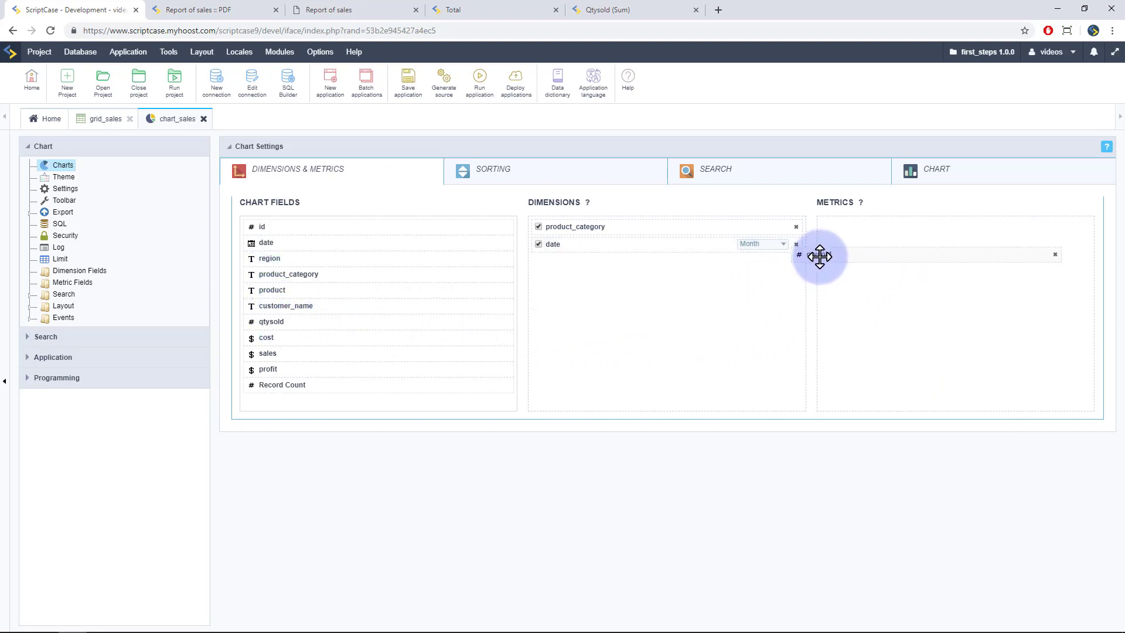
Step: Run the chart, drill into DAIRY PRODUCTS, return to categories, and switch to pie view
{"action": "left_click", "coordinate": [479, 84]}
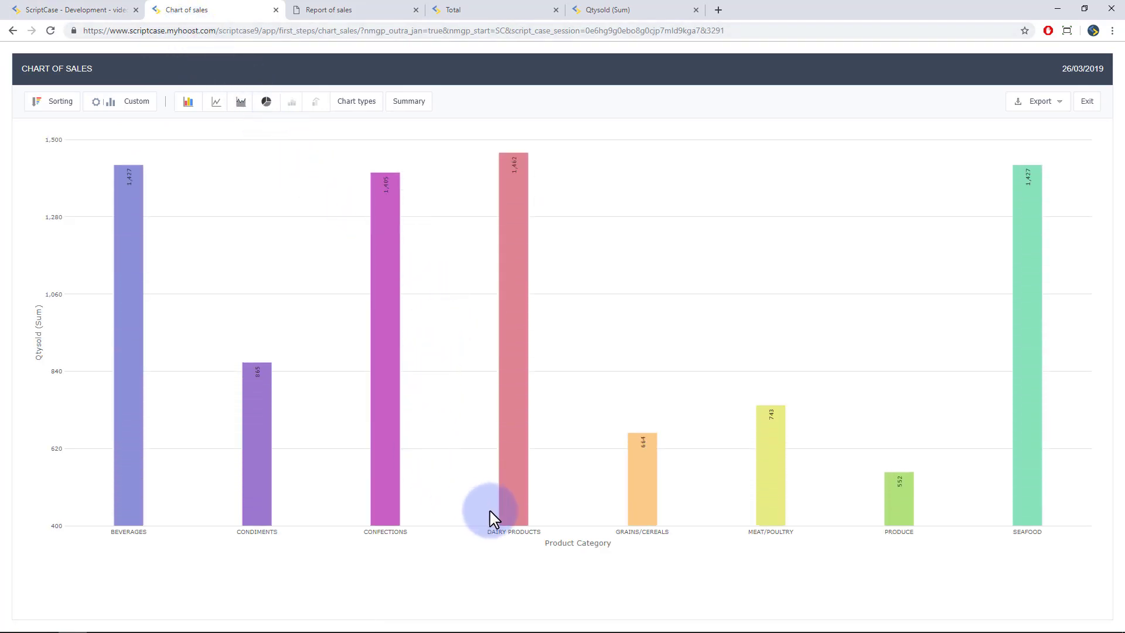
{"action": "left_click", "coordinate": [517, 503]}
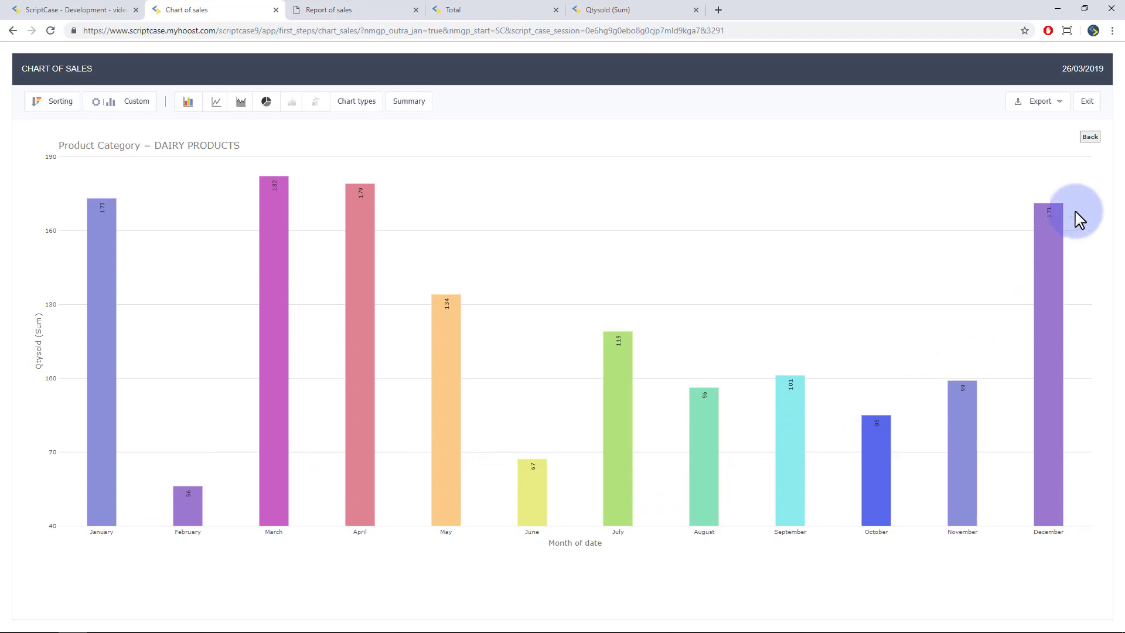
{"action": "left_click", "coordinate": [1090, 140]}
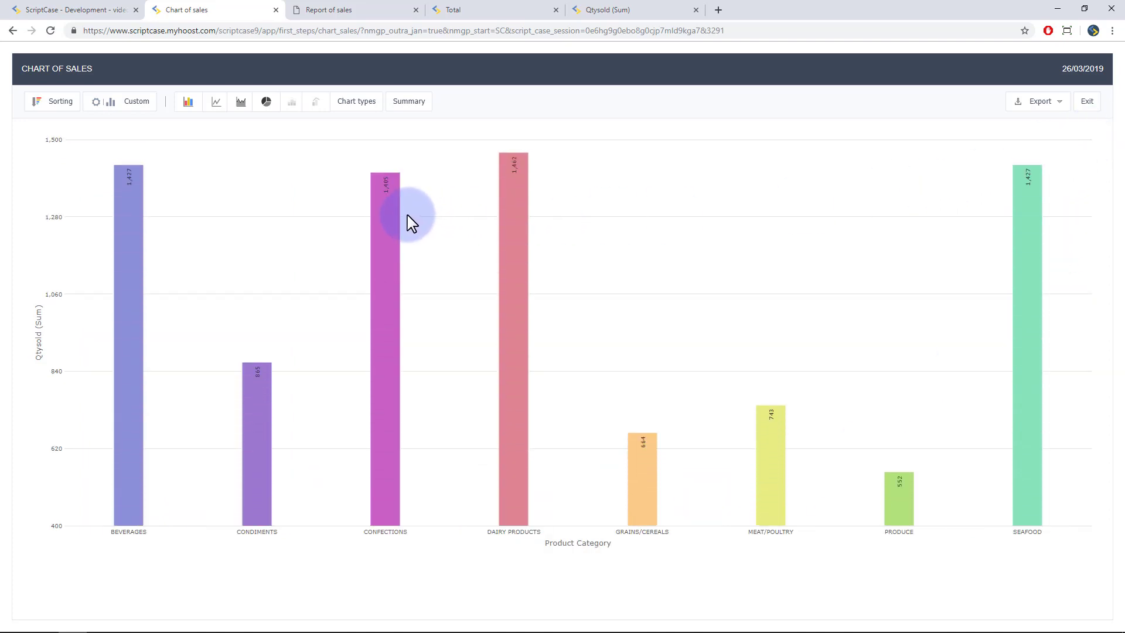
{"action": "left_click", "coordinate": [267, 101]}
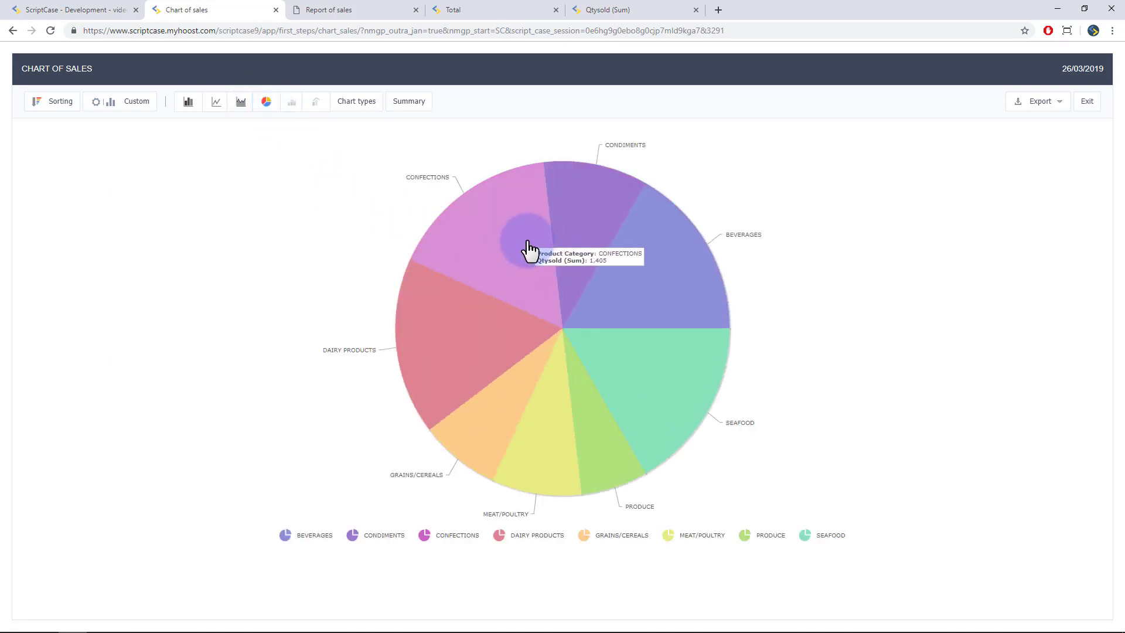
Step: Drill into CONFECTIONS, pull out the March and April slices, and remove the month dimension
{"action": "left_click", "coordinate": [530, 249]}
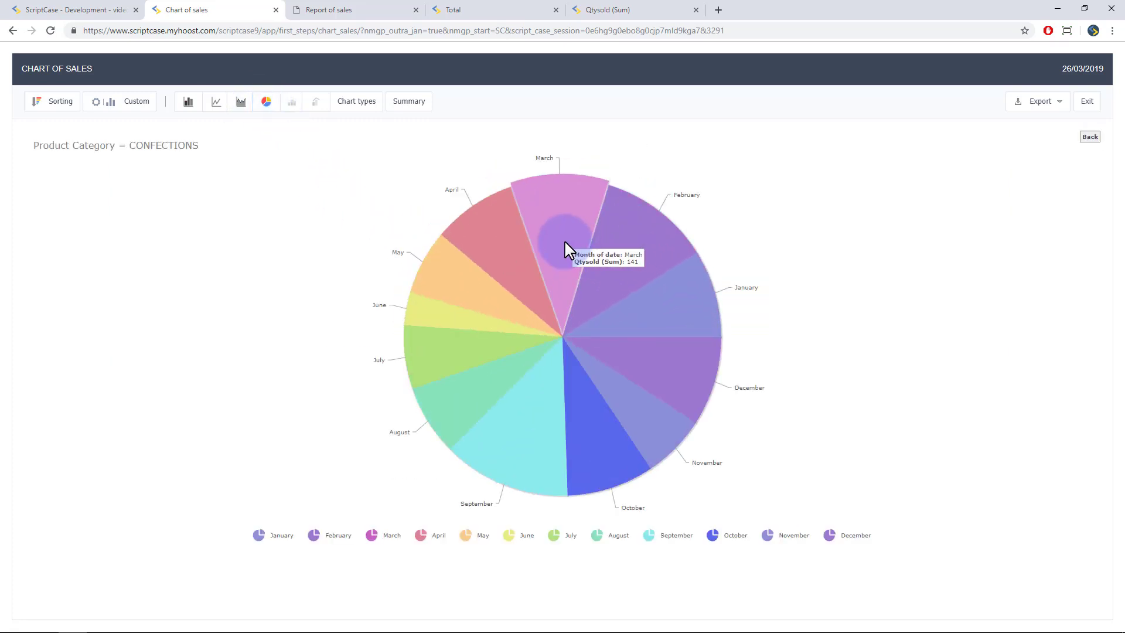
{"action": "left_click", "coordinate": [565, 239]}
{"action": "left_click", "coordinate": [514, 255]}
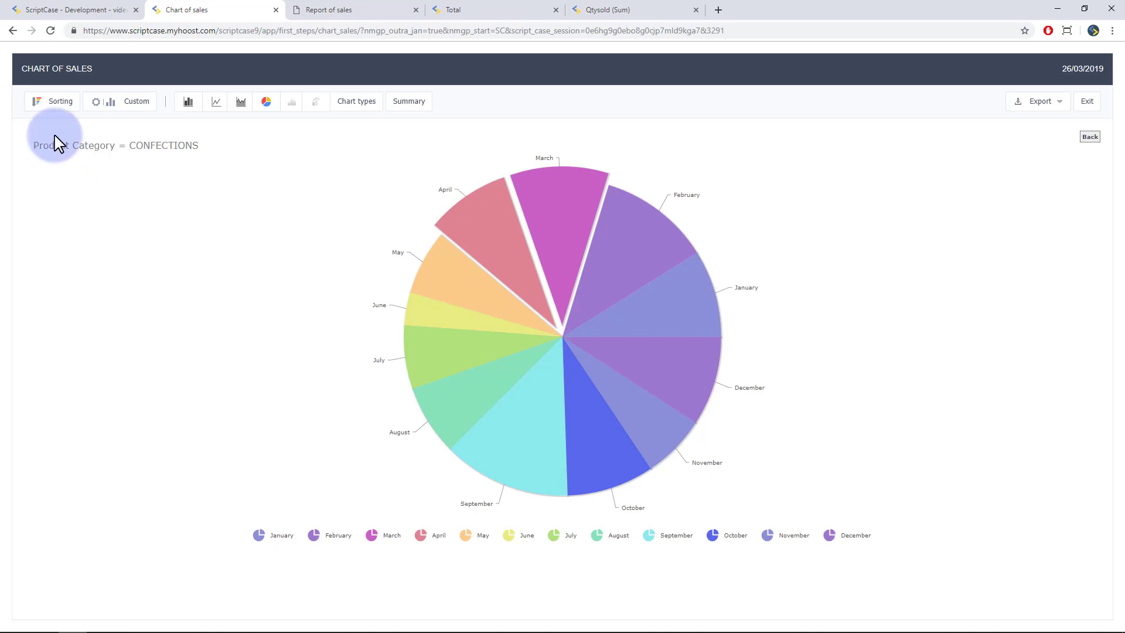
{"action": "left_click", "coordinate": [103, 106]}
{"action": "left_click_drag", "start_coordinate": [208, 179], "coordinate": [140, 160]}
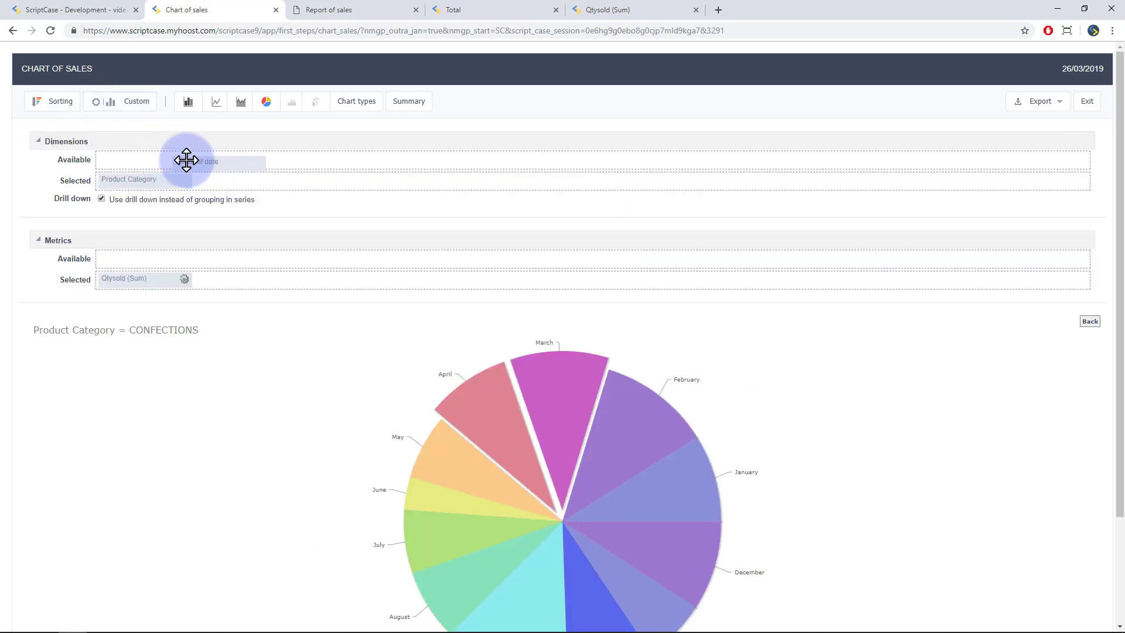
{"action": "left_click", "coordinate": [13, 30]}
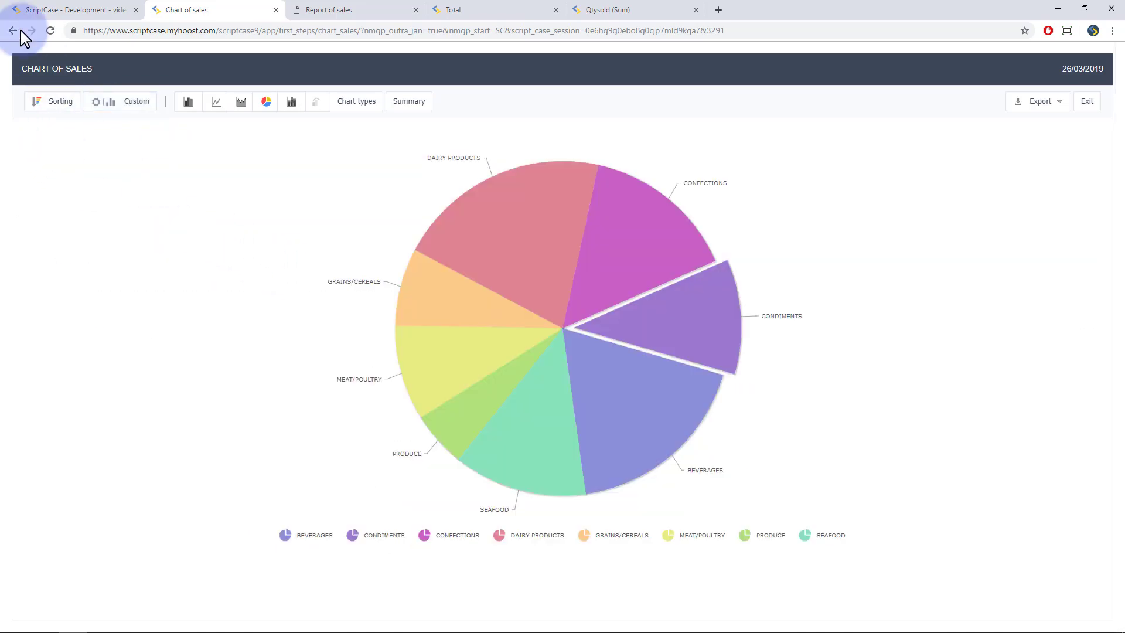
Step: Create a Menu application with form_sales and grid_sales imported as items, then select grid_sales' label
{"action": "left_click", "coordinate": [62, 10]}
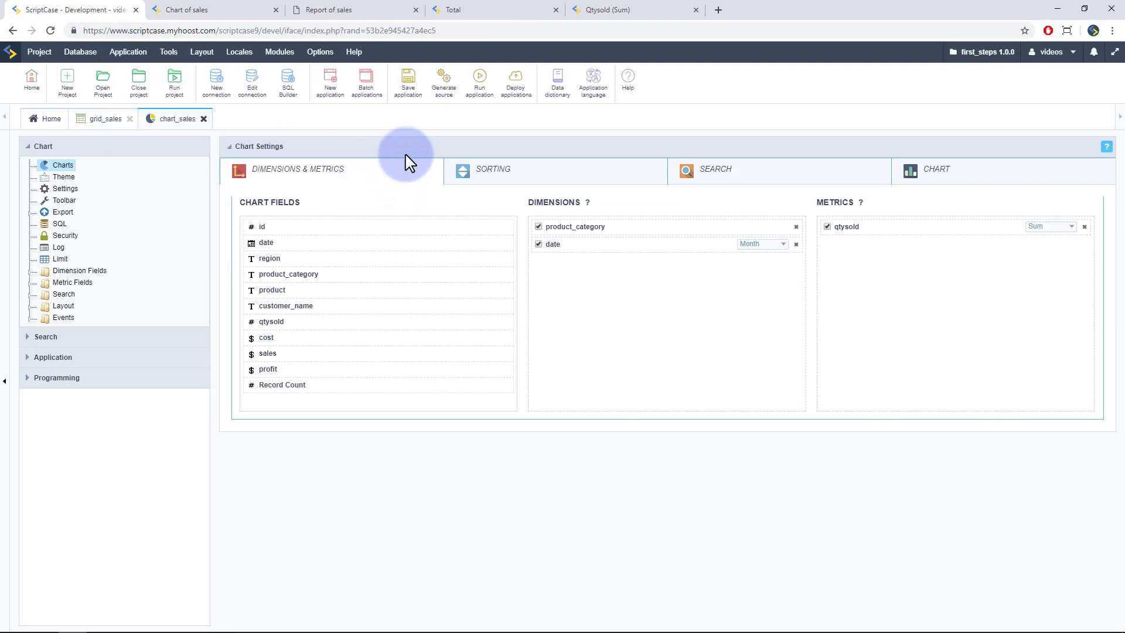
{"action": "left_click", "coordinate": [331, 84]}
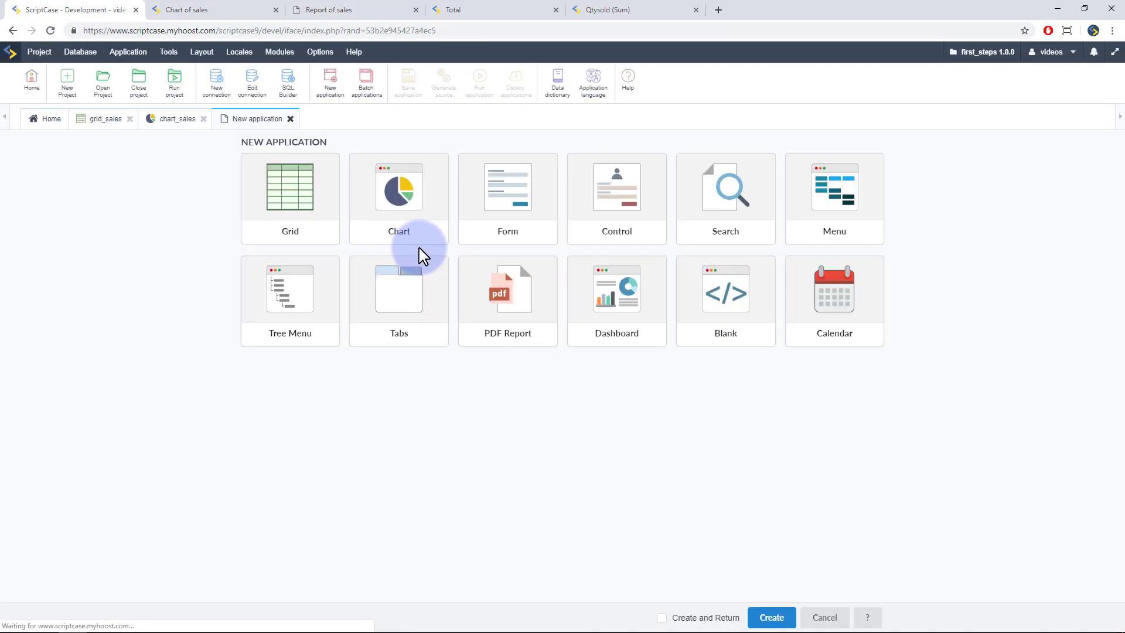
{"action": "left_click", "coordinate": [857, 215]}
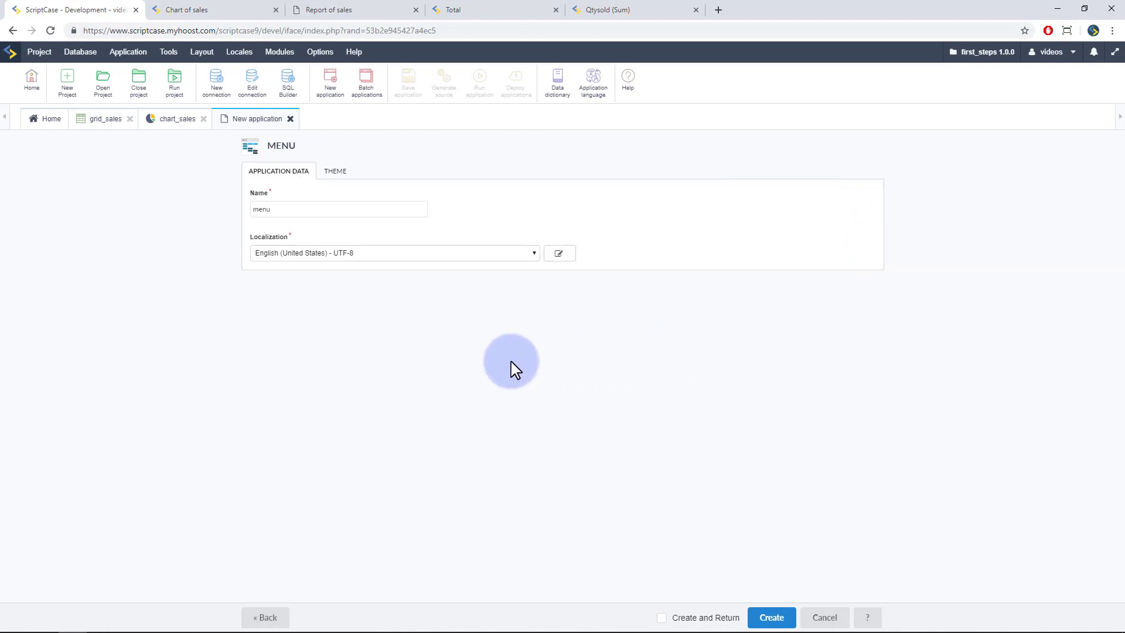
{"action": "left_click", "coordinate": [772, 617]}
{"action": "left_click", "coordinate": [431, 176]}
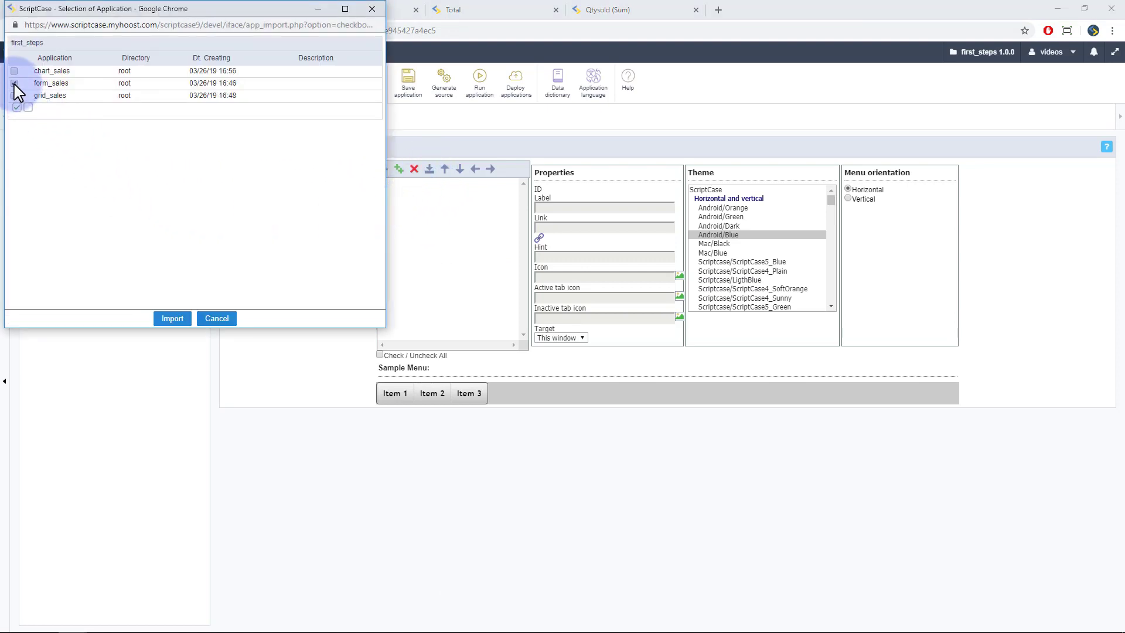
{"action": "left_click", "coordinate": [14, 96]}
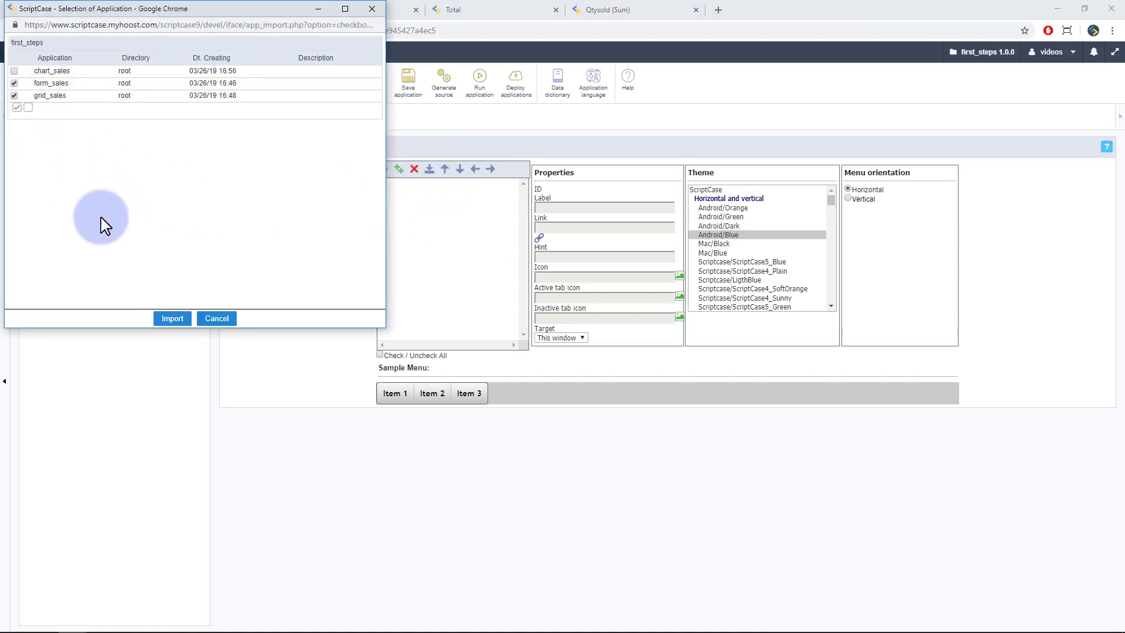
{"action": "left_click", "coordinate": [172, 318]}
{"action": "double_click", "coordinate": [580, 208]}
{"action": "type", "text": "Repo"}
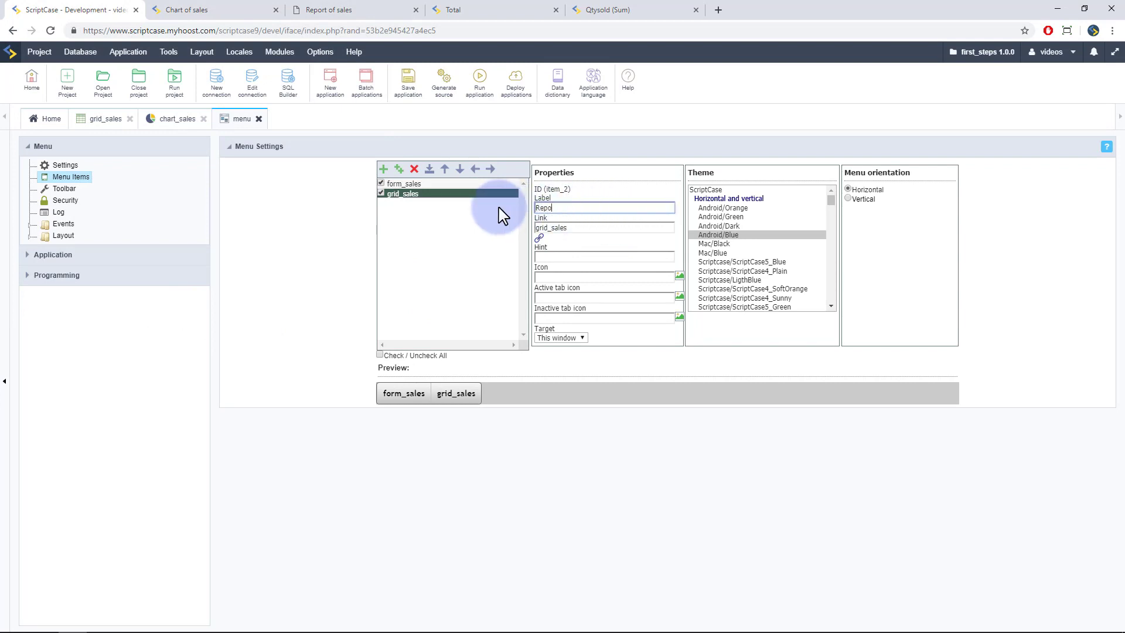
{"action": "type", "text": "rt"}
Step: Relabel the menu items Form and Report and apply the Gleam/DarkBlue theme
{"action": "left_click", "coordinate": [403, 183]}
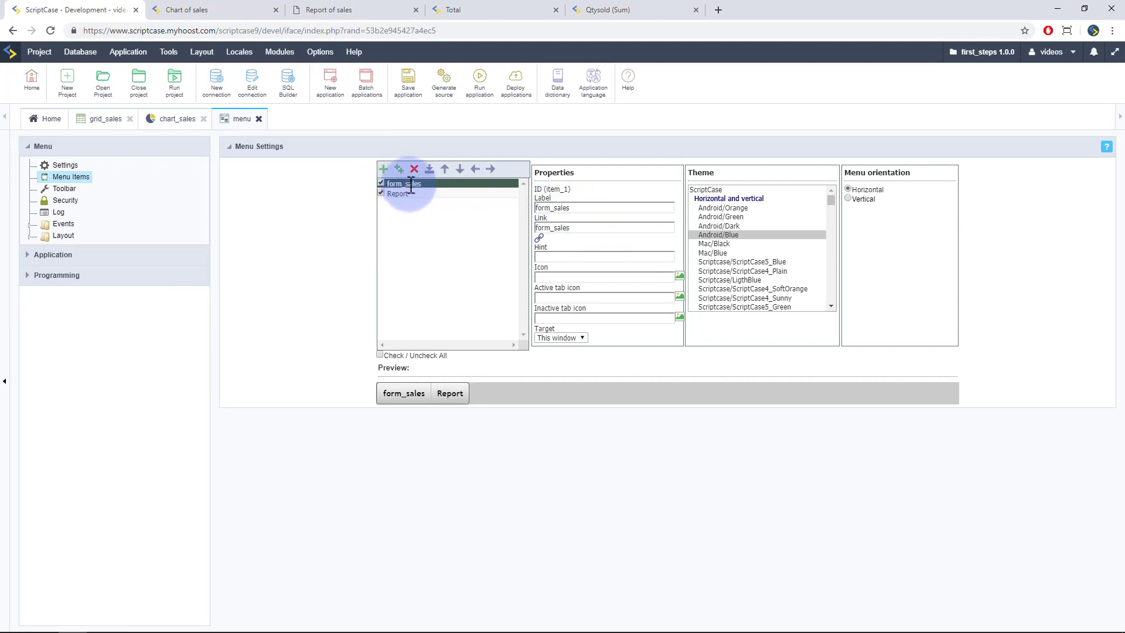
{"action": "double_click", "coordinate": [591, 209]}
{"action": "type", "text": "Form"}
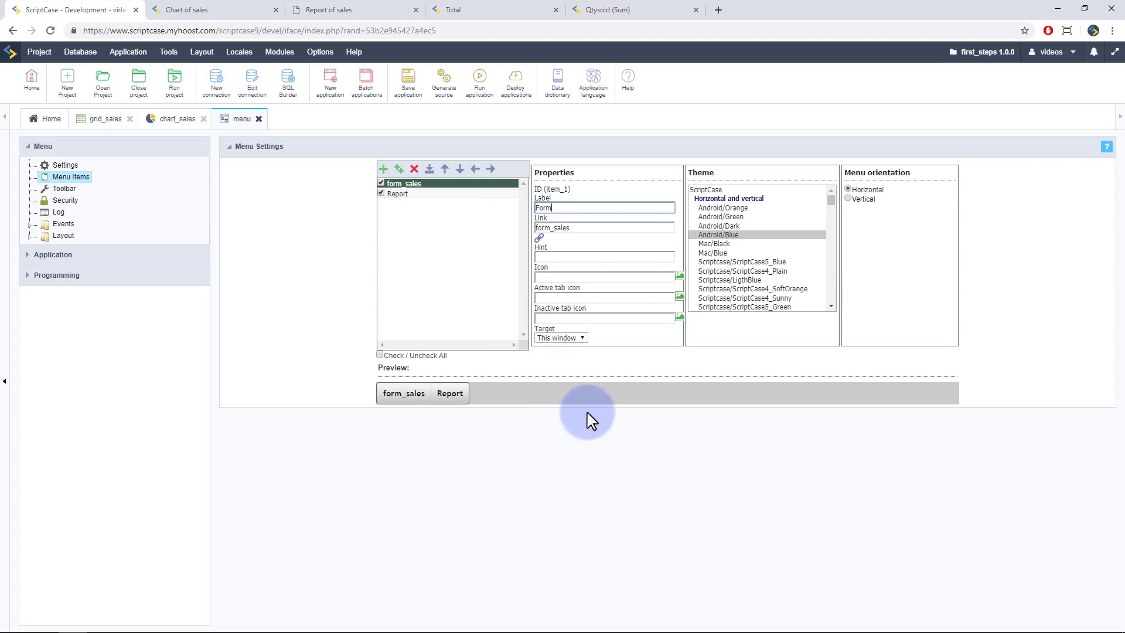
{"action": "scroll", "coordinate": [756, 264], "scroll_direction": "down", "scroll_amount": 5}
{"action": "scroll", "coordinate": [764, 281], "scroll_direction": "down", "scroll_amount": 3}
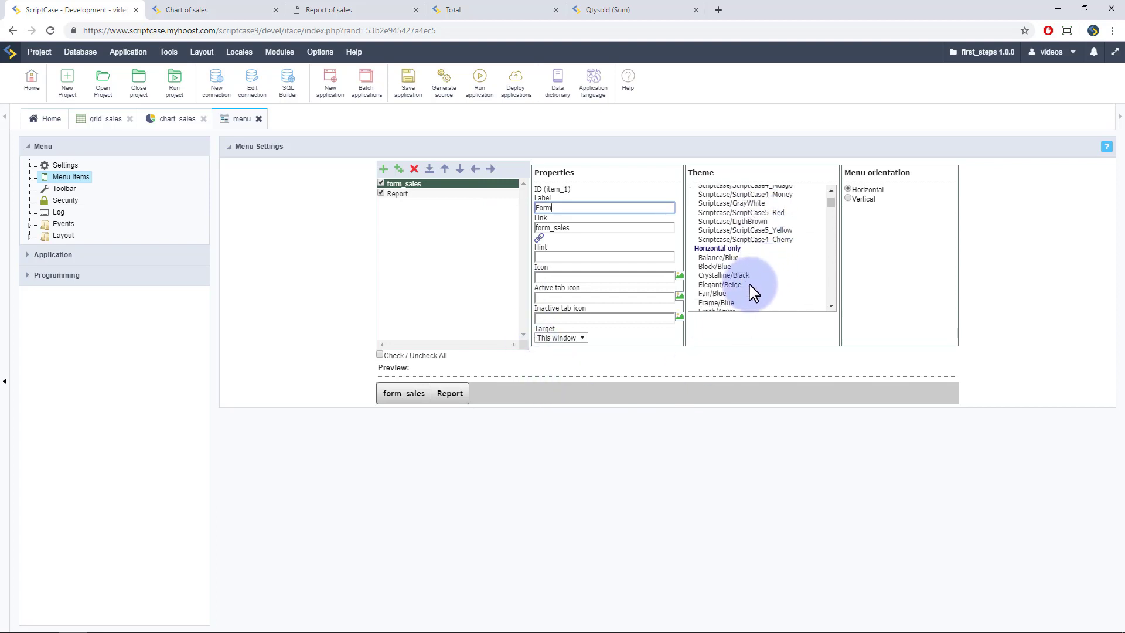
{"action": "scroll", "coordinate": [752, 291], "scroll_direction": "down", "scroll_amount": 3}
{"action": "left_click", "coordinate": [717, 271]}
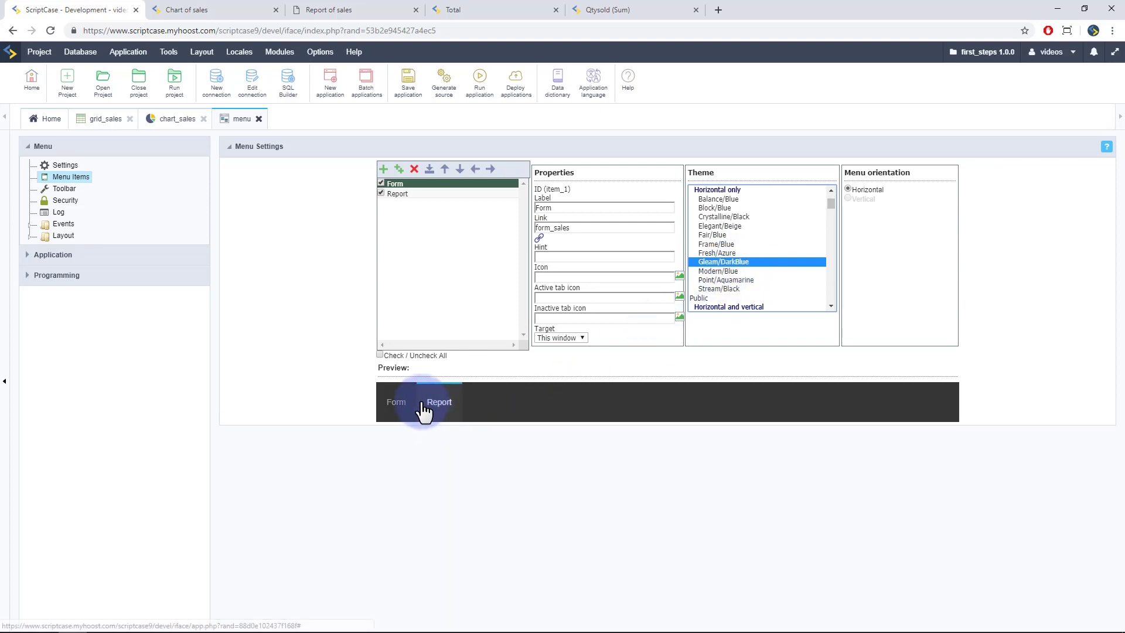
{"action": "left_click", "coordinate": [64, 165]}
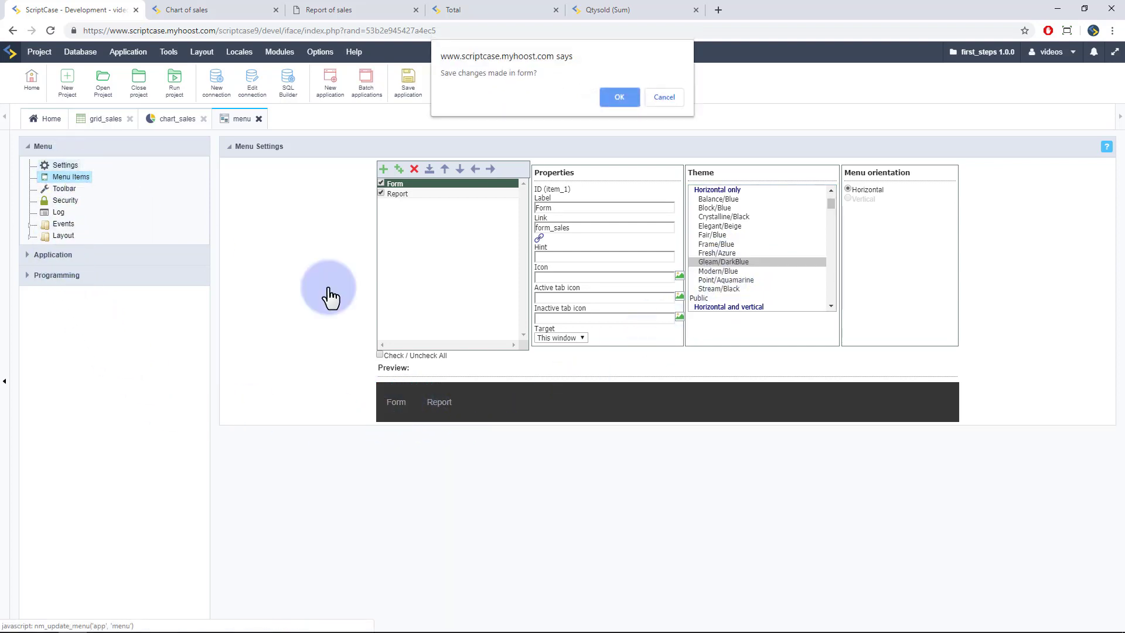
Step: Make chart_sales the menu's single default application and save the menu settings
{"action": "left_click", "coordinate": [620, 97]}
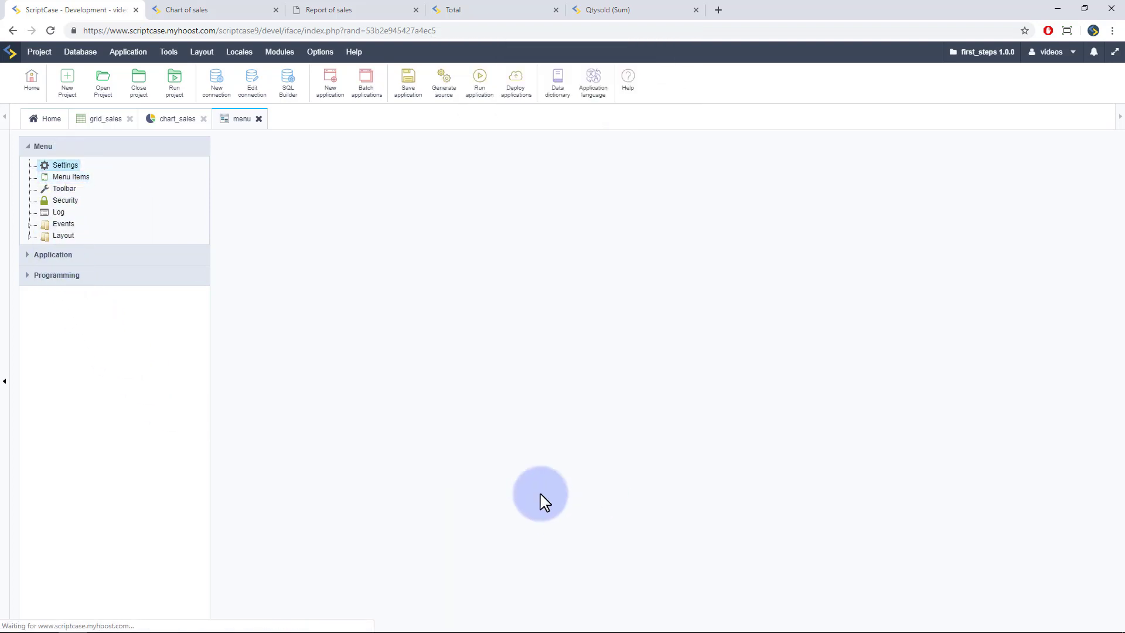
{"action": "scroll", "coordinate": [506, 362], "scroll_direction": "down", "scroll_amount": 2}
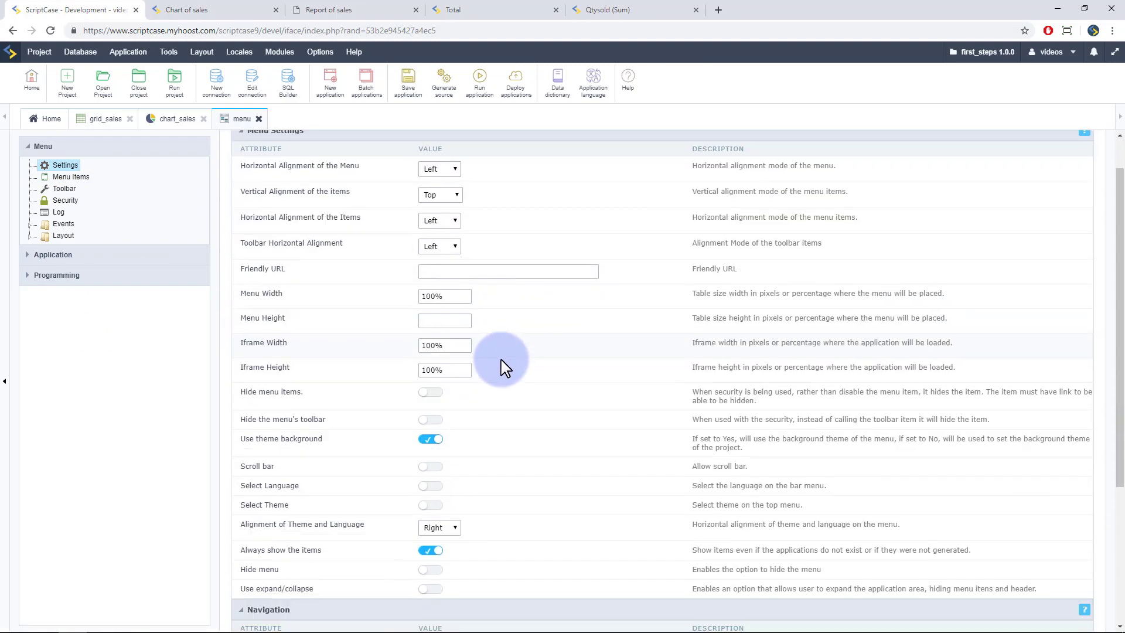
{"action": "scroll", "coordinate": [492, 422], "scroll_direction": "down", "scroll_amount": 5}
{"action": "left_click", "coordinate": [461, 602]}
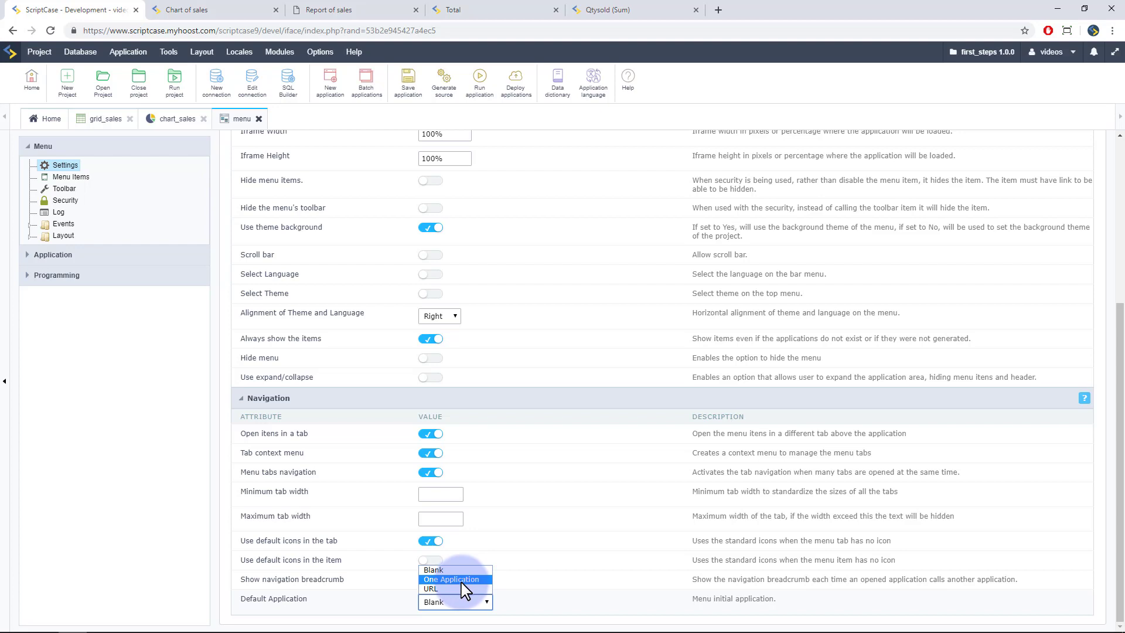
{"action": "left_click", "coordinate": [452, 580]}
{"action": "scroll", "coordinate": [171, 430], "scroll_direction": "down", "scroll_amount": 1}
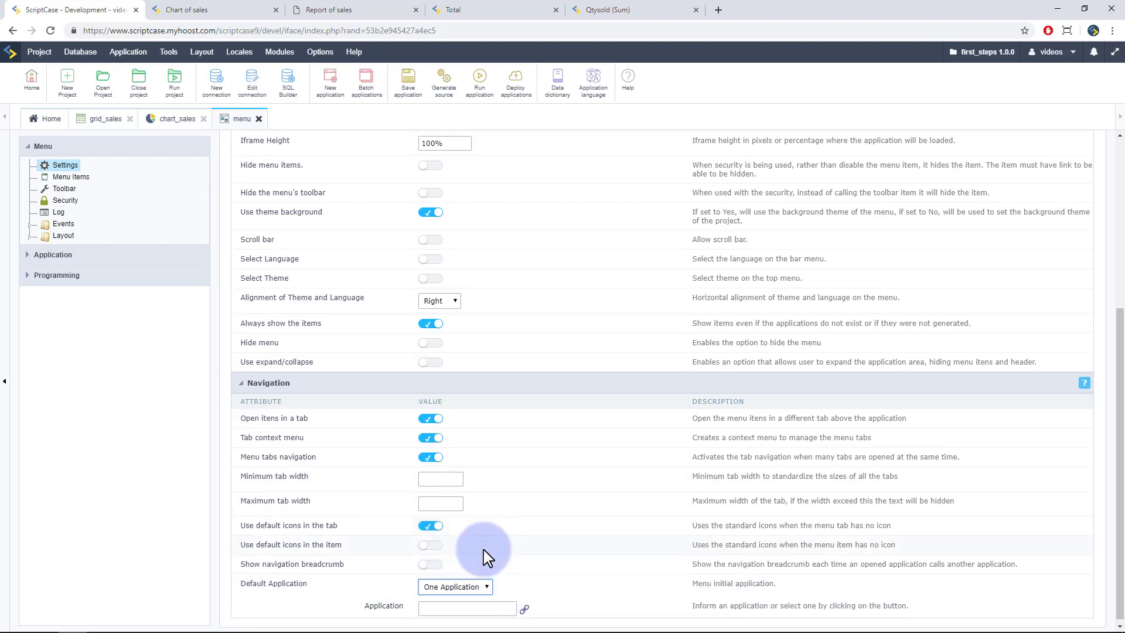
{"action": "left_click", "coordinate": [525, 606]}
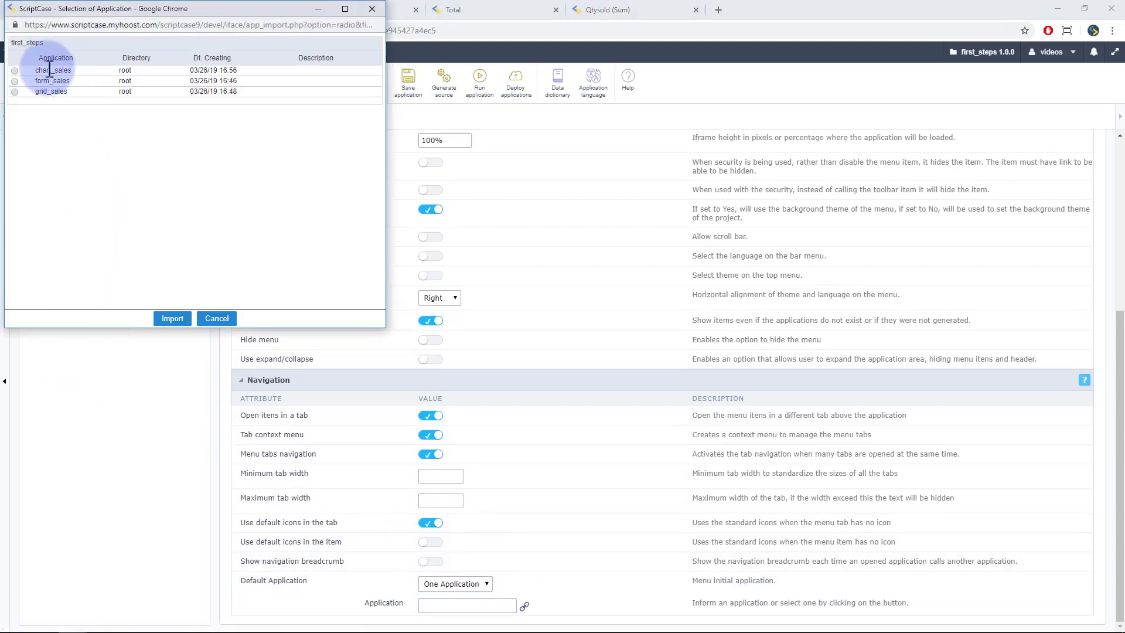
{"action": "left_click", "coordinate": [14, 71]}
{"action": "left_click", "coordinate": [172, 318]}
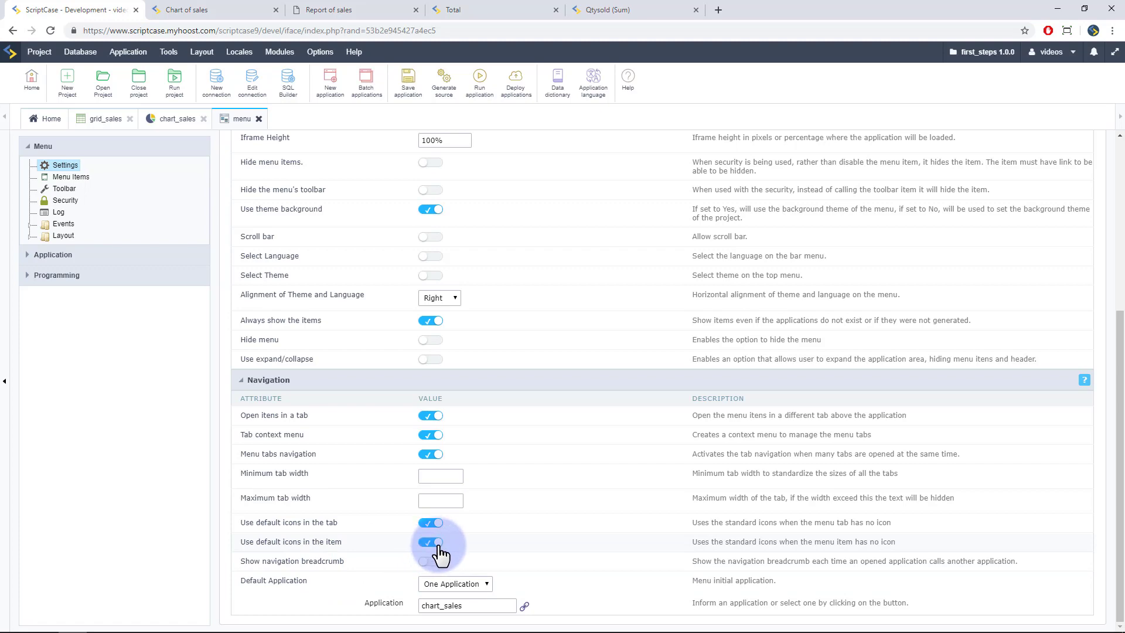
{"action": "left_click", "coordinate": [479, 83]}
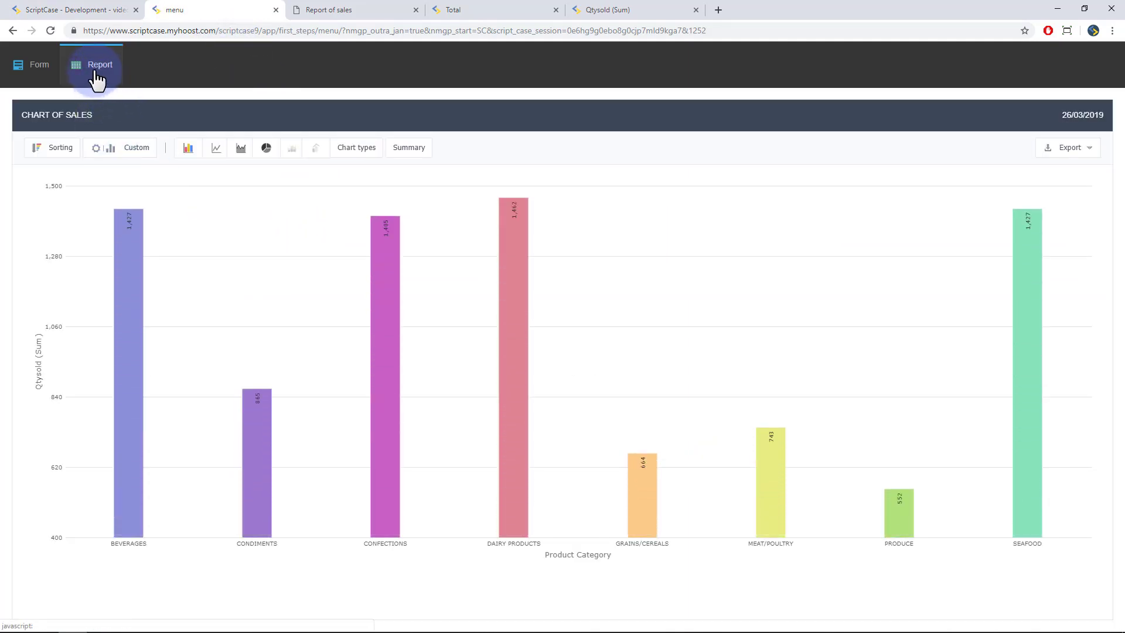
Step: Open and close the Report and Form tabs, then drill into DAIRY PRODUCTS and go back
{"action": "left_click", "coordinate": [97, 71]}
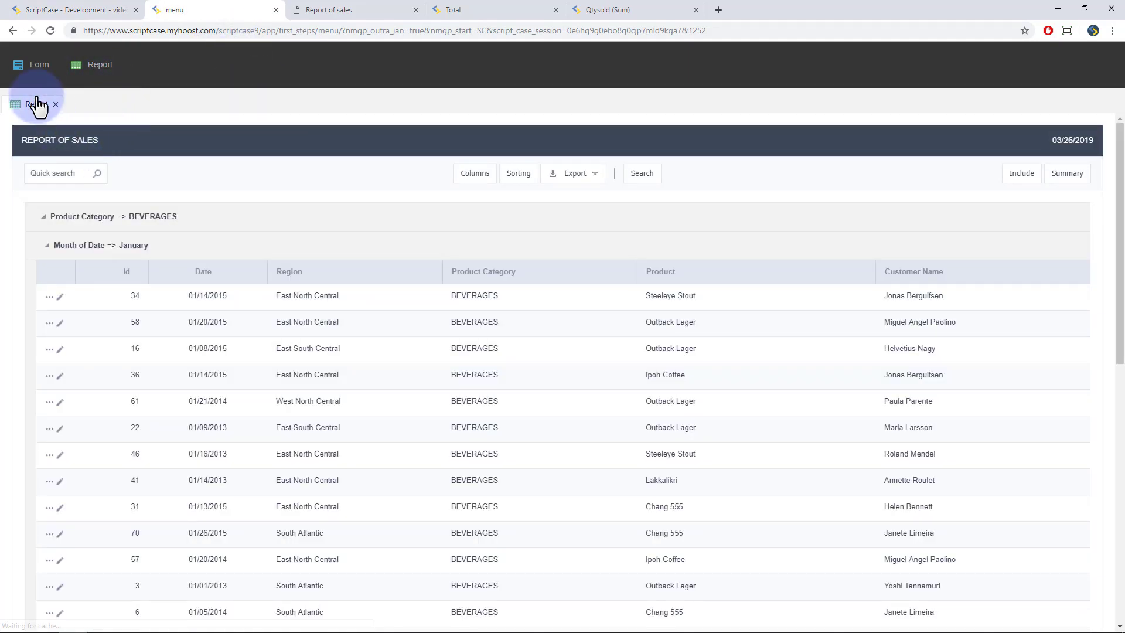
{"action": "left_click", "coordinate": [39, 64]}
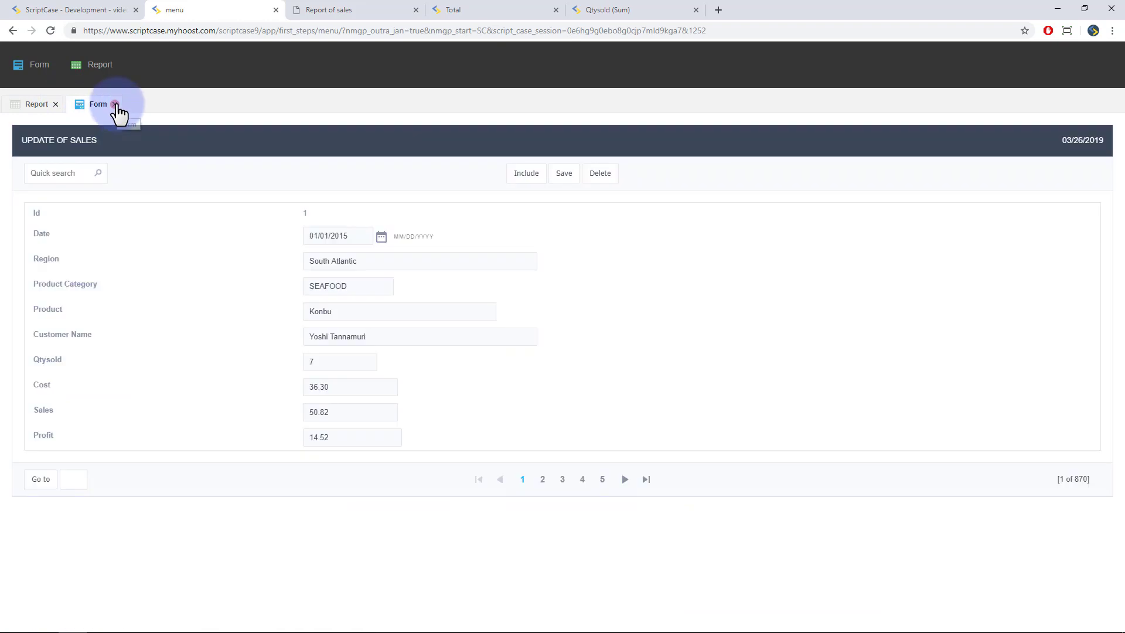
{"action": "left_click", "coordinate": [117, 105]}
{"action": "left_click", "coordinate": [57, 105]}
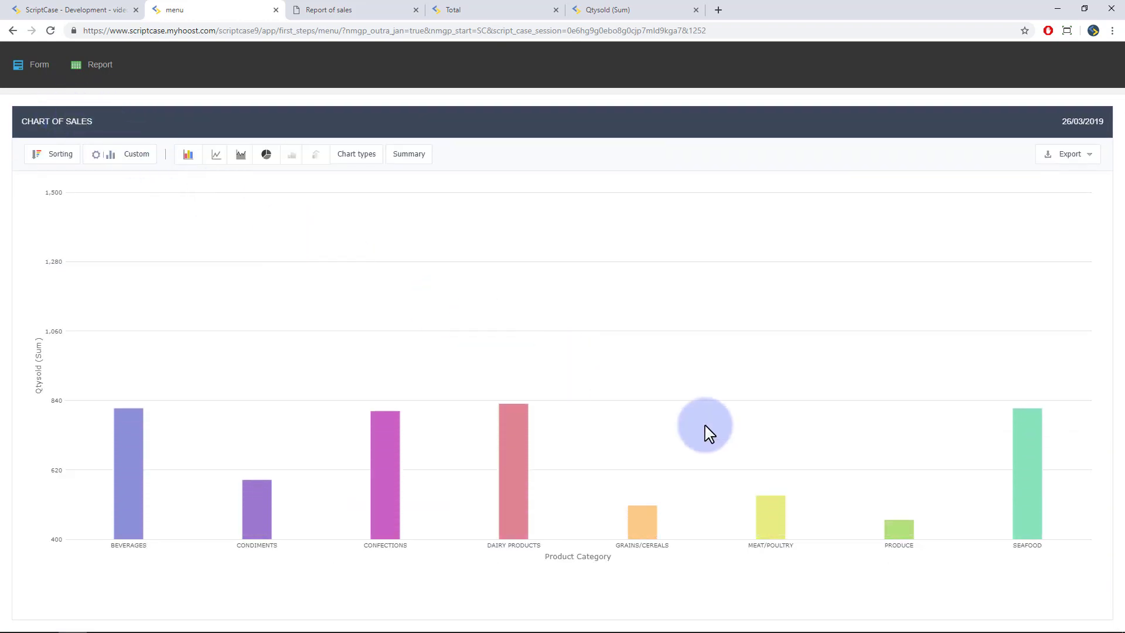
{"action": "left_click", "coordinate": [528, 477]}
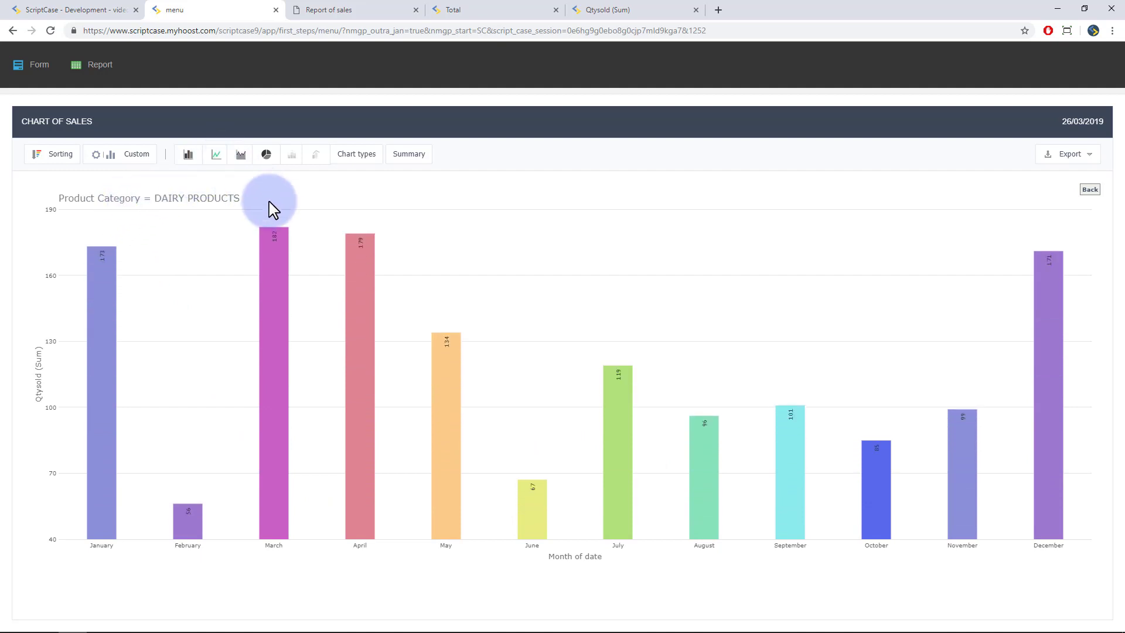
{"action": "left_click", "coordinate": [1089, 189]}
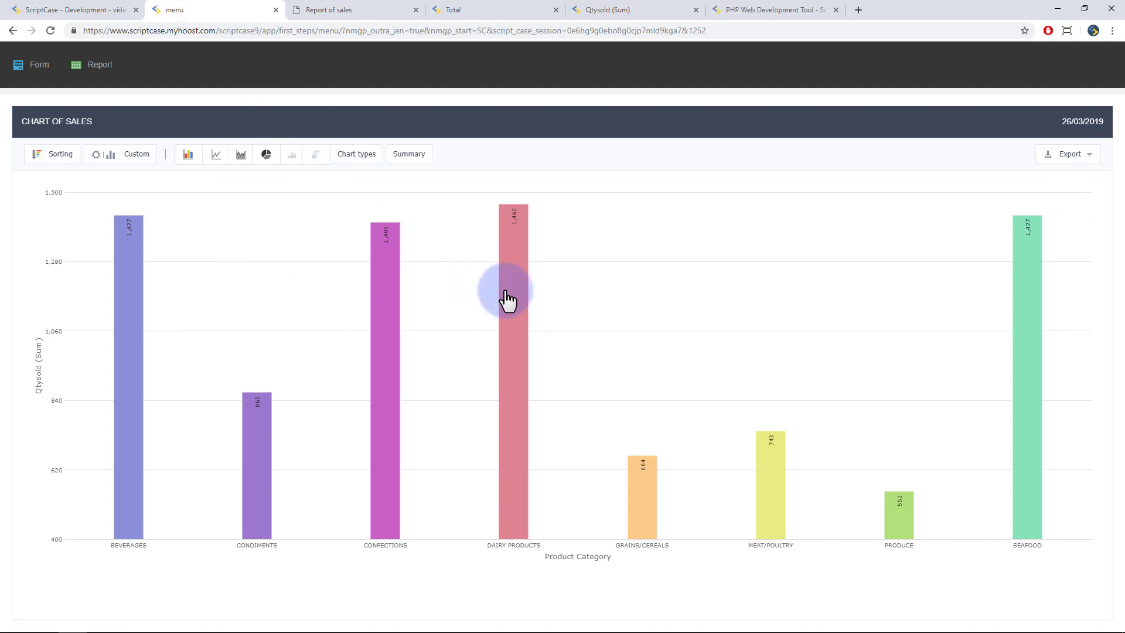
Step: On the scriptcase.net tab, open the E-learning page and its welcome chat panel
{"action": "left_click", "coordinate": [756, 9]}
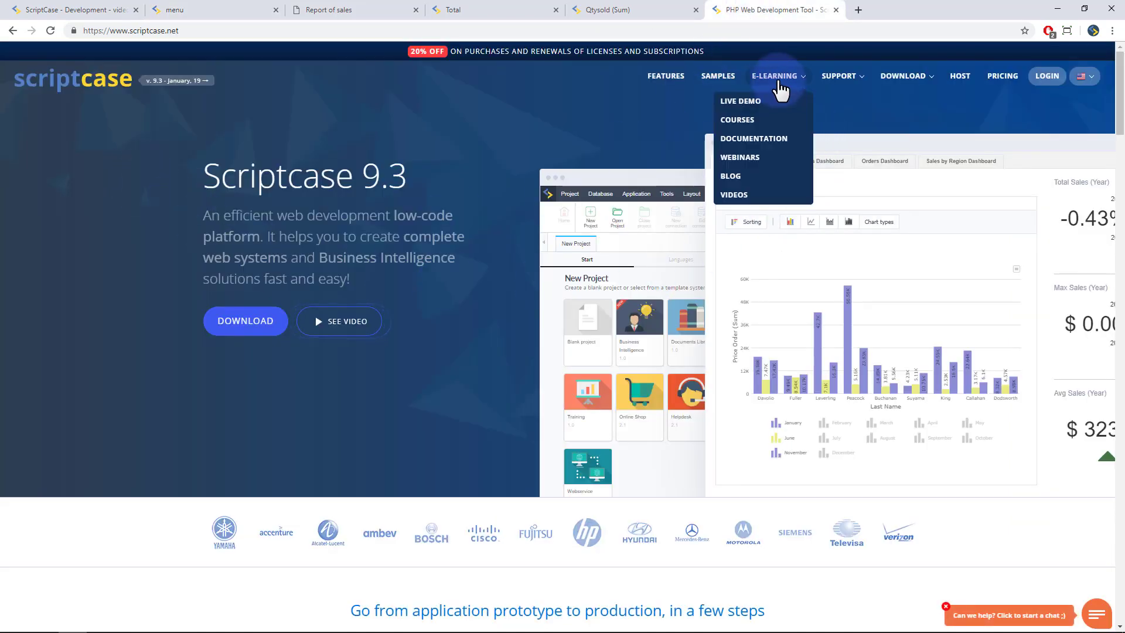
{"action": "mouse_move", "coordinate": [777, 75]}
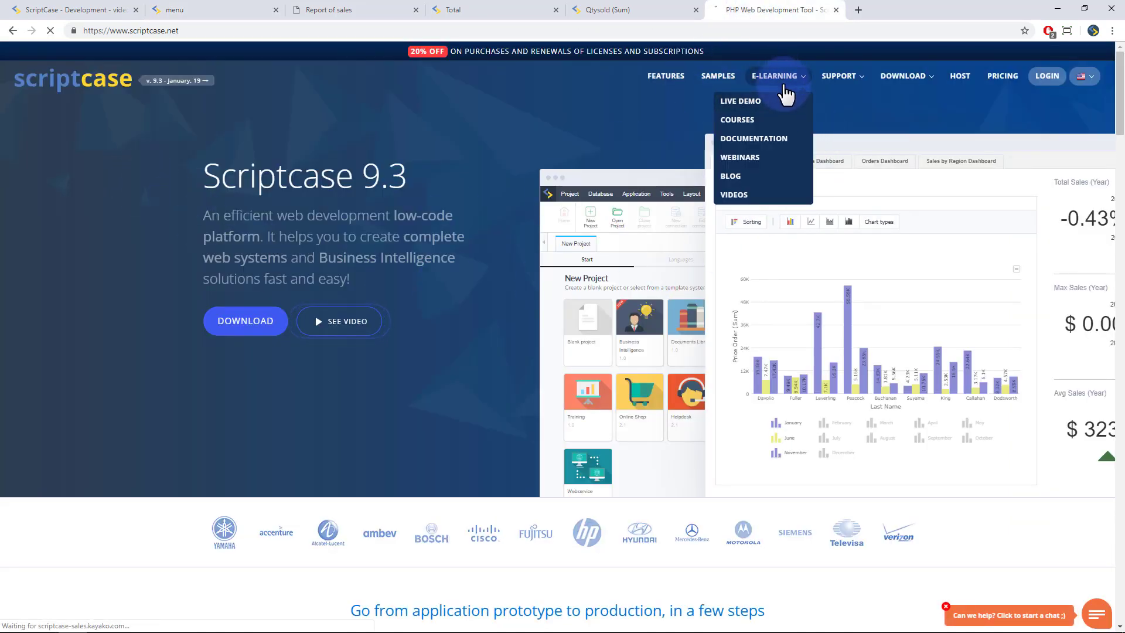
{"action": "left_click", "coordinate": [774, 75]}
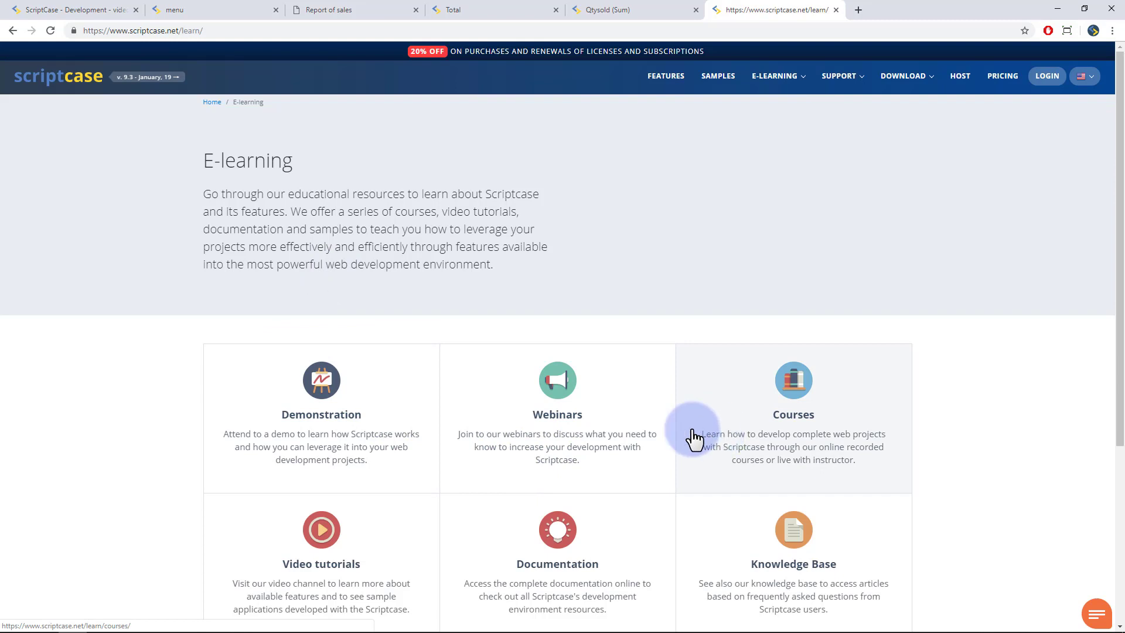
{"action": "scroll", "coordinate": [686, 414], "scroll_direction": "down", "scroll_amount": 1}
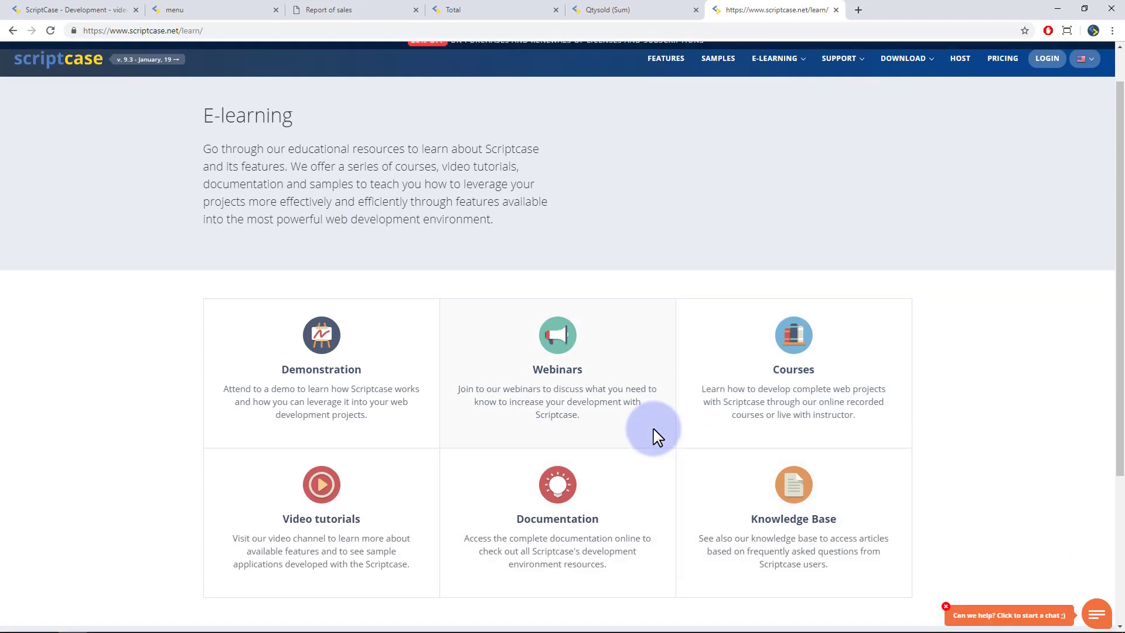
{"action": "scroll", "coordinate": [669, 435], "scroll_direction": "up", "scroll_amount": 1}
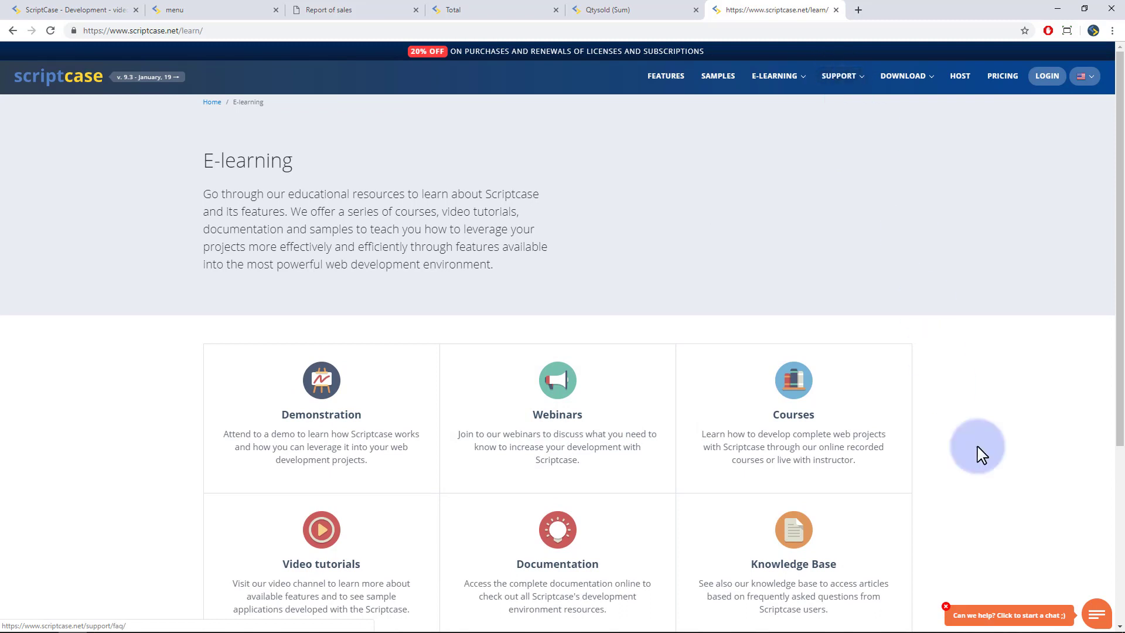
{"action": "left_click", "coordinate": [1096, 615]}
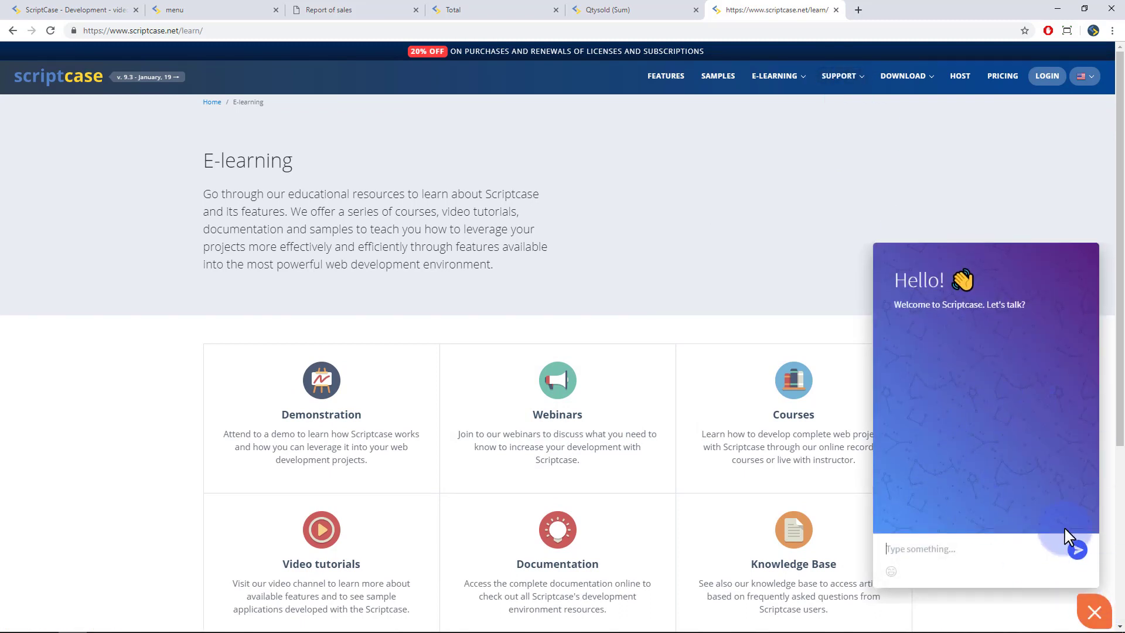